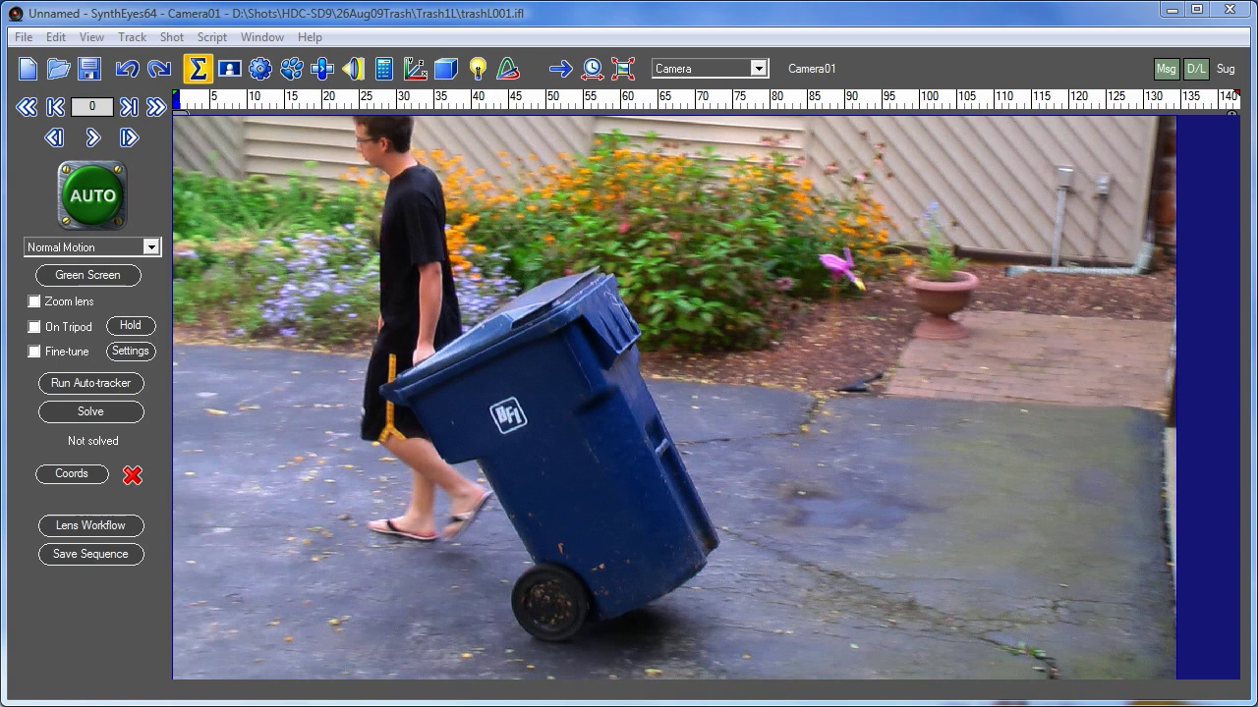
- Draw rectangle spline Spline2 on the Garbage object around the trash can, up to the frame top
left_click_drag(208, 96, 216, 300)
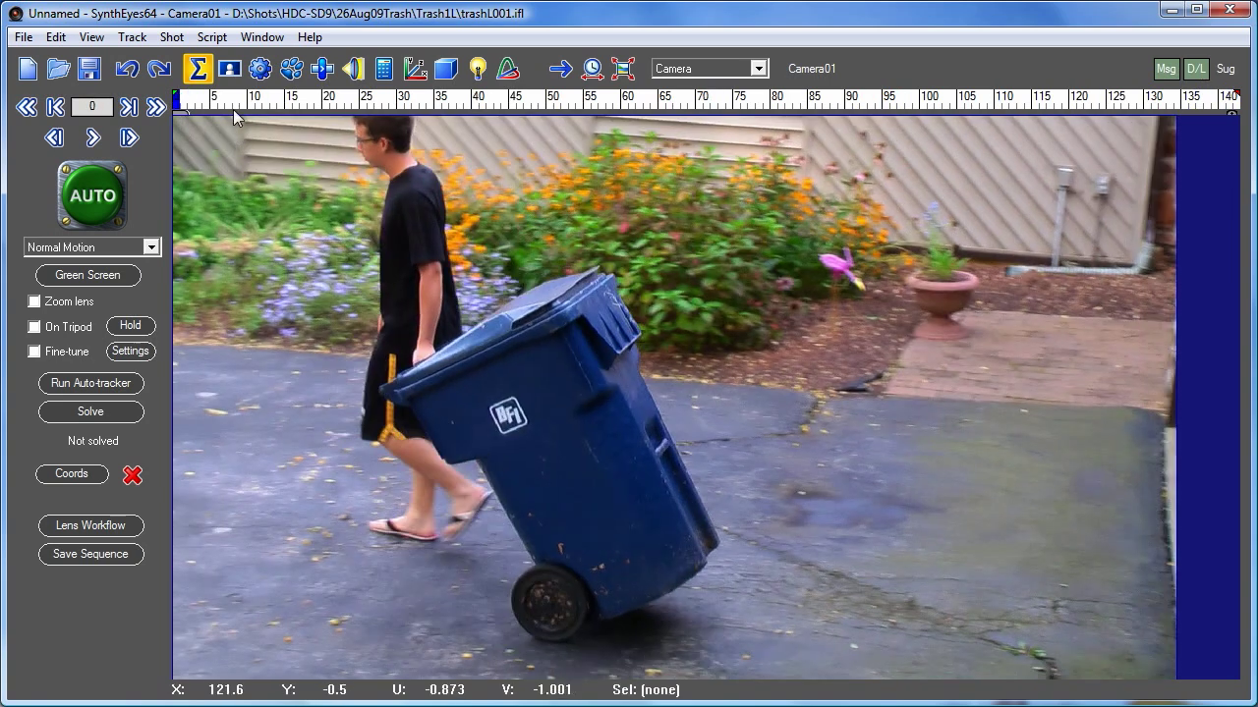
left_click(229, 68)
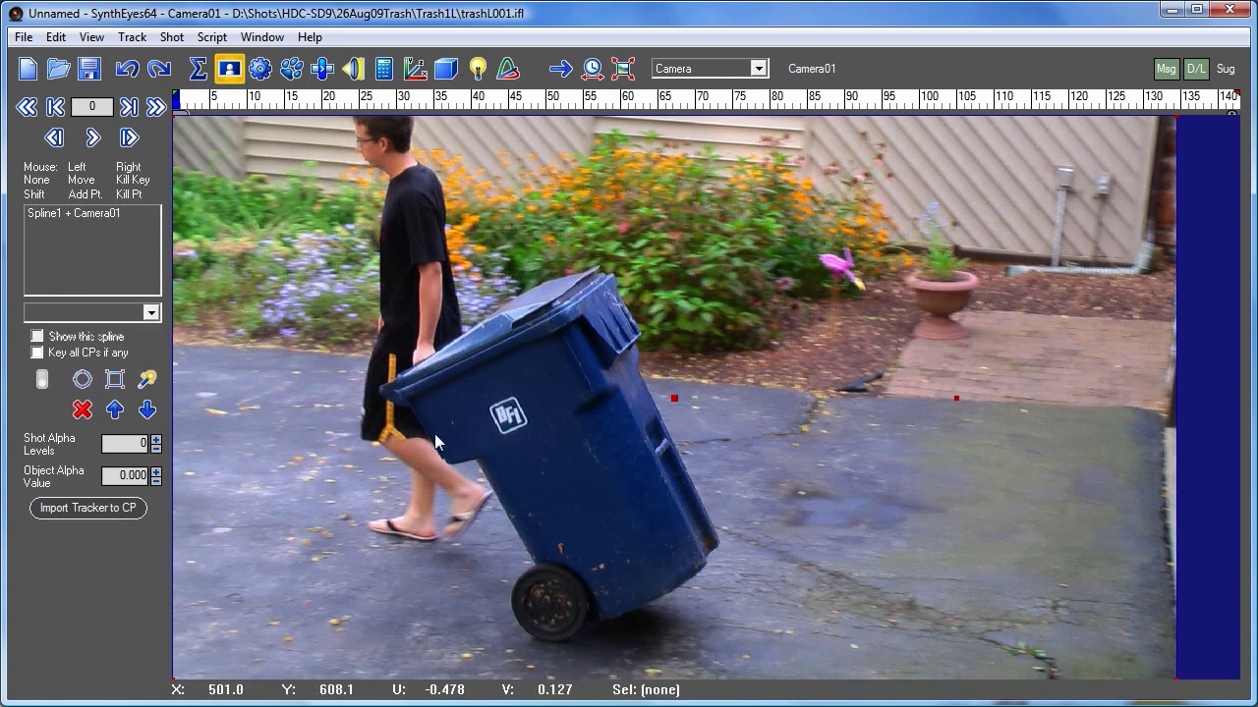
left_click(114, 379)
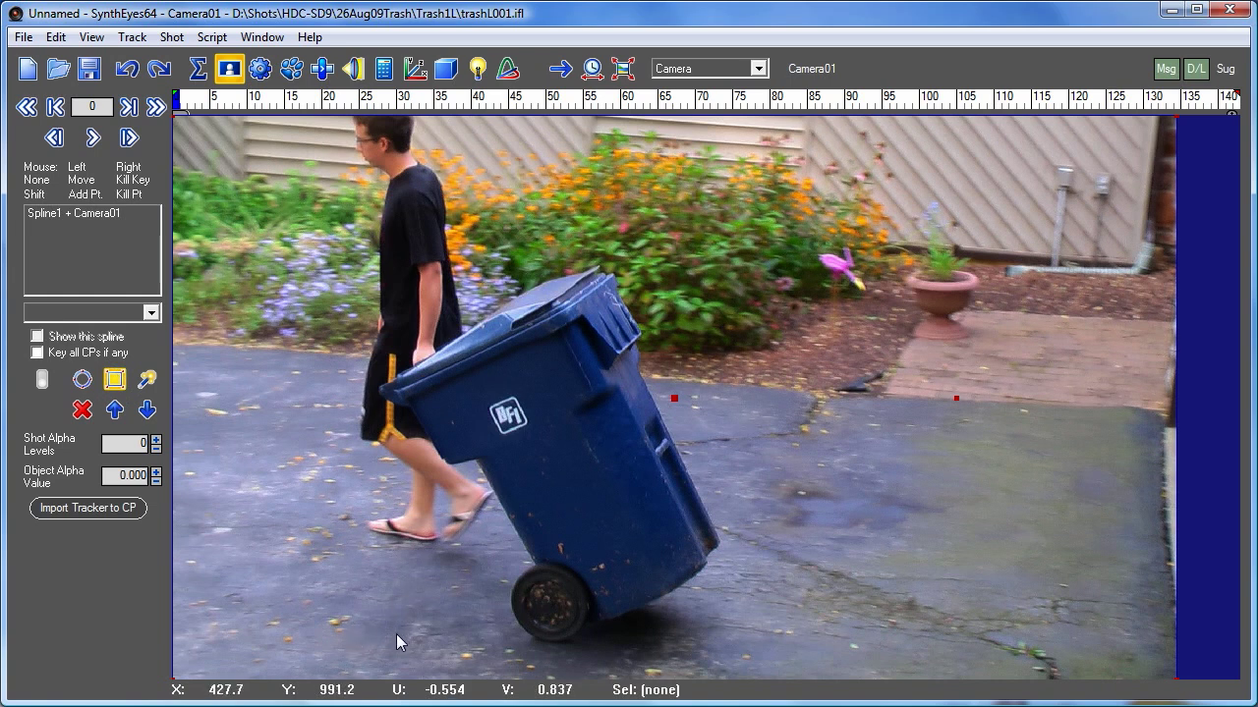
left_click_drag(394, 635, 665, 118)
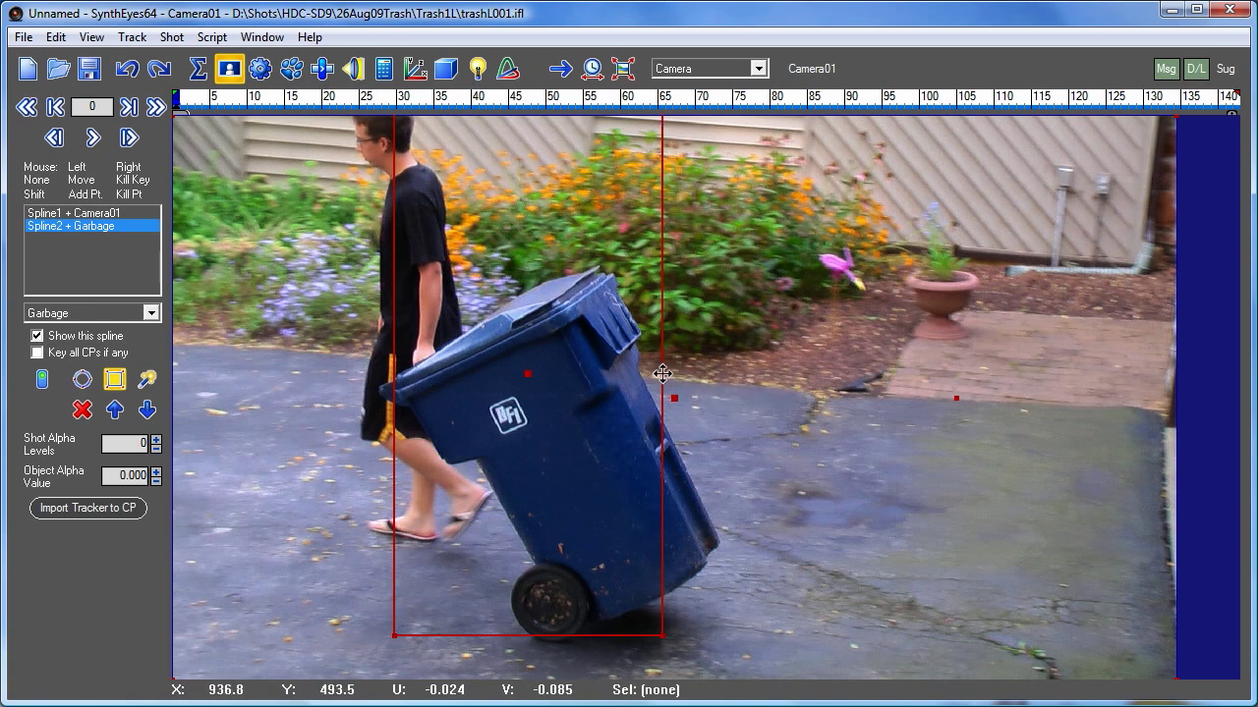
- Tilt and fit the garbage matte around the can on the first frame and at frame 133
left_click_drag(659, 373, 656, 331)
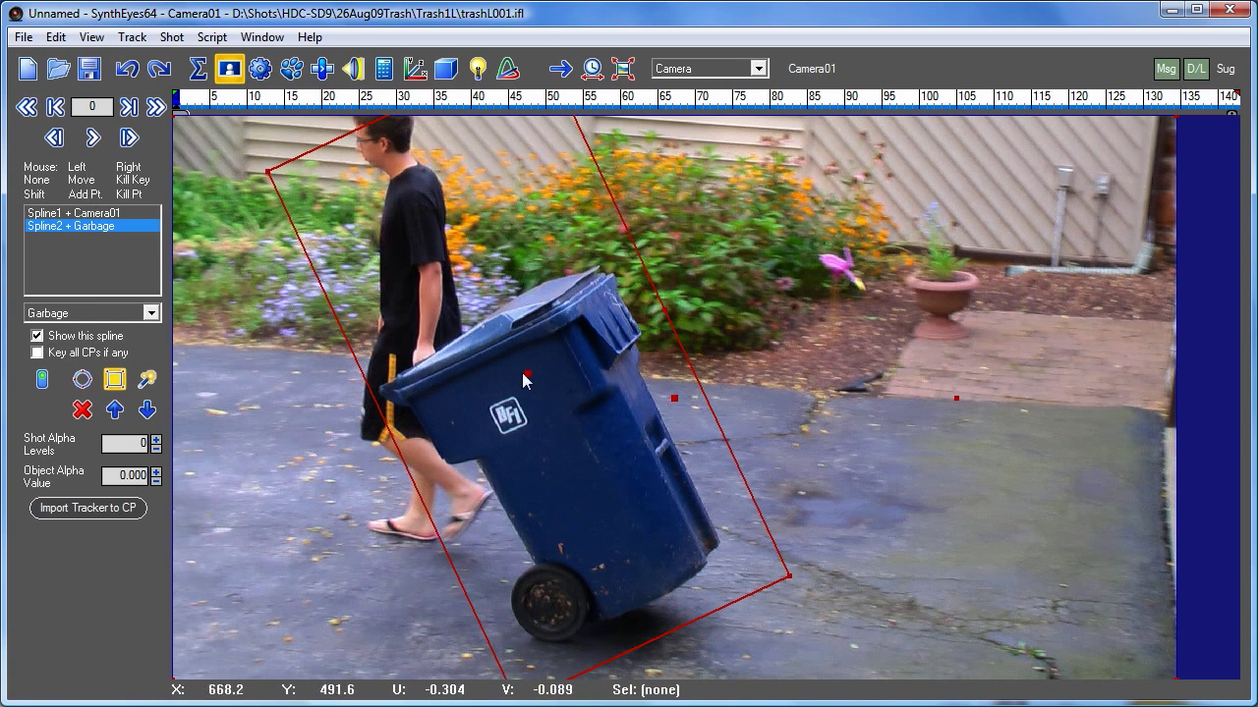
left_click_drag(524, 382, 519, 361)
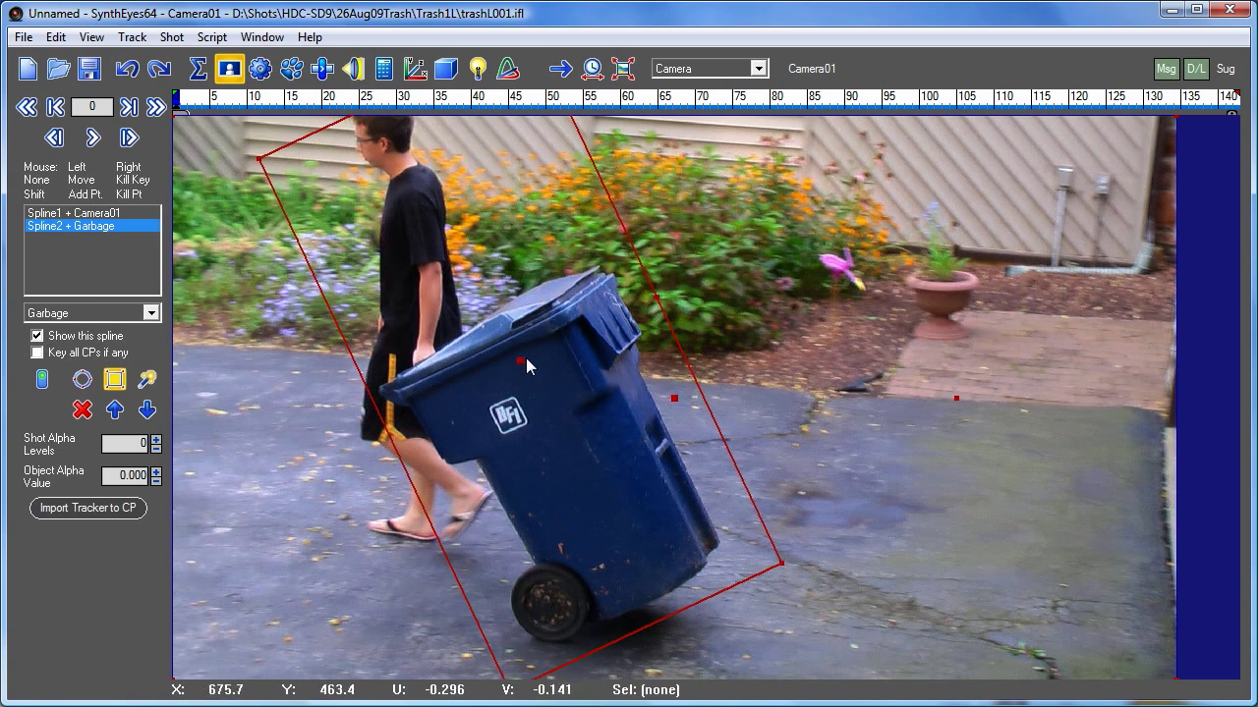
left_click_drag(344, 106, 1240, 165)
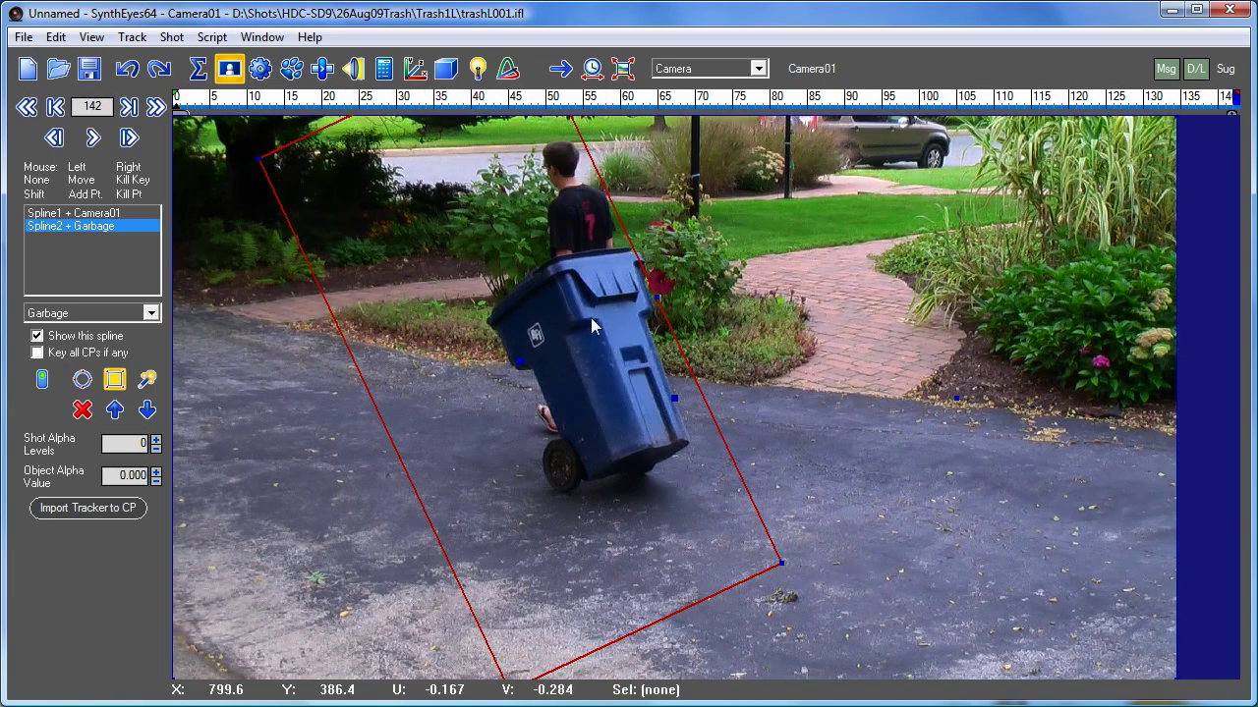
left_click_drag(520, 362, 584, 276)
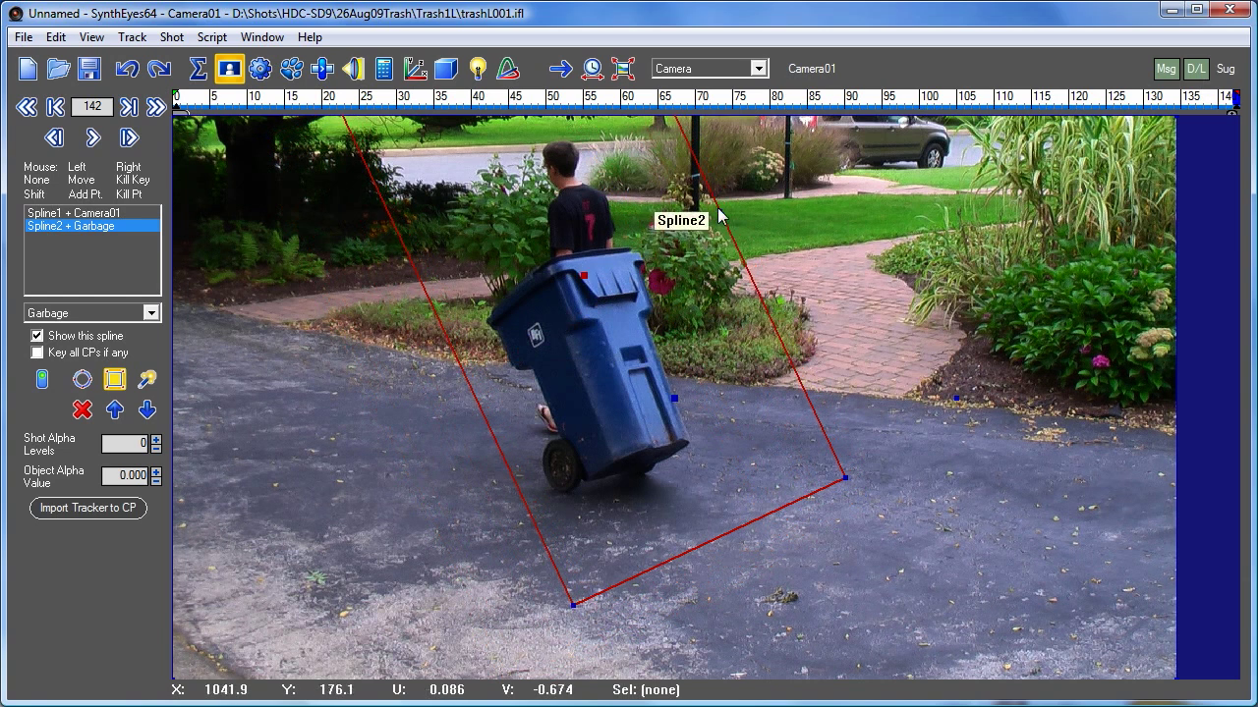
left_click_drag(720, 212, 673, 238)
left_click_drag(584, 276, 583, 303)
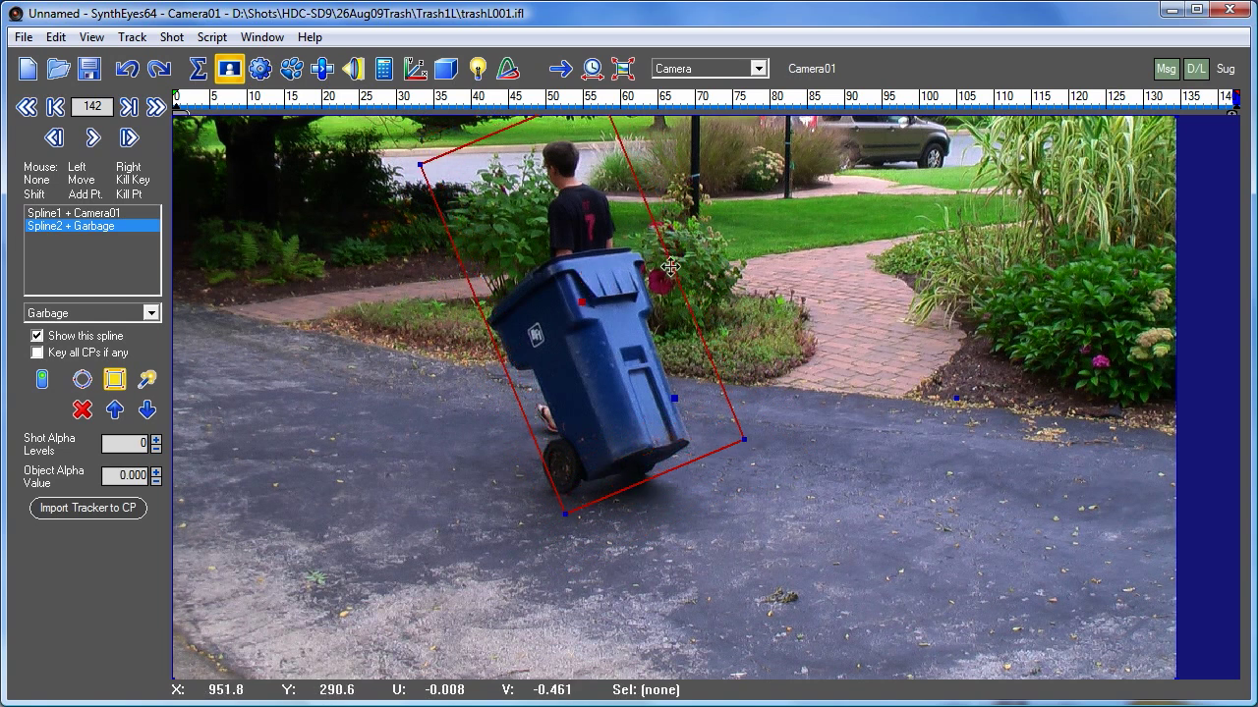
left_click_drag(669, 266, 669, 266)
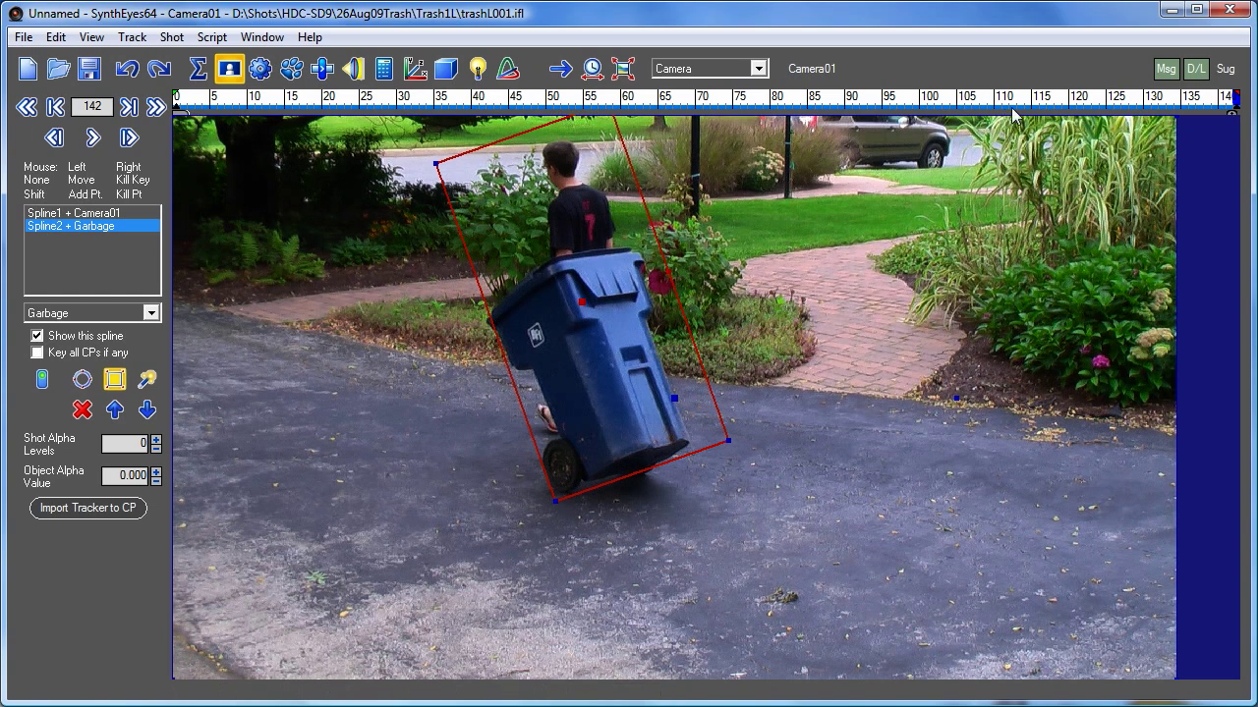
- Re-fit the matte over the can at frame 67, an early frame, and a later frame
left_click_drag(1018, 99, 676, 98)
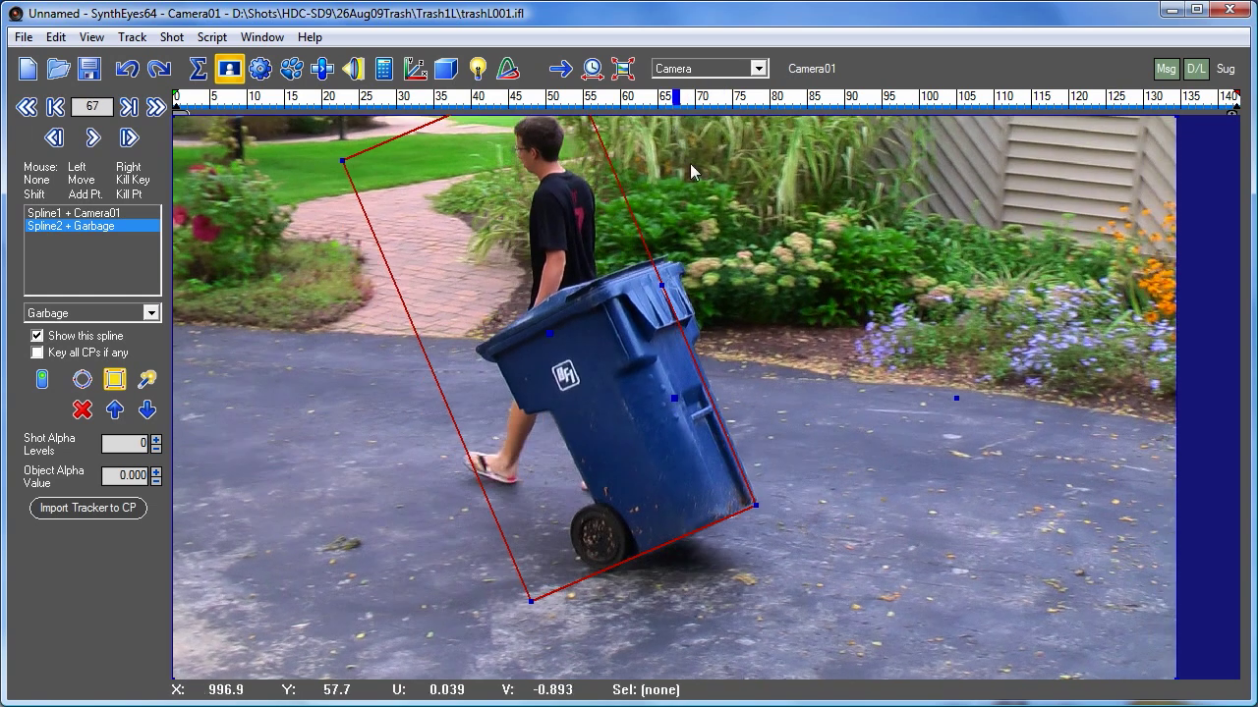
left_click_drag(548, 335, 591, 334)
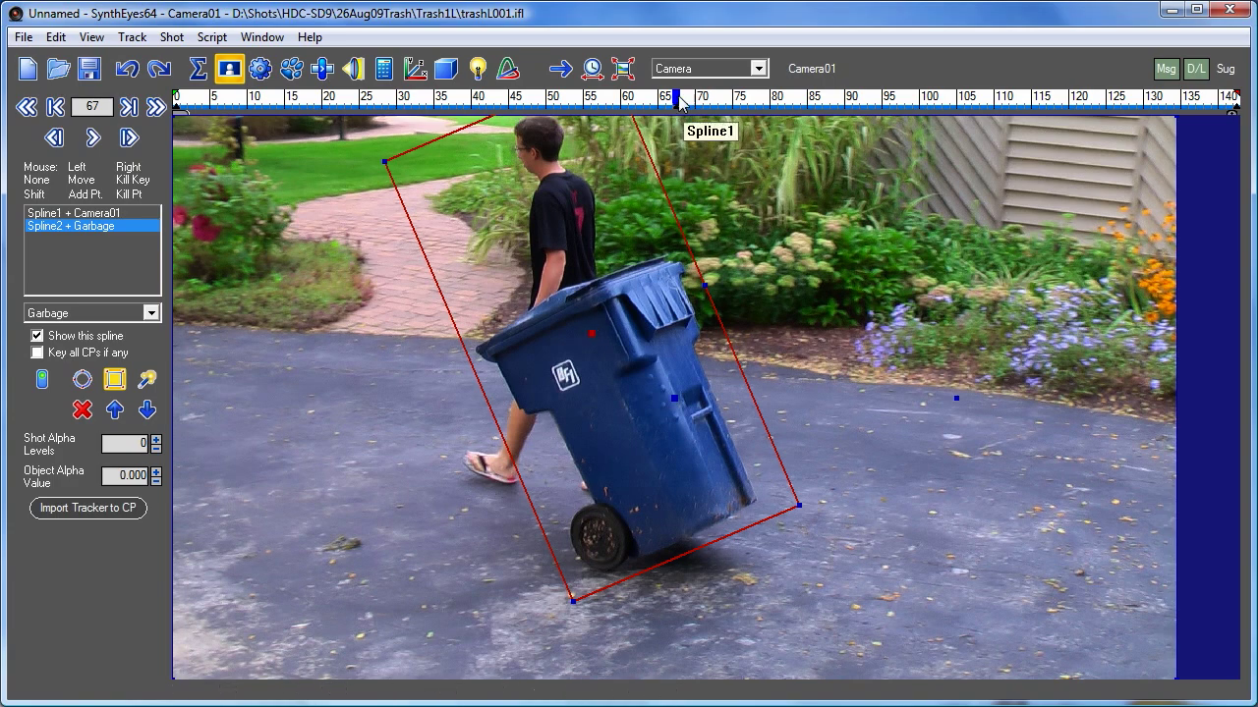
left_click_drag(676, 99, 222, 93)
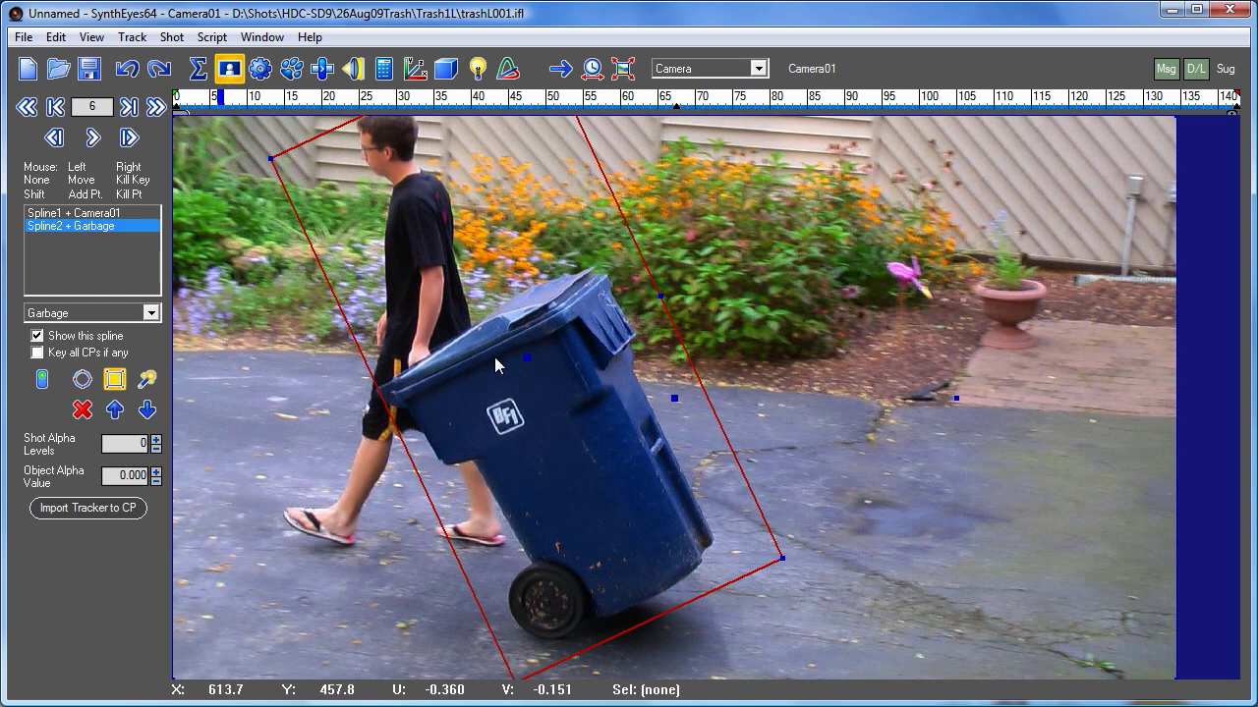
left_click_drag(526, 360, 506, 366)
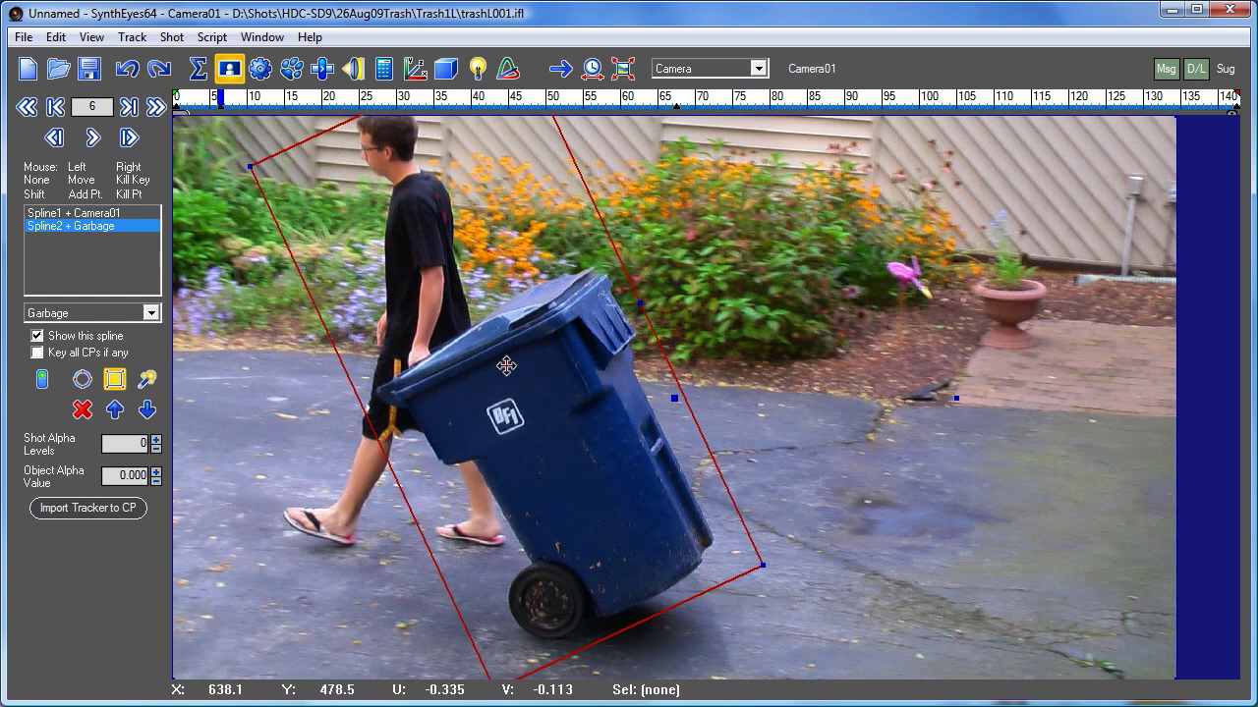
left_click_drag(298, 99, 870, 164)
left_click_drag(588, 325, 630, 304)
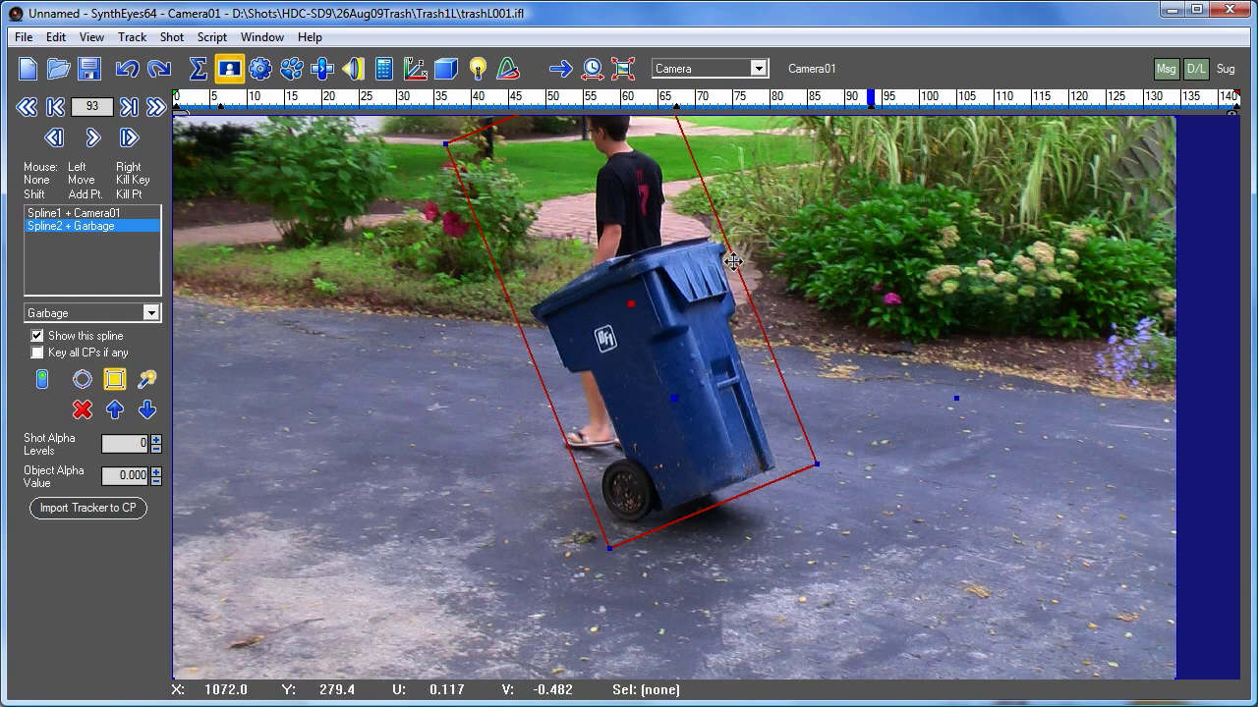
mouse_move(733, 261)
left_mouse_down()
mouse_move(736, 248)
mouse_move(738, 264)
left_mouse_up()
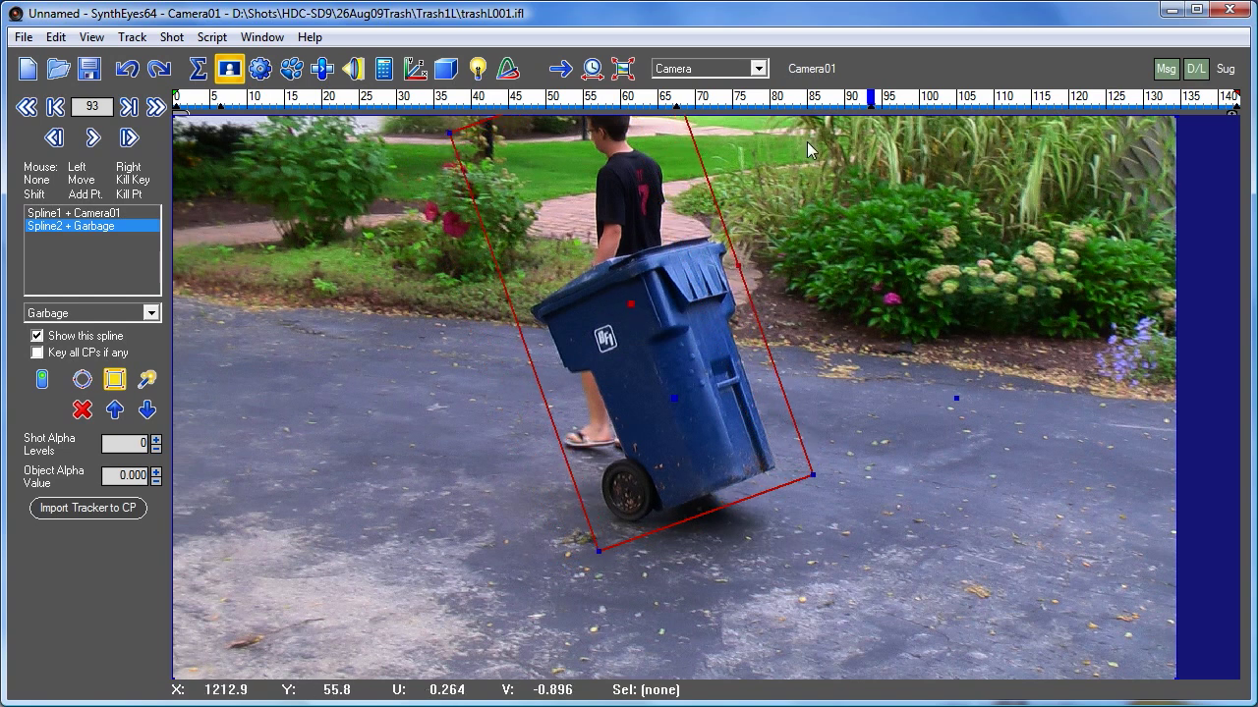
- Check frame 62, shift the matte onto the can at frame 122, then review frame 81
left_click_drag(814, 96, 639, 96)
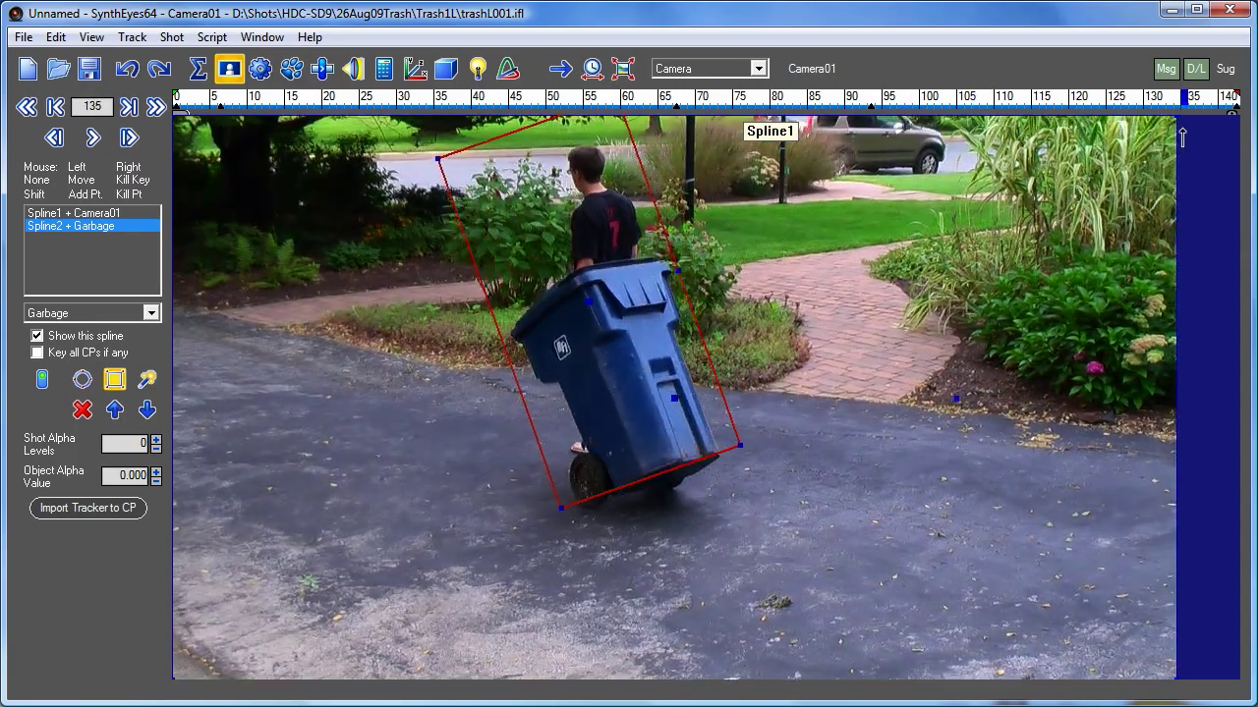
left_click_drag(1184, 97, 1086, 96)
left_click_drag(601, 314, 635, 332)
left_click_drag(1130, 102, 150, 154)
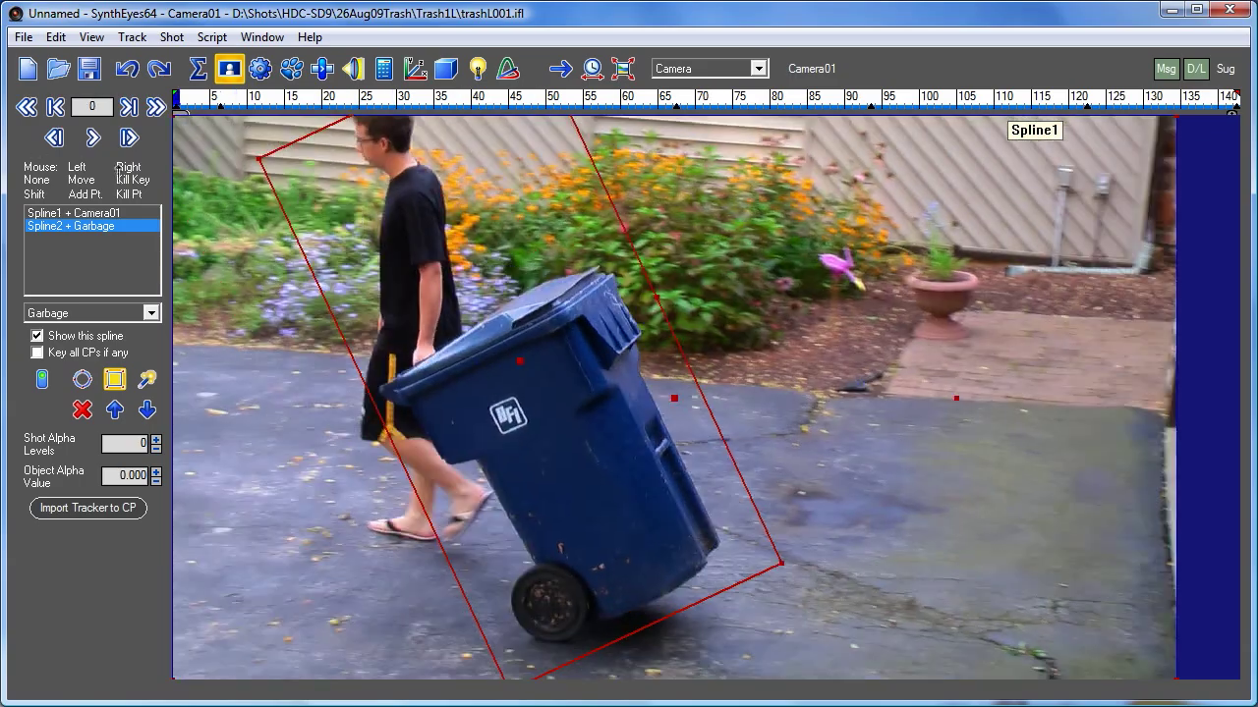
- Play back the shot, then add the moving object Object01 via Shot > Add Moving Object
key("space")
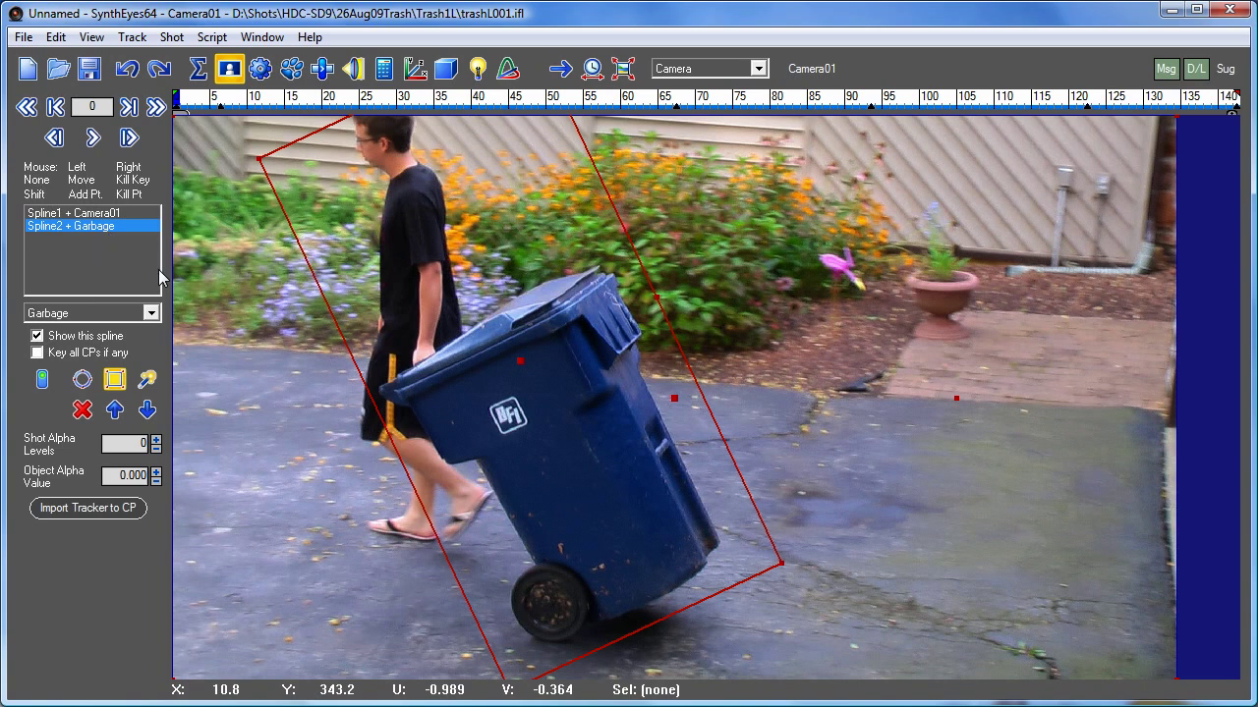
left_click(210, 37)
mouse_move(174, 45)
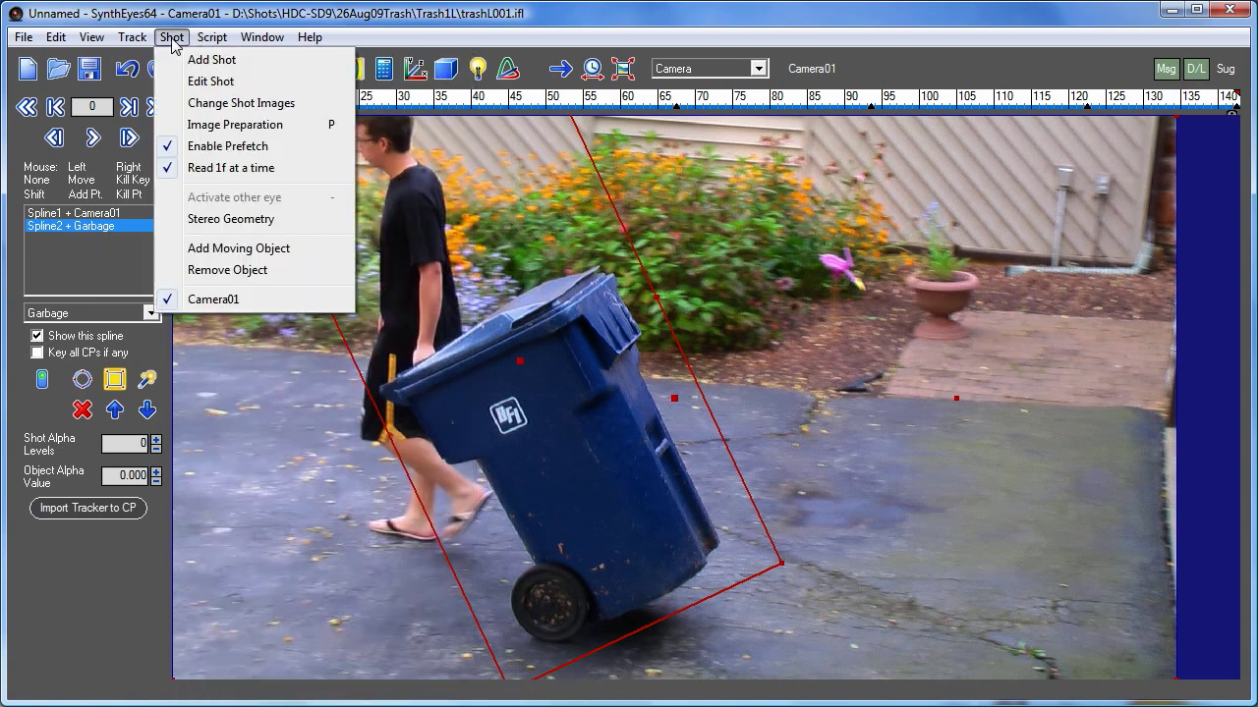
left_click(194, 251)
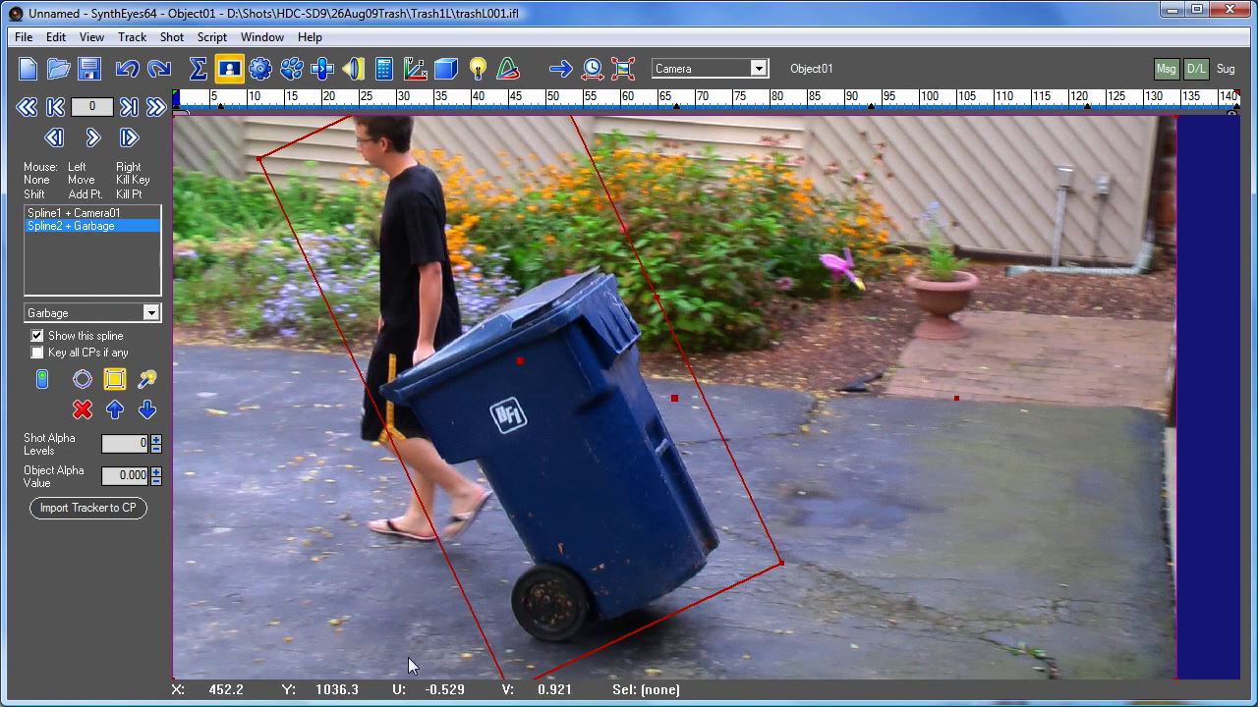
- Draw Spline3 around the trash can, assign it to Object01, and tilt it to fit
left_click_drag(363, 648, 597, 253)
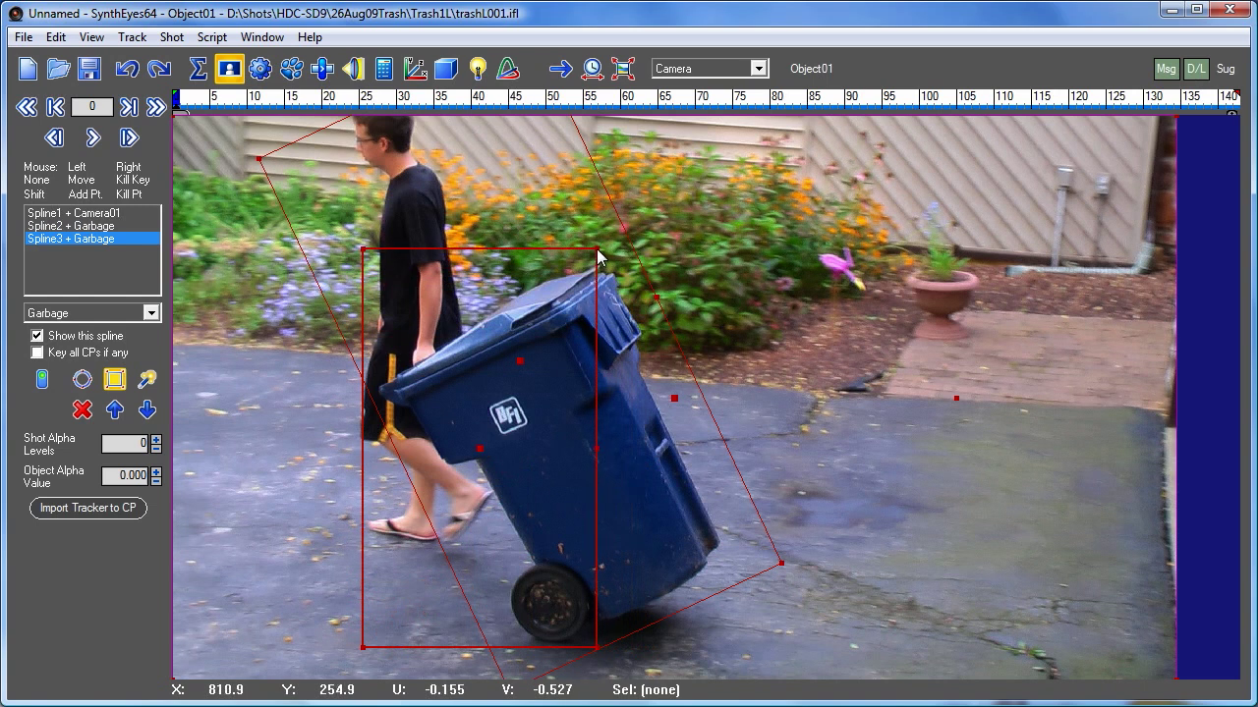
left_click(151, 314)
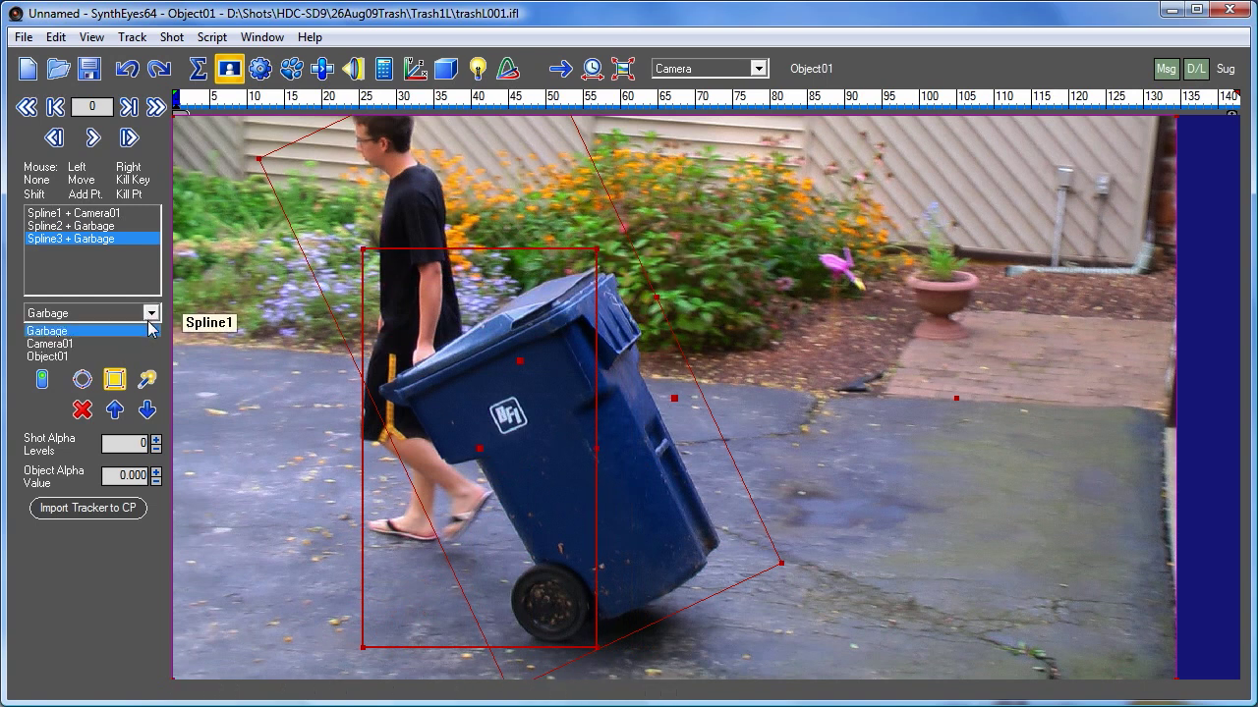
left_click(77, 358)
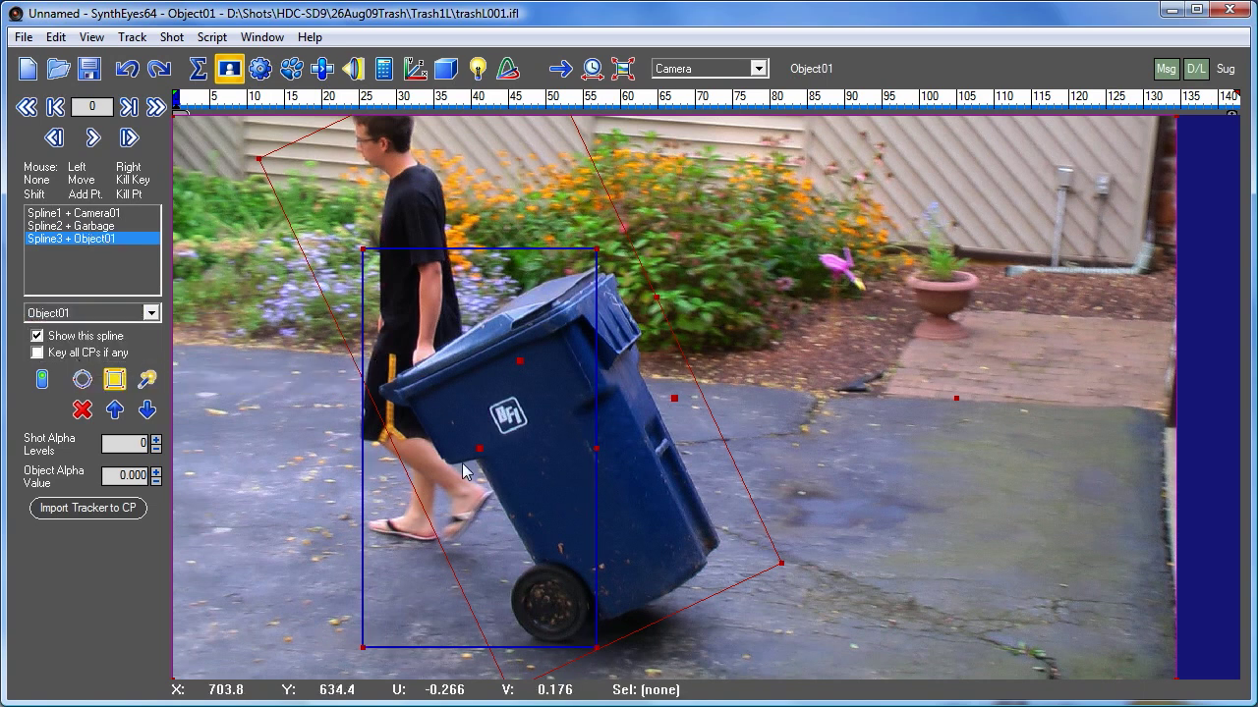
left_click_drag(483, 449, 587, 446)
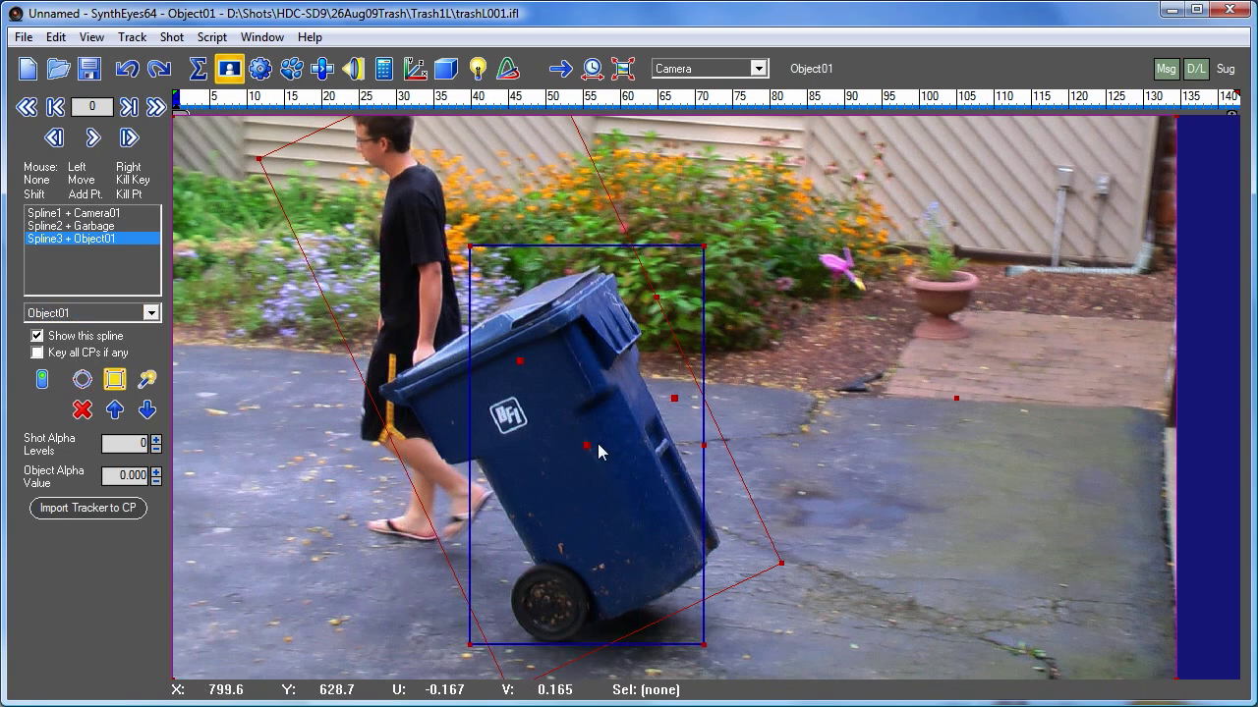
left_click_drag(703, 444, 679, 397)
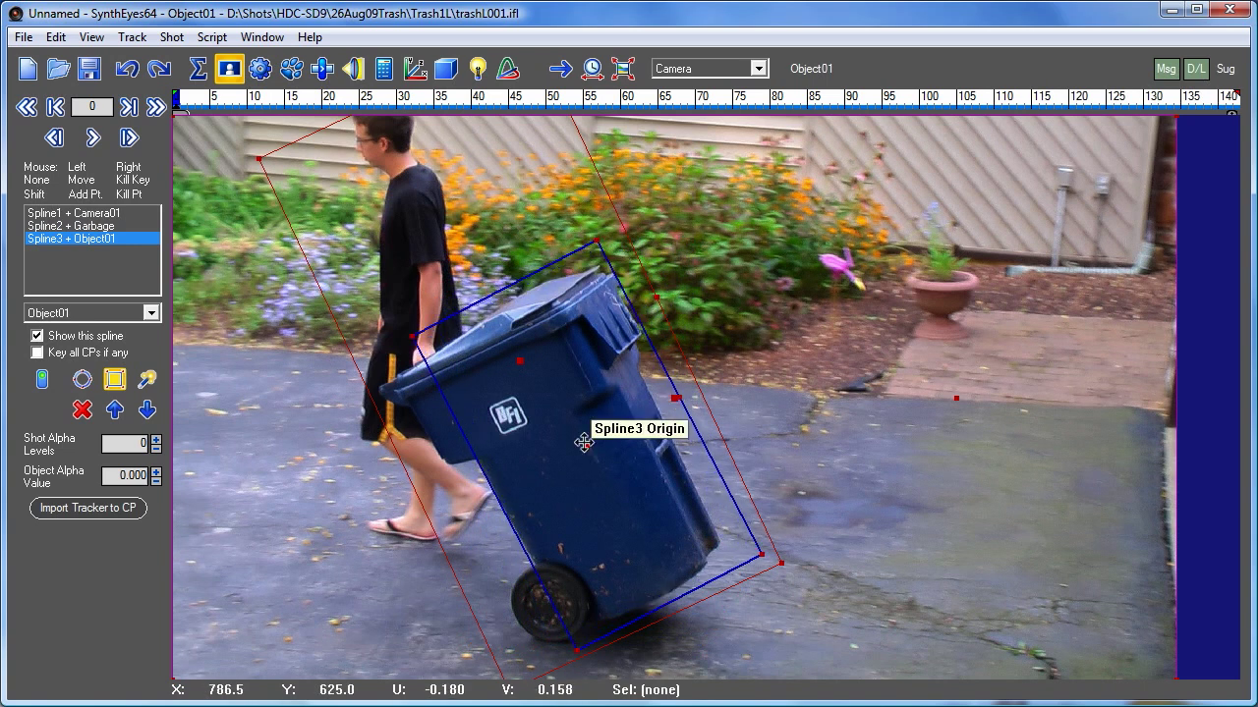
- Move and shrink the blue Object01 outline onto the bin, re-fitting it near frame 68
left_click_drag(587, 445, 586, 450)
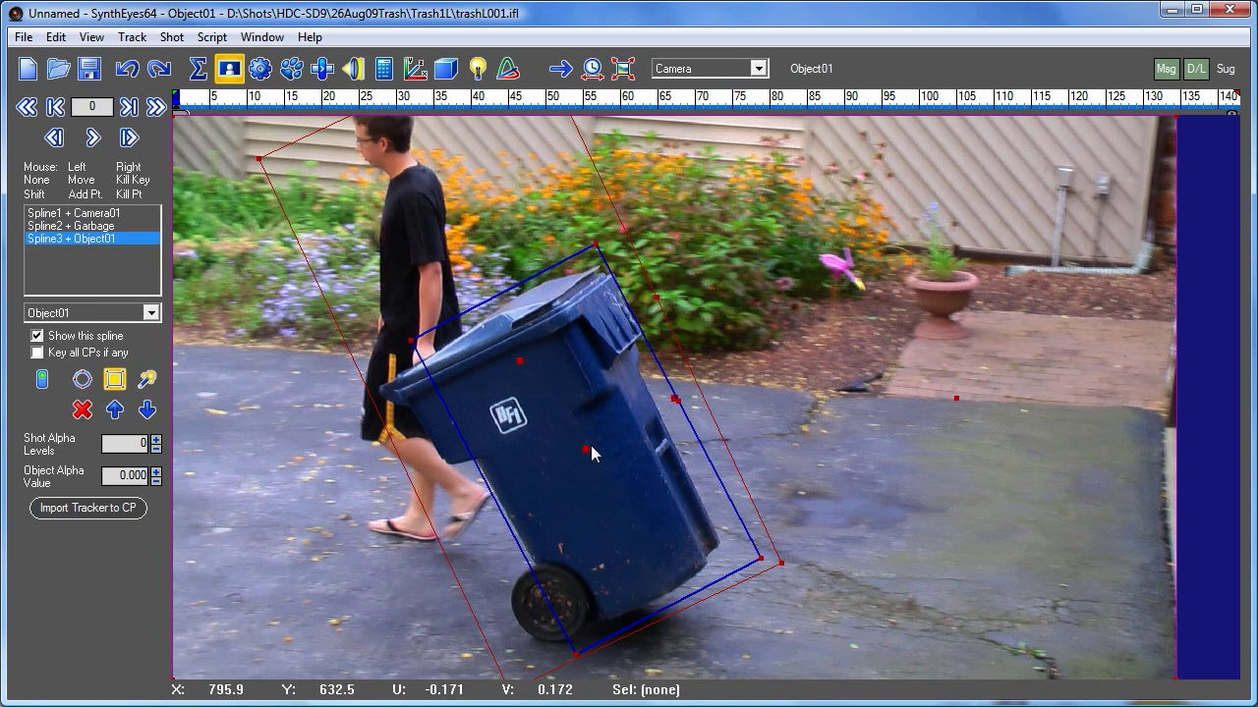
key("space")
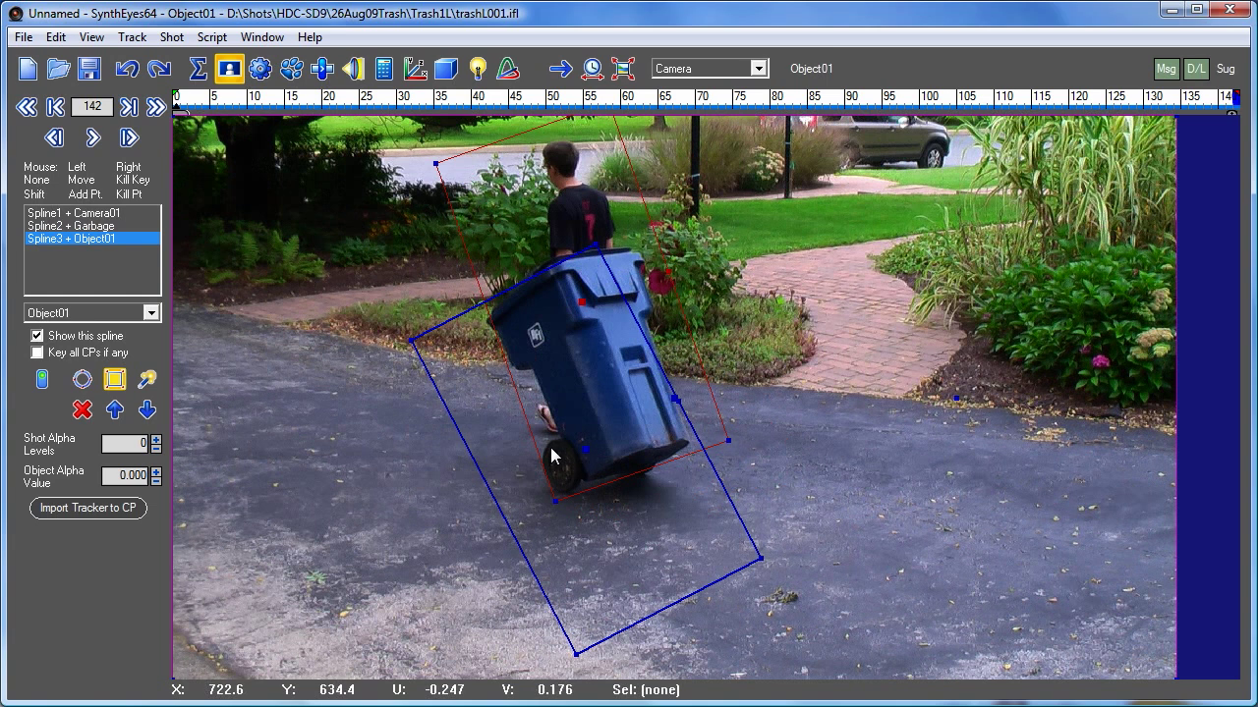
left_click_drag(582, 449, 600, 365)
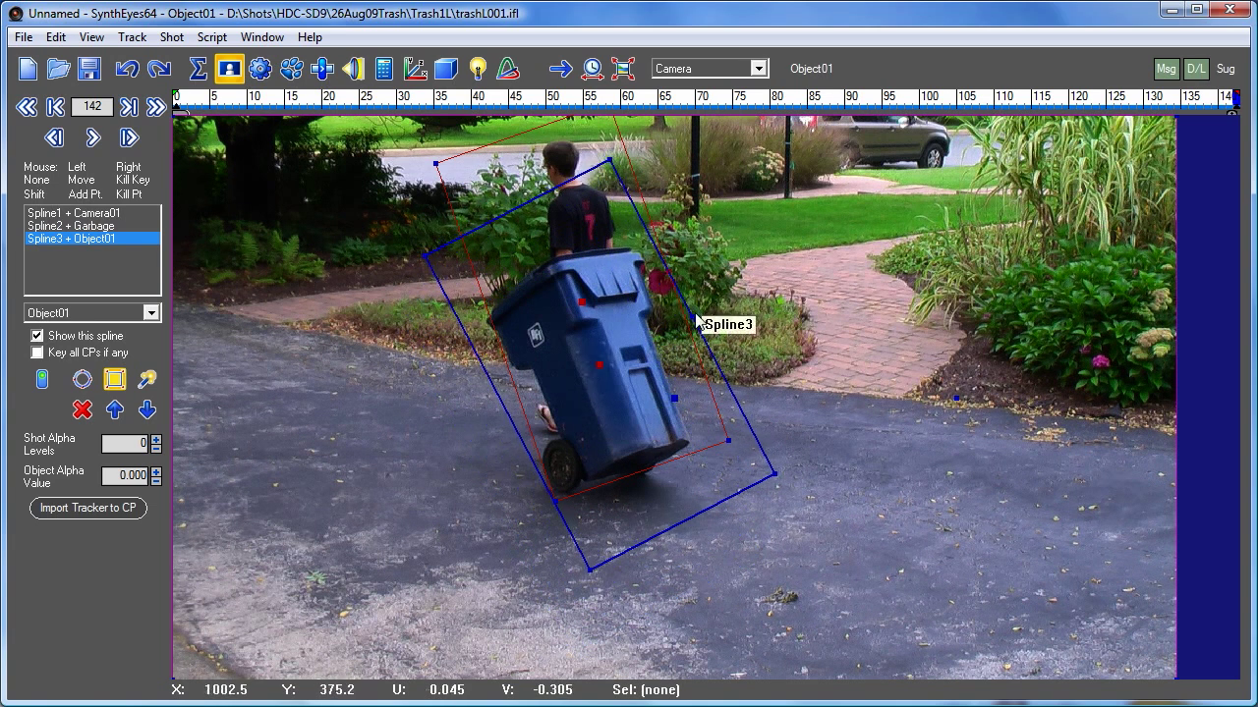
left_click_drag(695, 323, 670, 340)
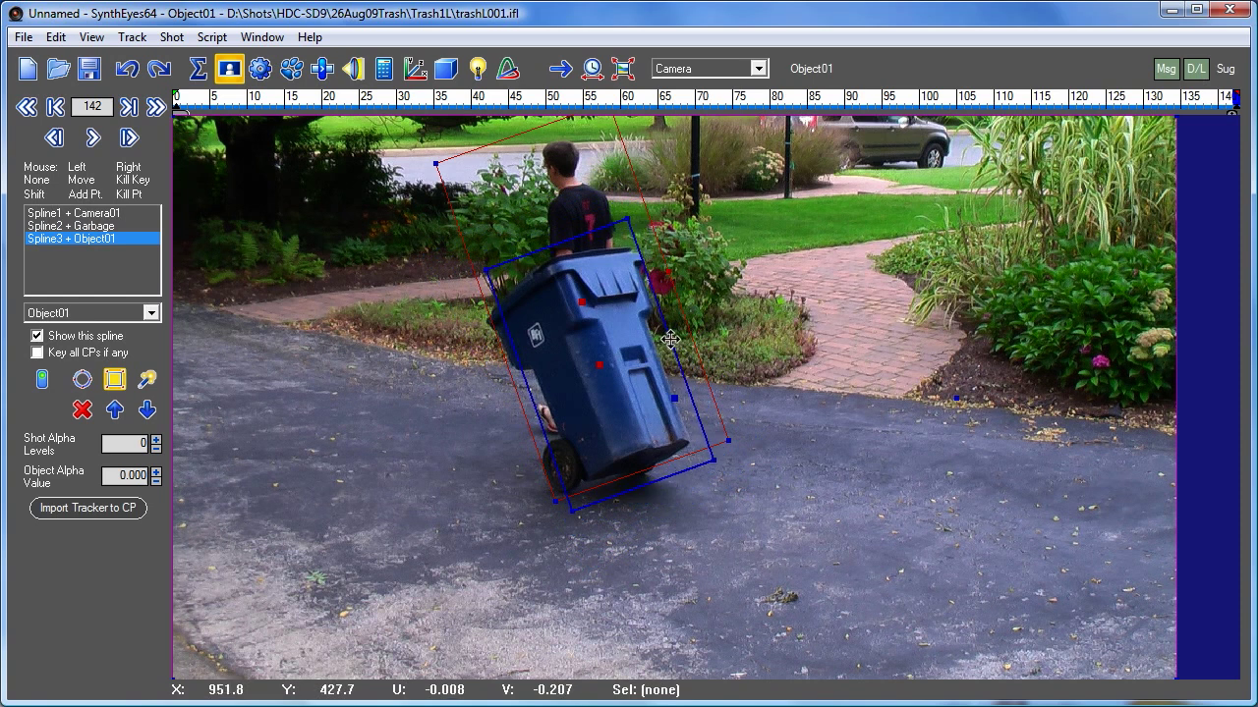
mouse_move(1025, 99)
left_mouse_down()
mouse_move(681, 115)
mouse_move(700, 116)
left_mouse_up()
left_click_drag(591, 407, 630, 396)
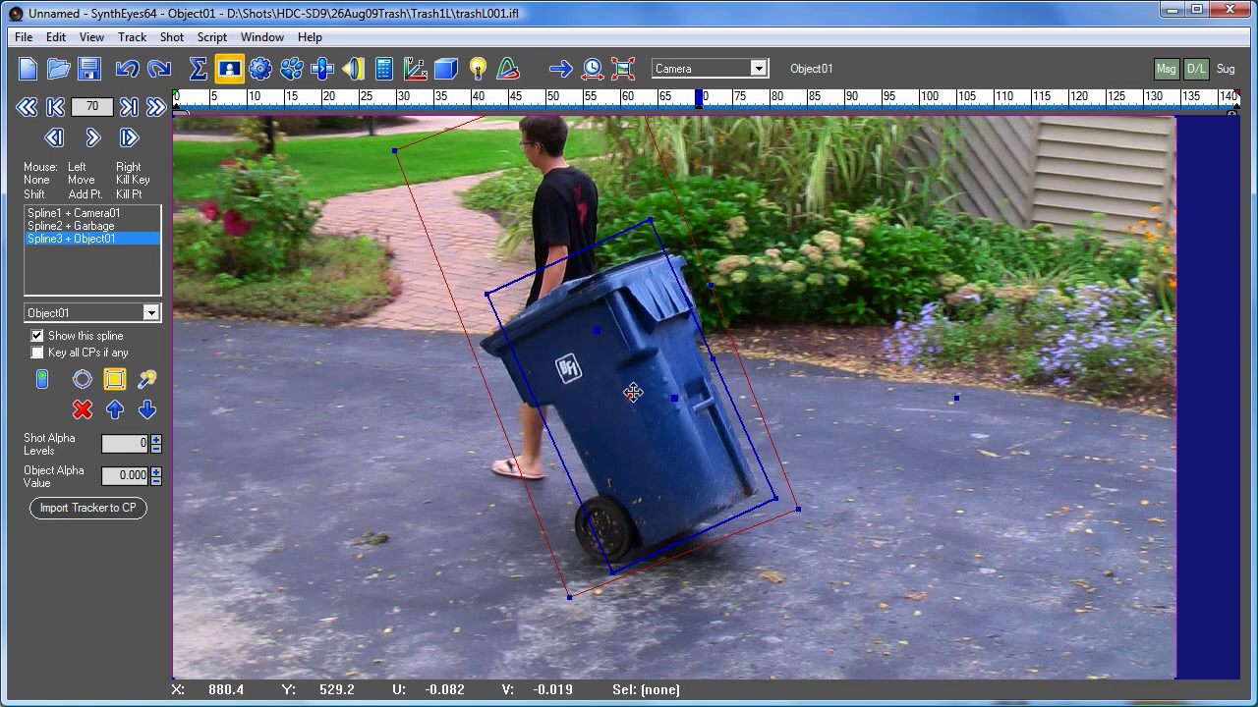
- Keep the outline on the bin at later frames and near frame 92, then play the shot to review
left_click_drag(684, 107, 1020, 103)
left_click_drag(616, 373, 658, 389)
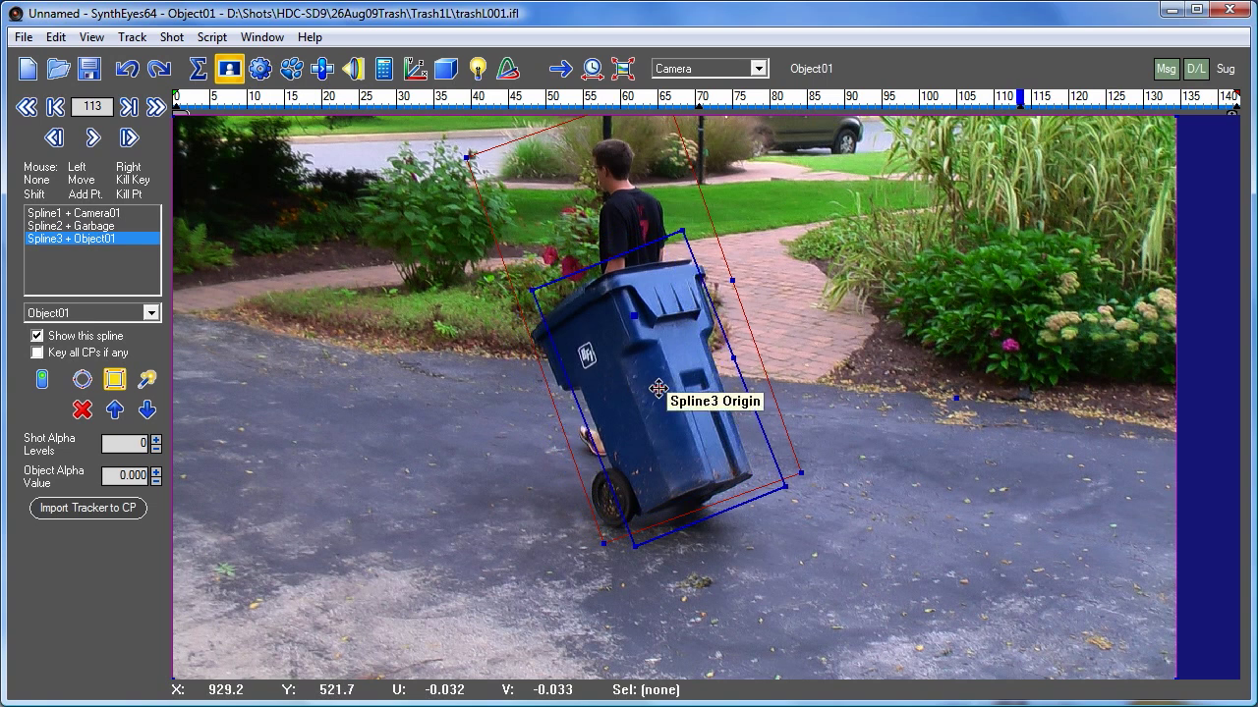
mouse_move(1020, 101)
left_mouse_down()
mouse_move(1110, 108)
mouse_move(1138, 132)
mouse_move(1124, 147)
left_mouse_up()
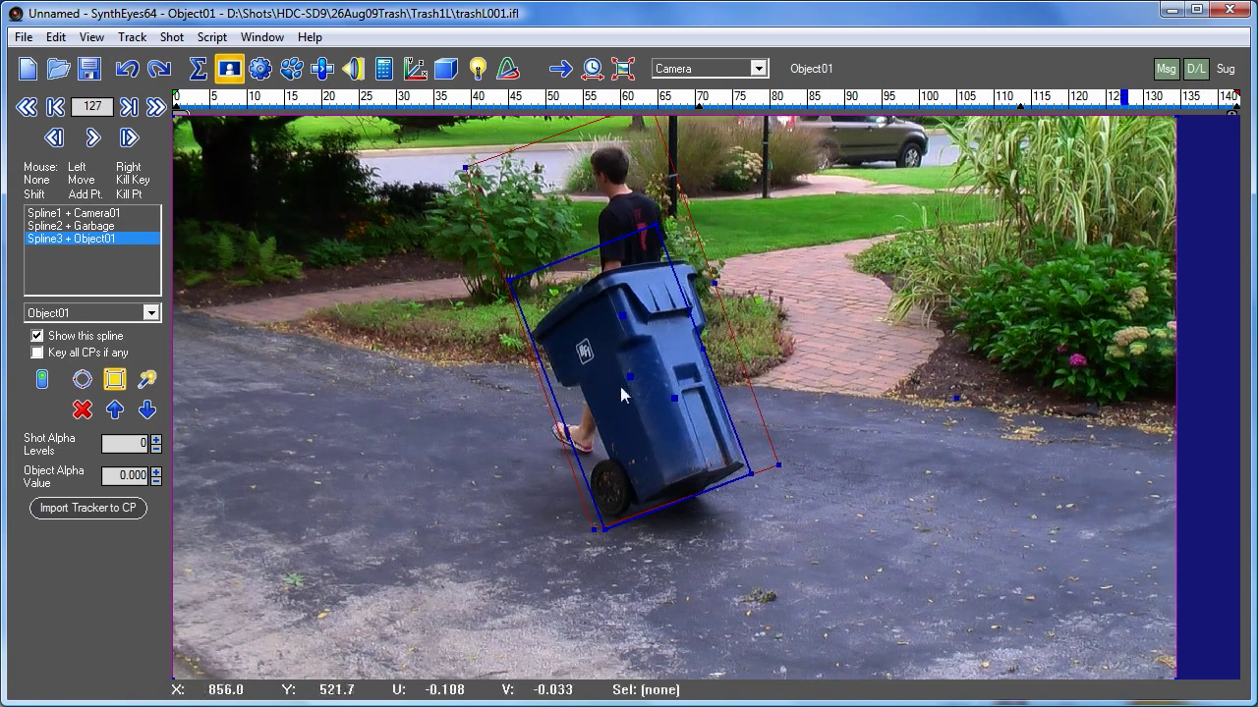
left_click_drag(625, 379, 641, 380)
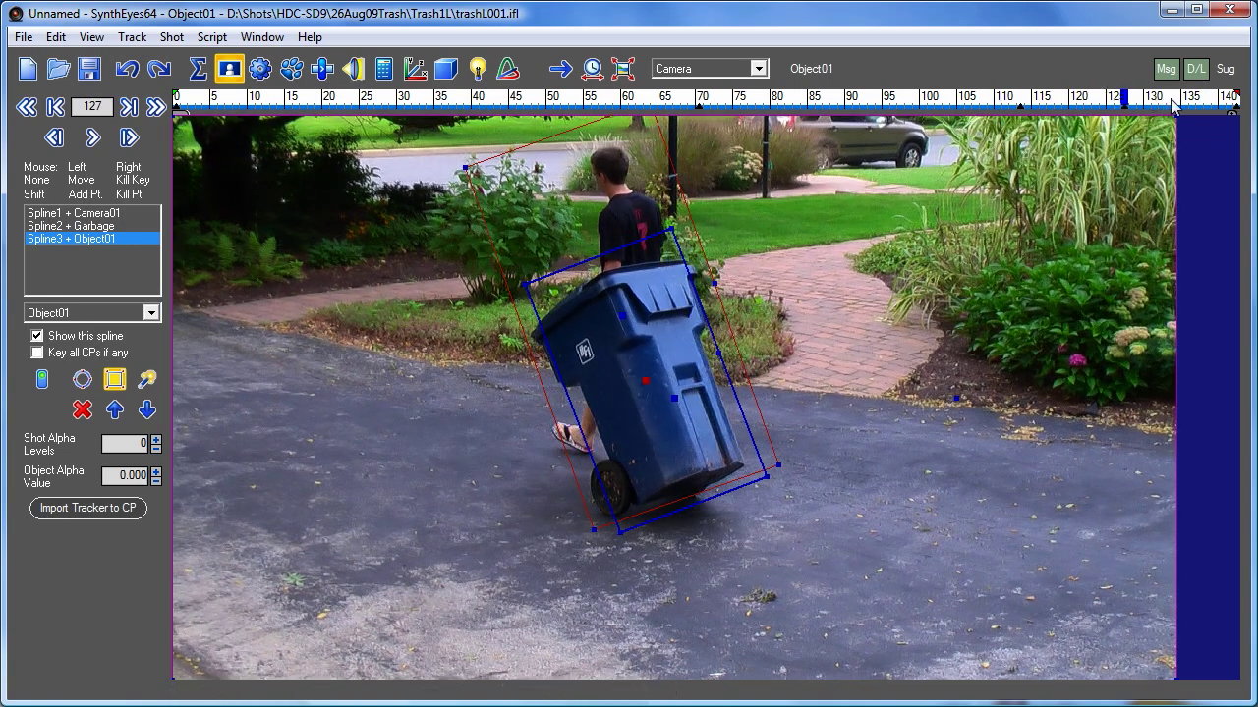
left_click_drag(1183, 108, 848, 108)
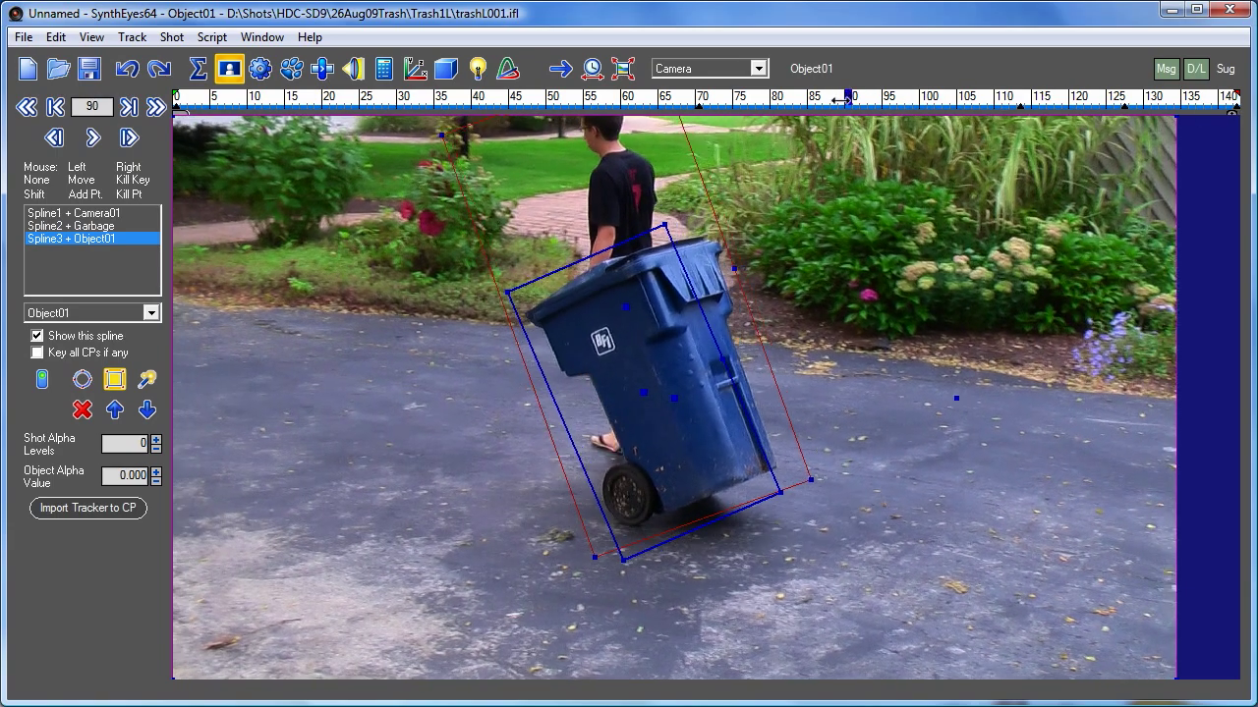
left_click_drag(645, 392, 669, 380)
mouse_move(865, 104)
left_mouse_down()
mouse_move(478, 116)
mouse_move(161, 93)
left_mouse_up()
key("space")
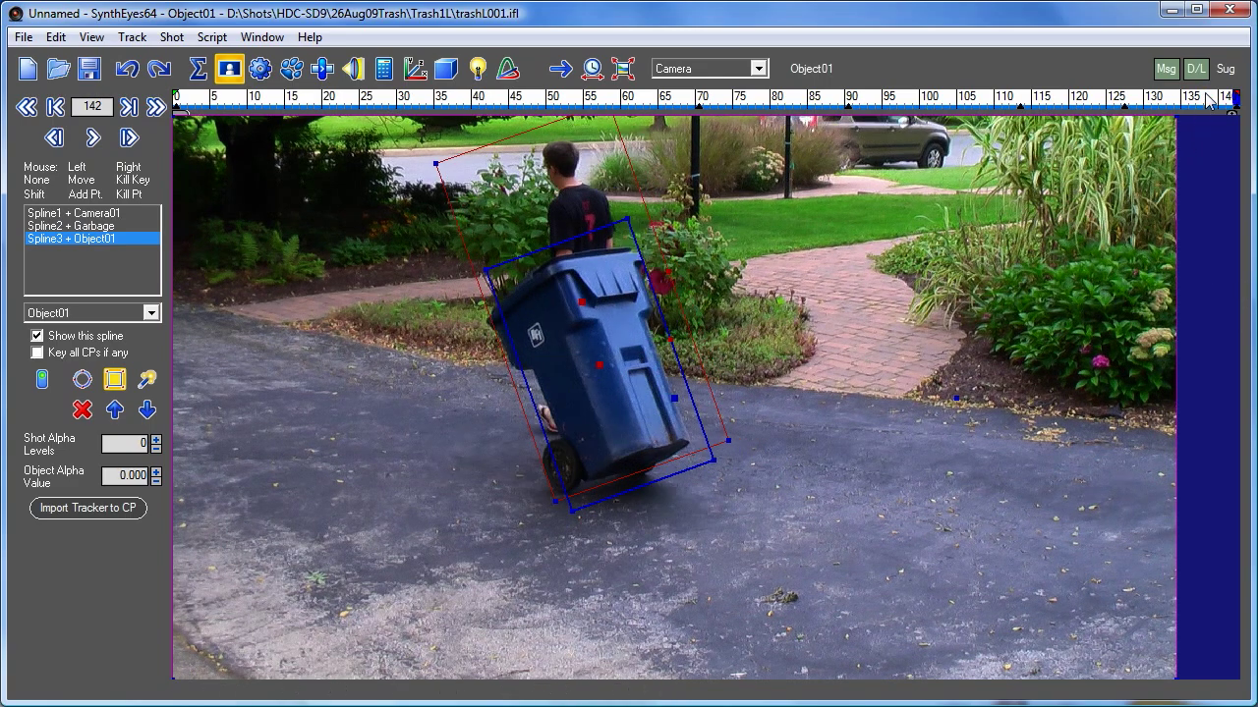
left_click_drag(1211, 102, 153, 14)
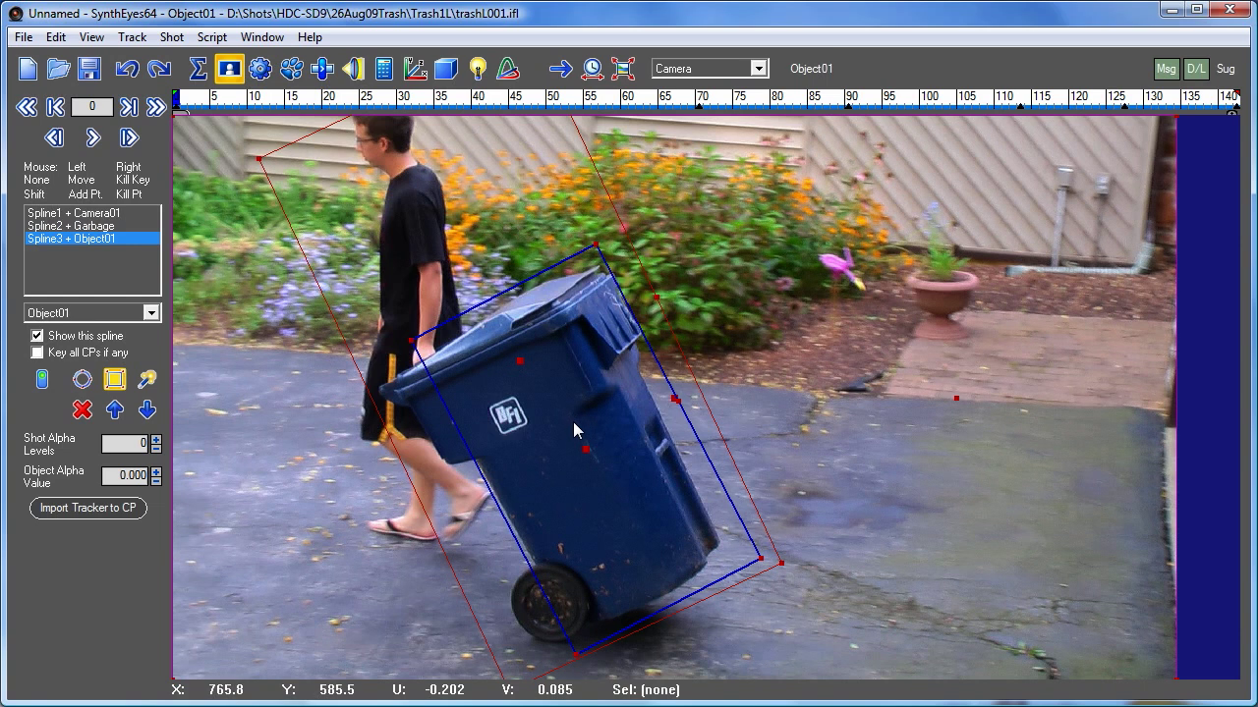
- Run the Auto-tracker from the Summary panel and scrub to the start of the shot
left_click(197, 67)
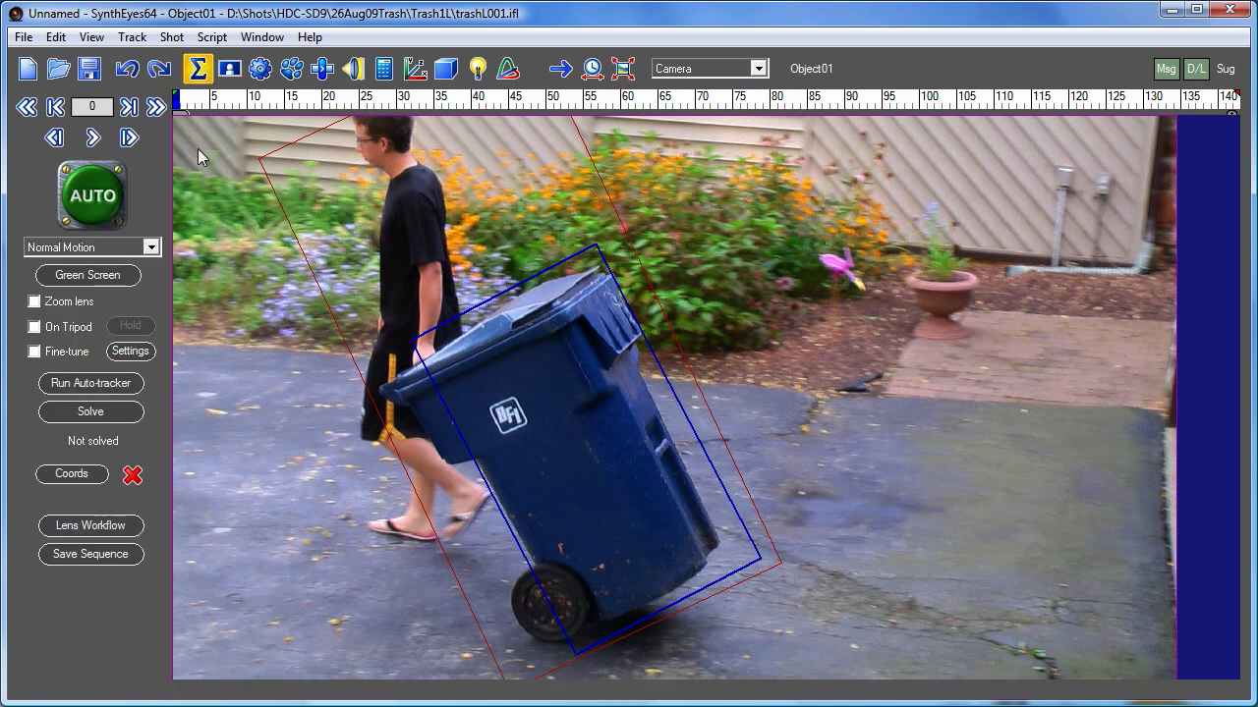
left_click(125, 388)
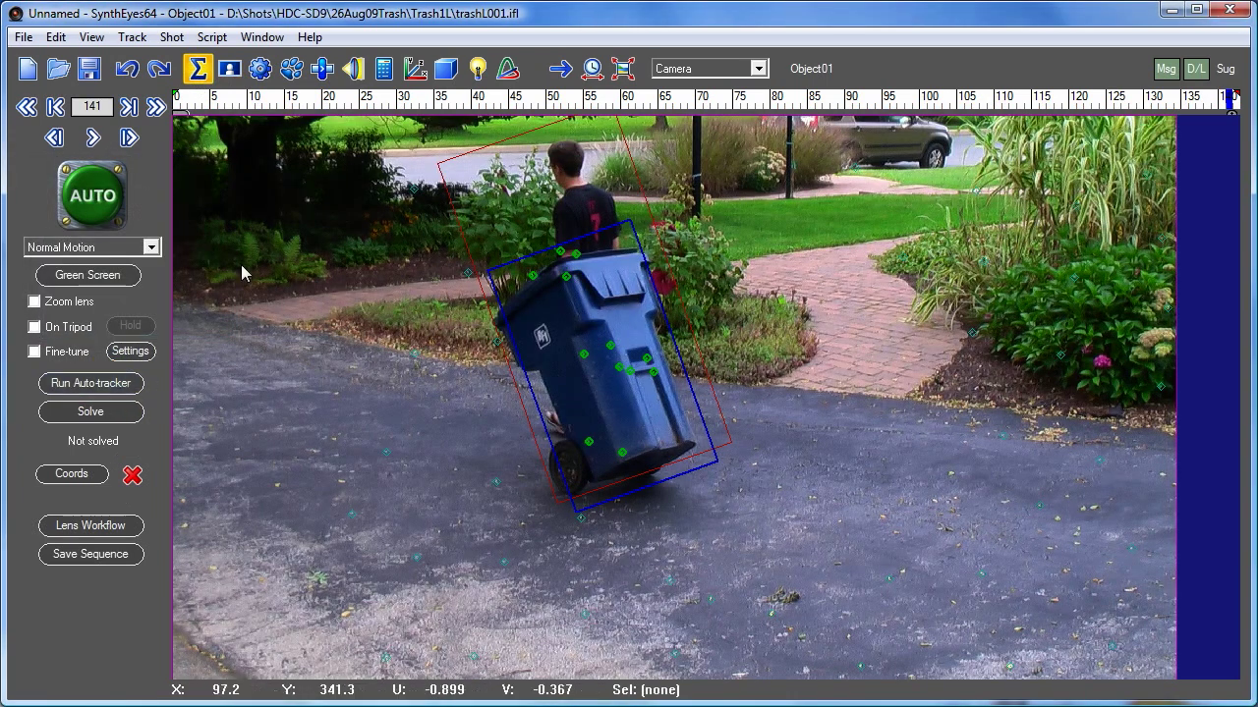
mouse_move(265, 102)
left_mouse_down()
mouse_move(175, 102)
mouse_move(533, 129)
left_mouse_up()
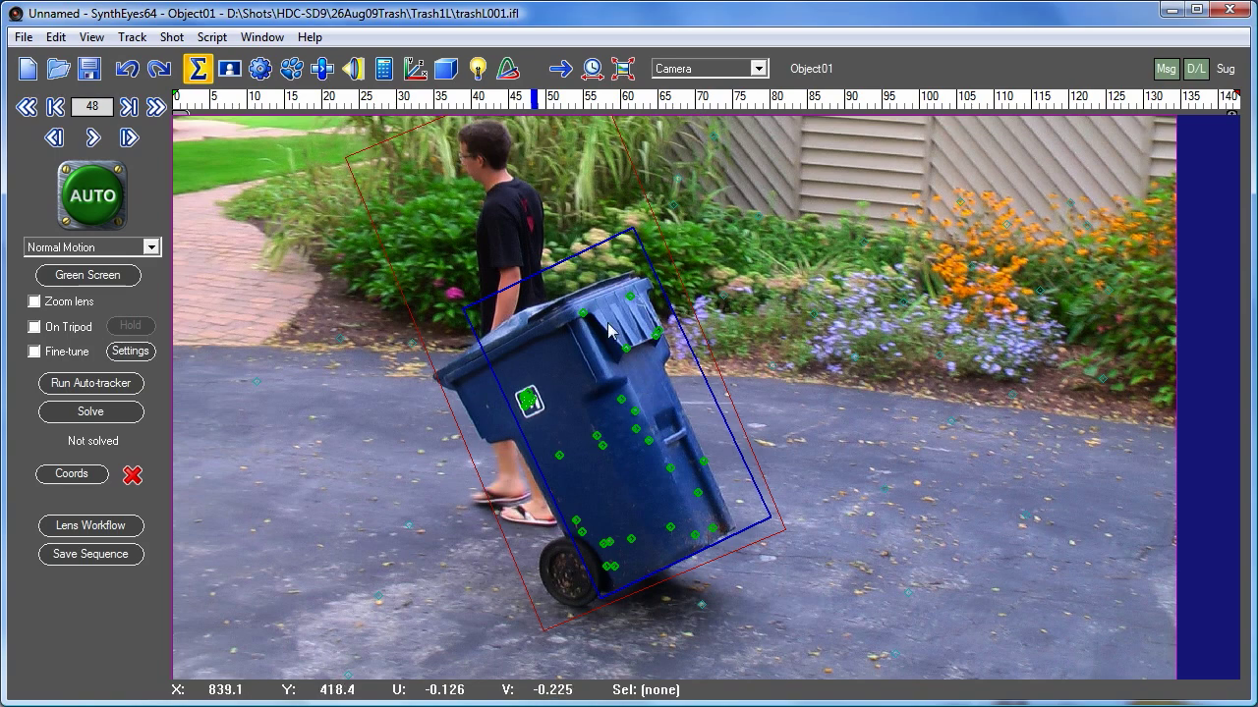
- Select the trackers on the bin's wheel at frame 16 and on the first frame
left_click(389, 96)
left_click_drag(389, 90, 342, 126)
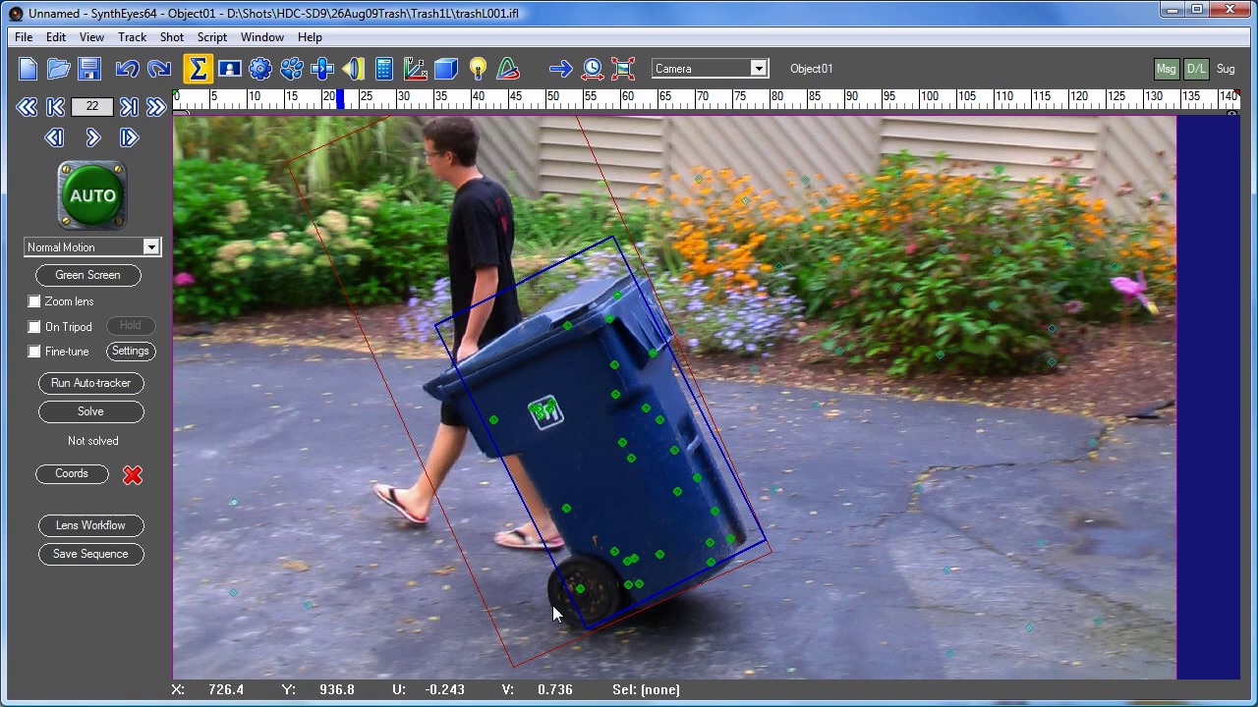
left_click(580, 587)
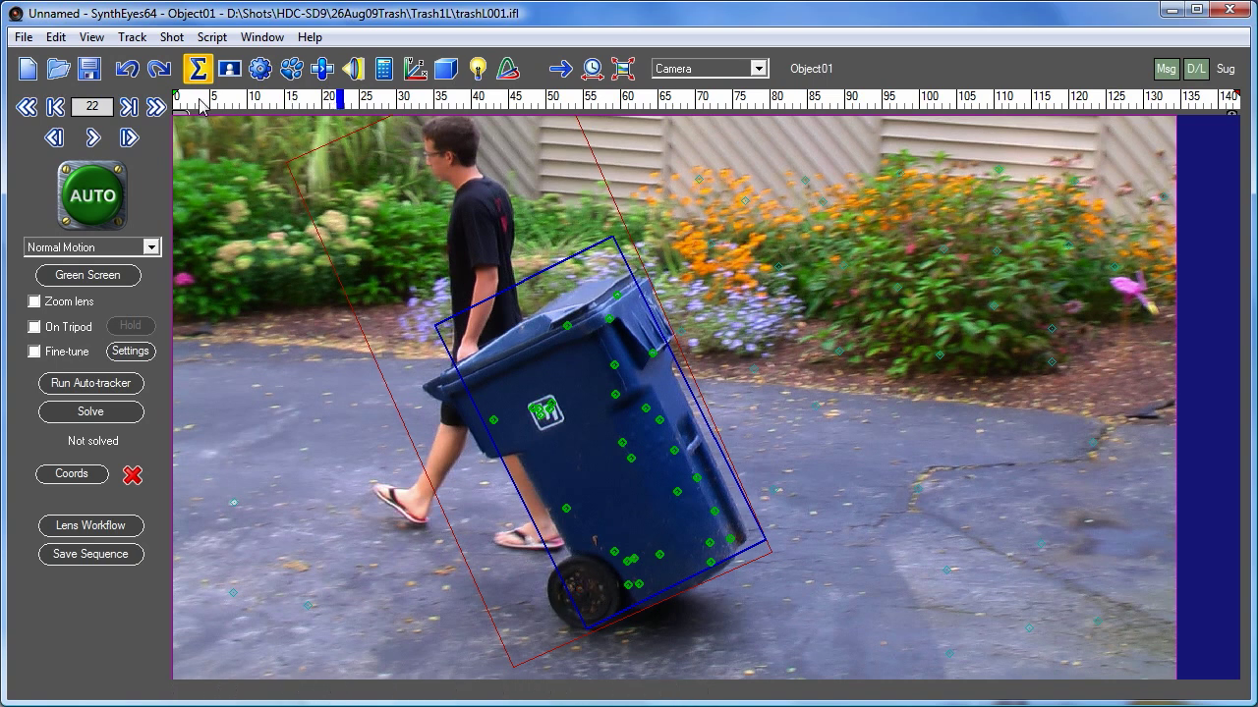
mouse_move(203, 98)
left_mouse_down()
mouse_move(155, 95)
mouse_move(407, 108)
mouse_move(707, 165)
left_mouse_up()
left_click(603, 531)
mouse_move(739, 98)
left_mouse_down()
mouse_move(994, 102)
mouse_move(956, 138)
mouse_move(945, 128)
left_mouse_up()
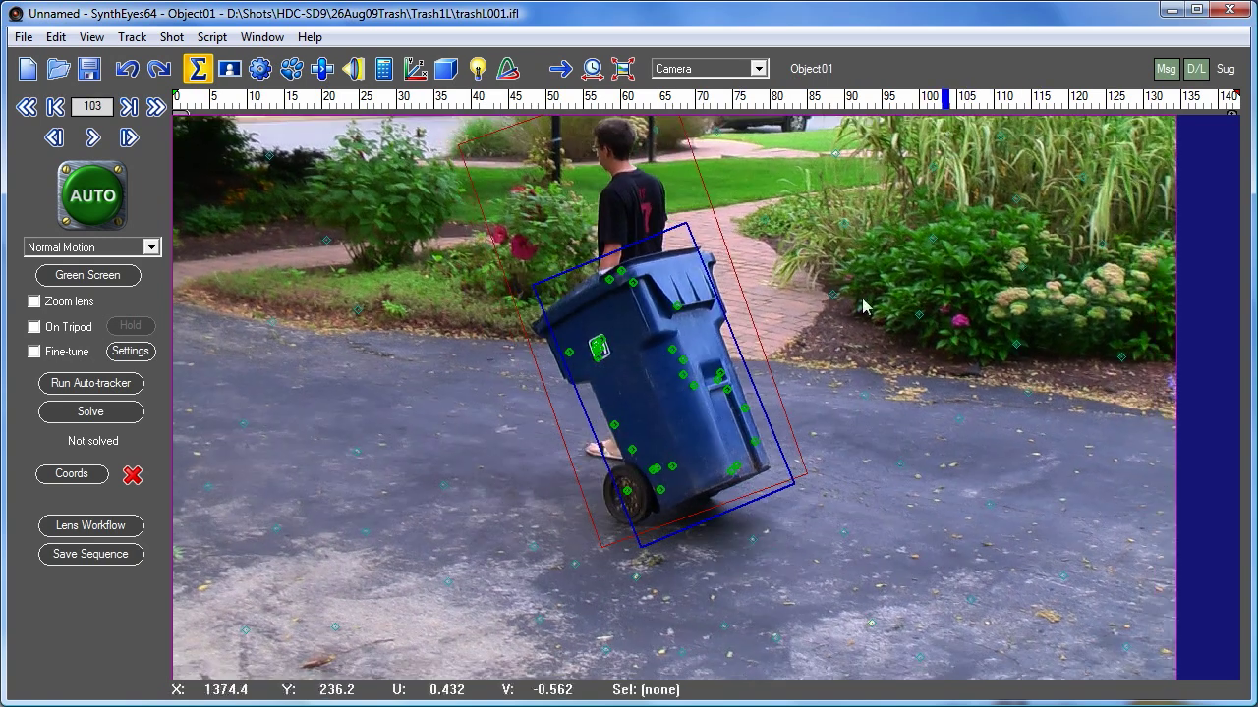
- Switch to rectangular selection and pick wheel trackers around frames 105 and 127
left_click(56, 36)
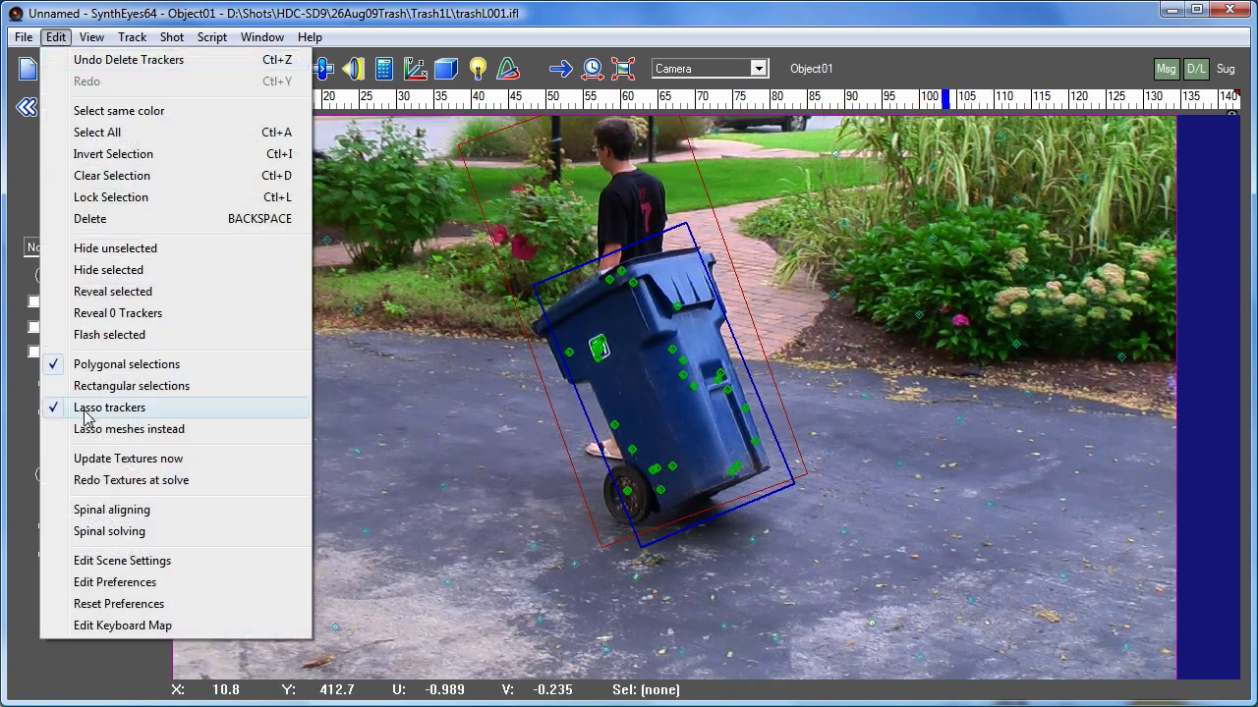
left_click(131, 385)
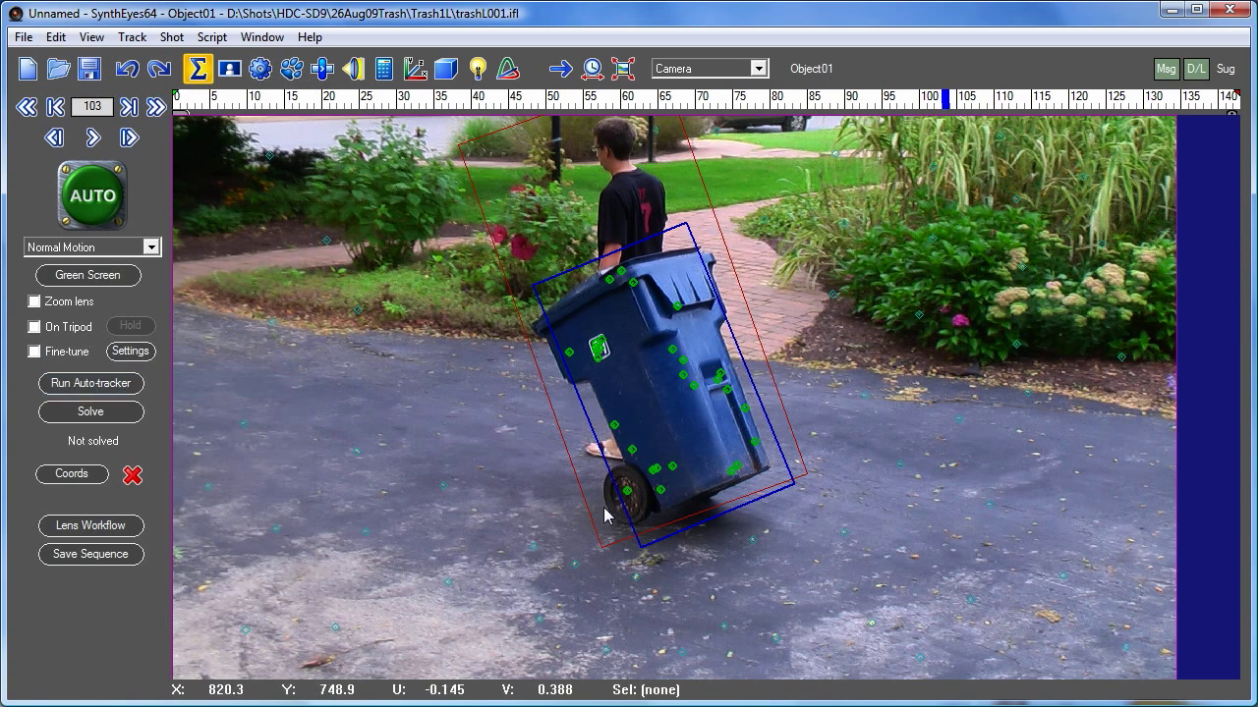
left_click(634, 489)
left_click_drag(936, 106, 1138, 125)
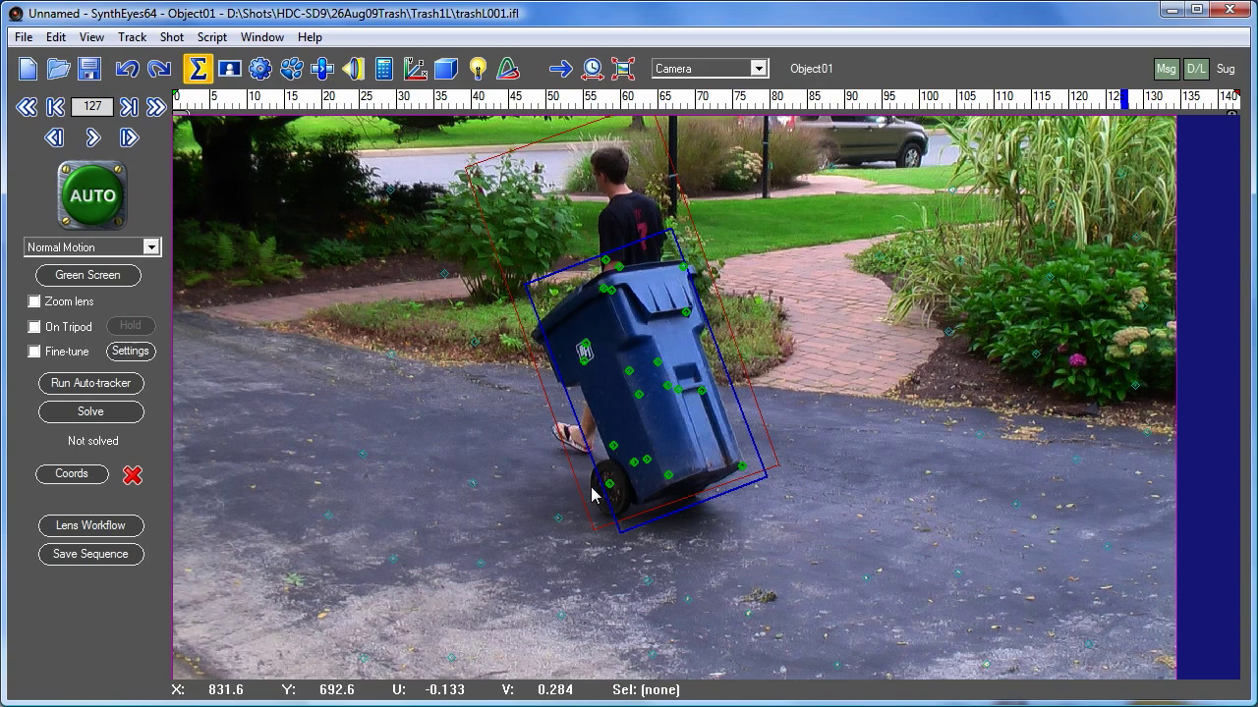
left_click(629, 479)
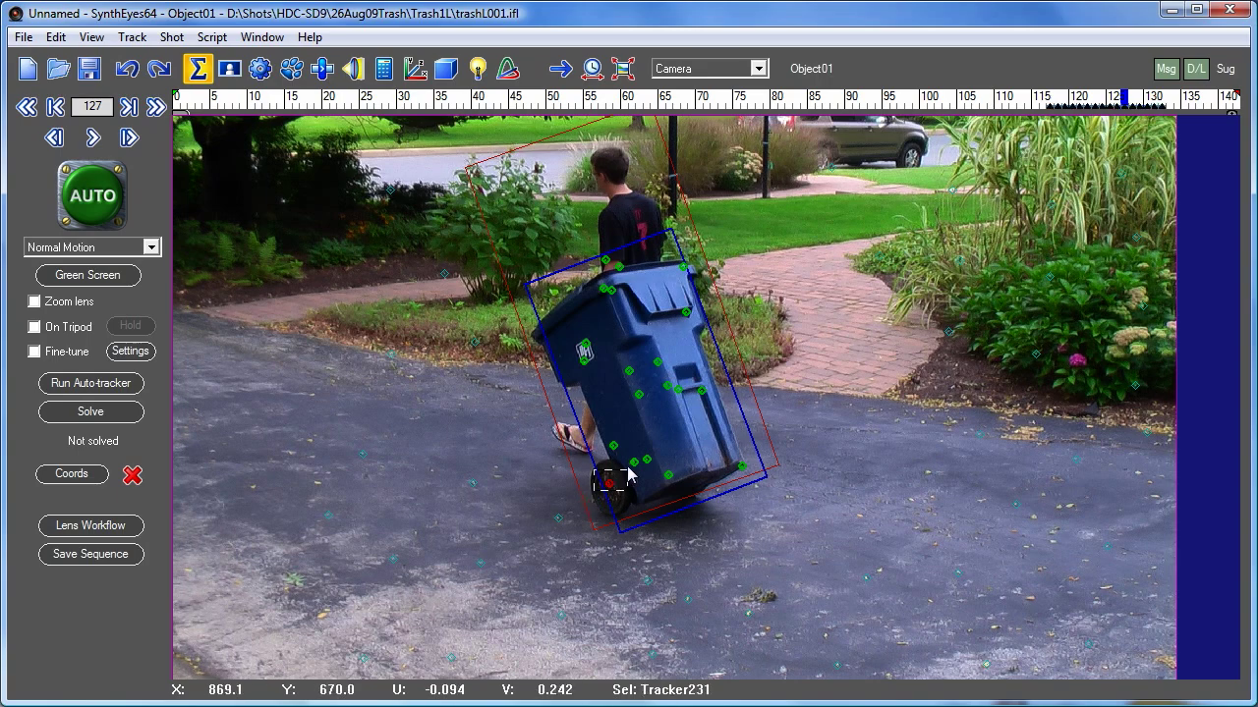
left_click(1032, 108)
left_click_drag(1032, 108, 1186, 168)
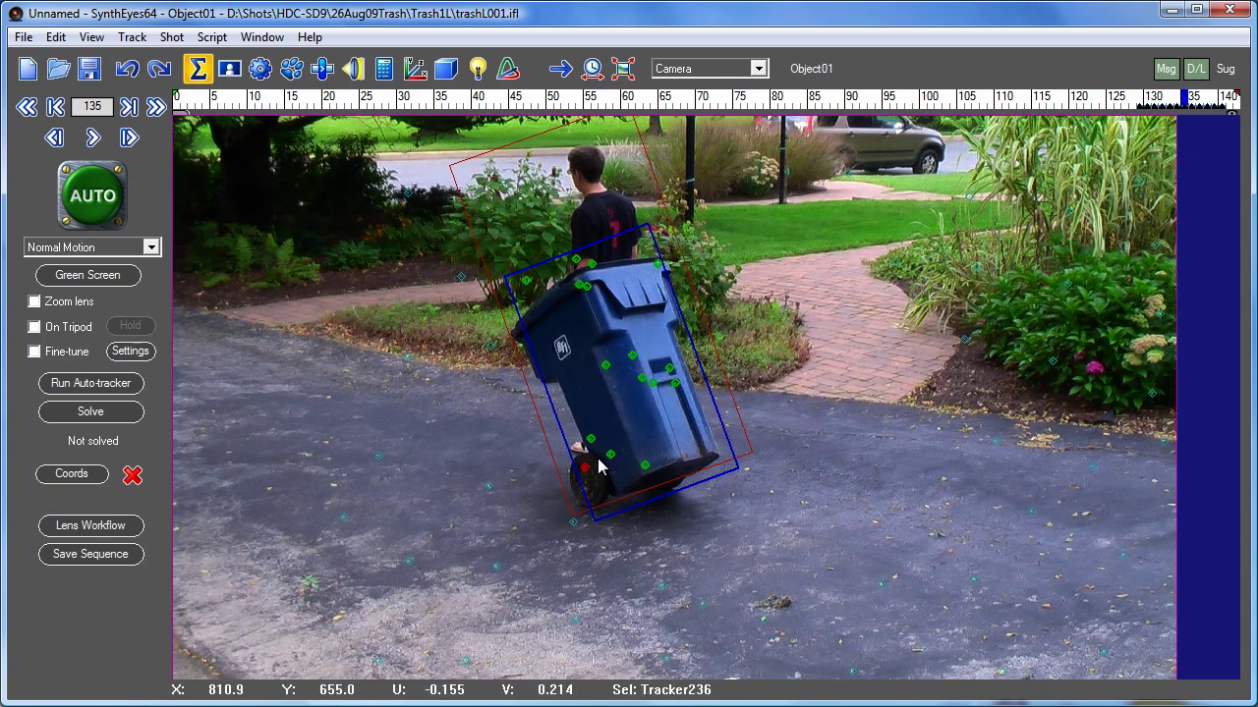
- Scrub through the shot between frames 0 and 129 and play it to check the remaining trackers
left_click(1233, 101)
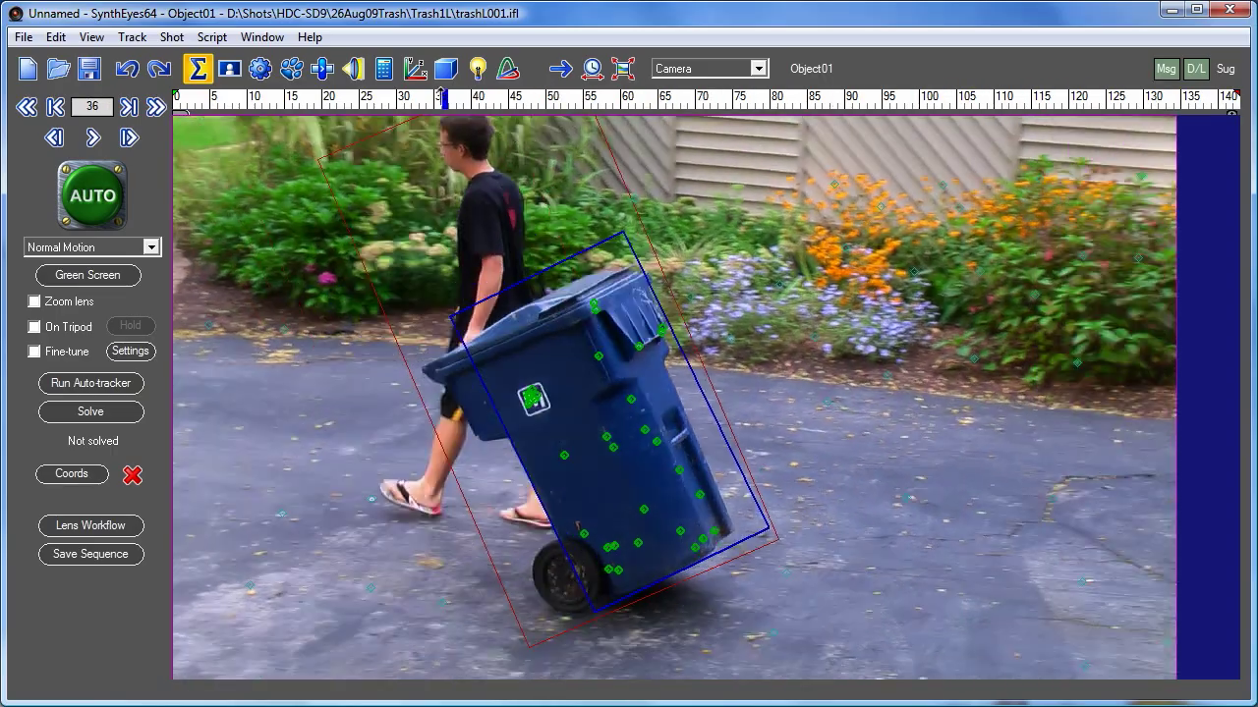
left_click_drag(439, 98, 265, 102)
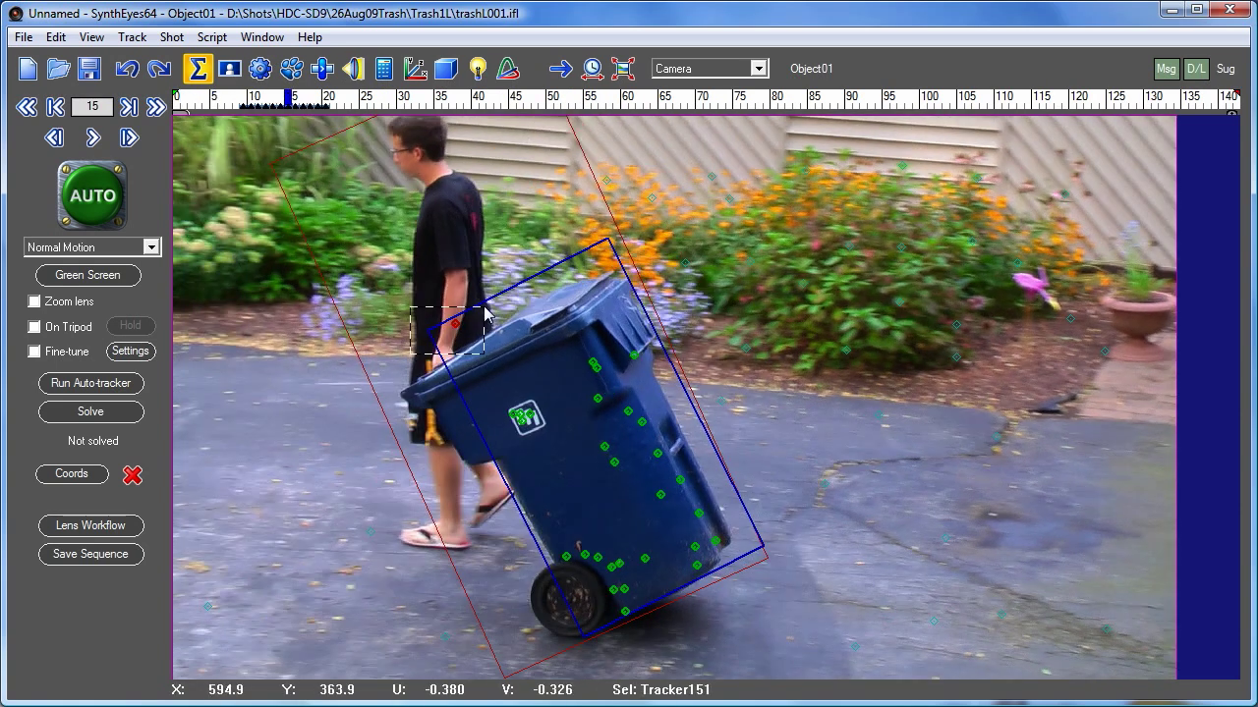
left_click_drag(207, 96, 115, 103)
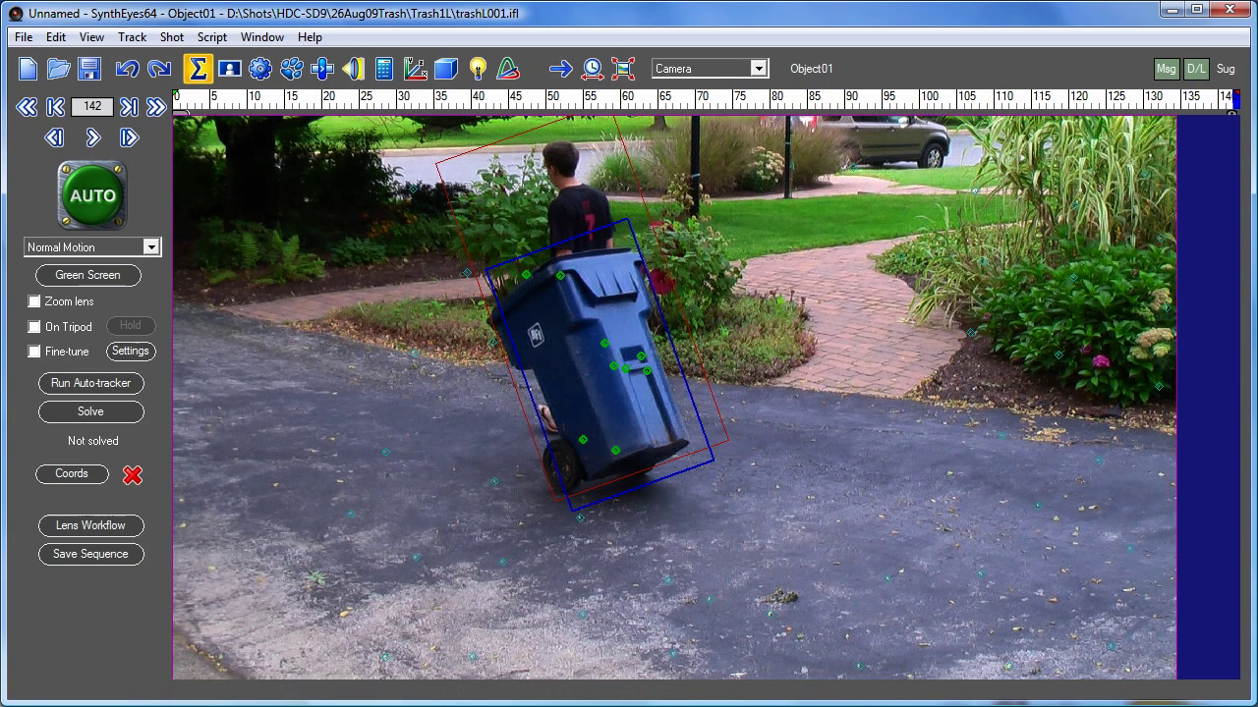
left_click(1038, 106)
left_click_drag(1225, 133, 1199, 141)
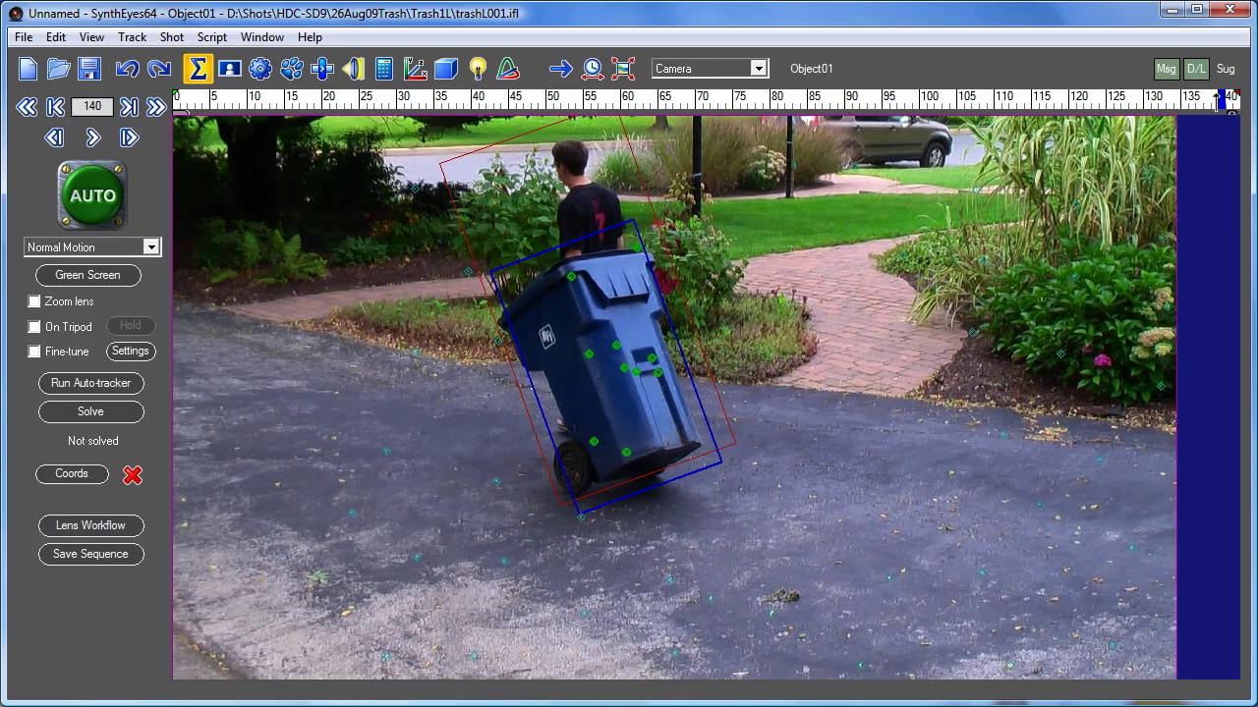
left_click(1039, 106)
mouse_move(1039, 107)
left_mouse_down()
mouse_move(548, 174)
mouse_move(154, 185)
left_mouse_up()
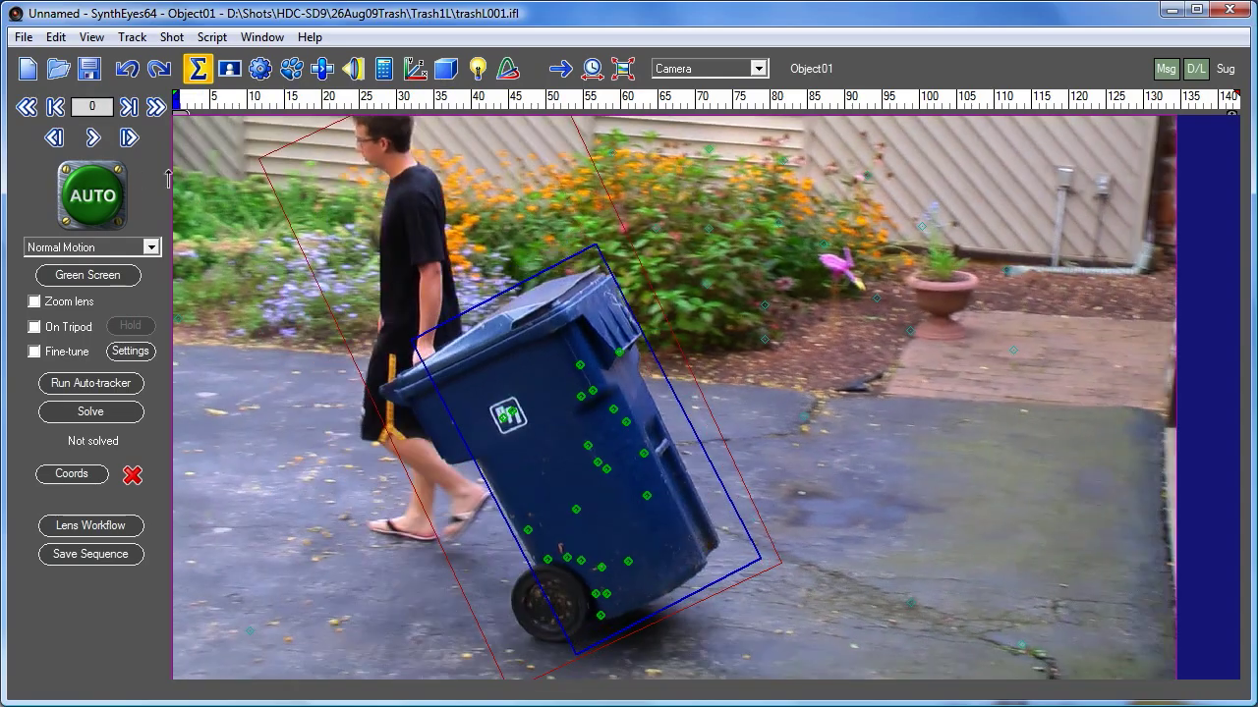
key("space")
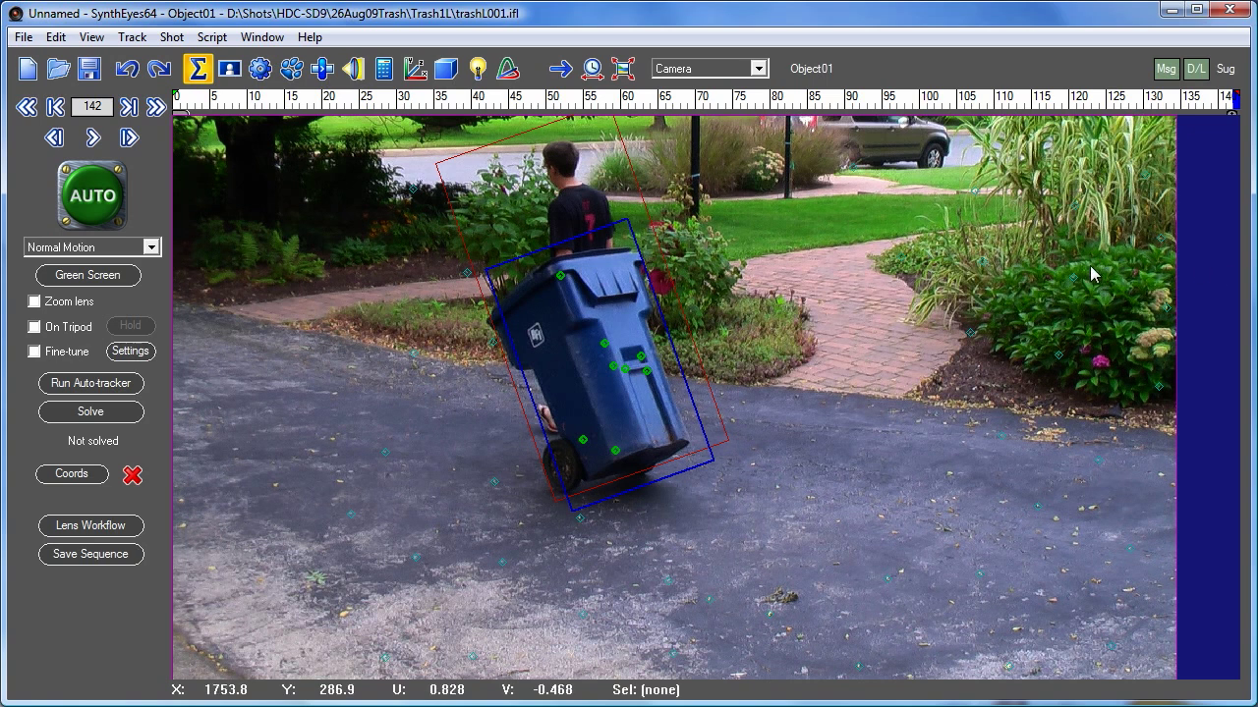
- Set Camera01's solver mode to Tripod in the Solver panel
left_click(385, 71)
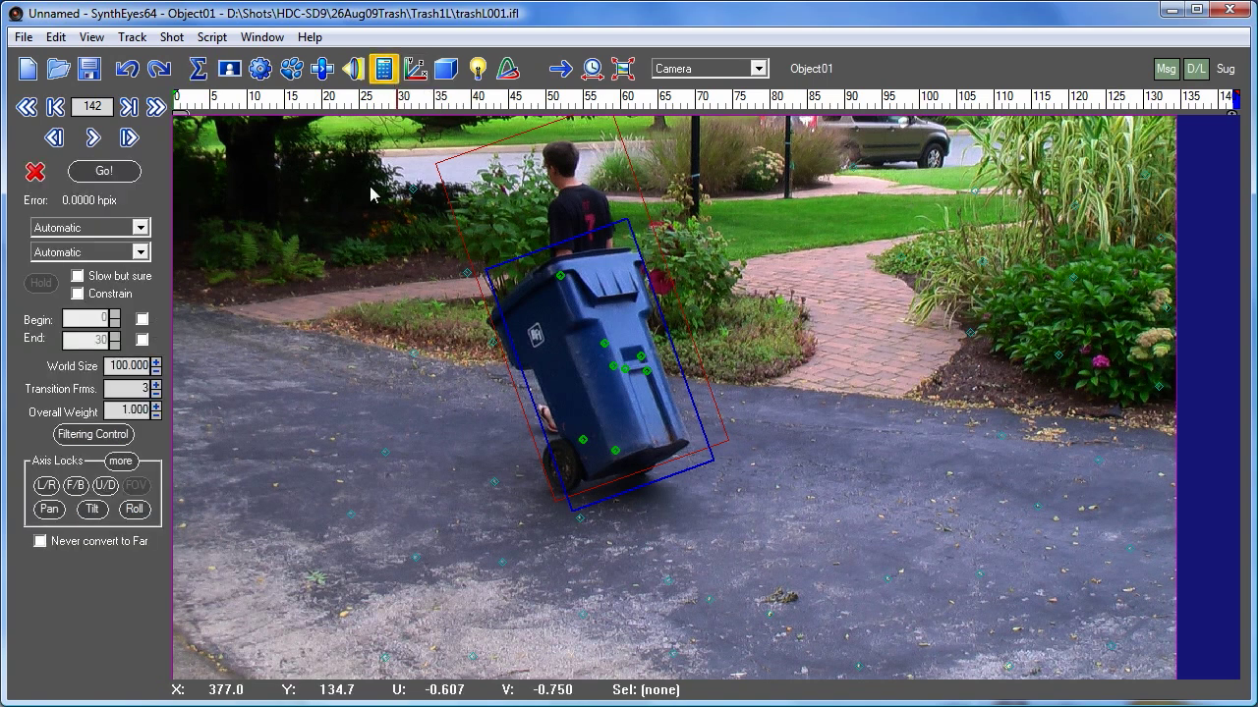
left_click(810, 71)
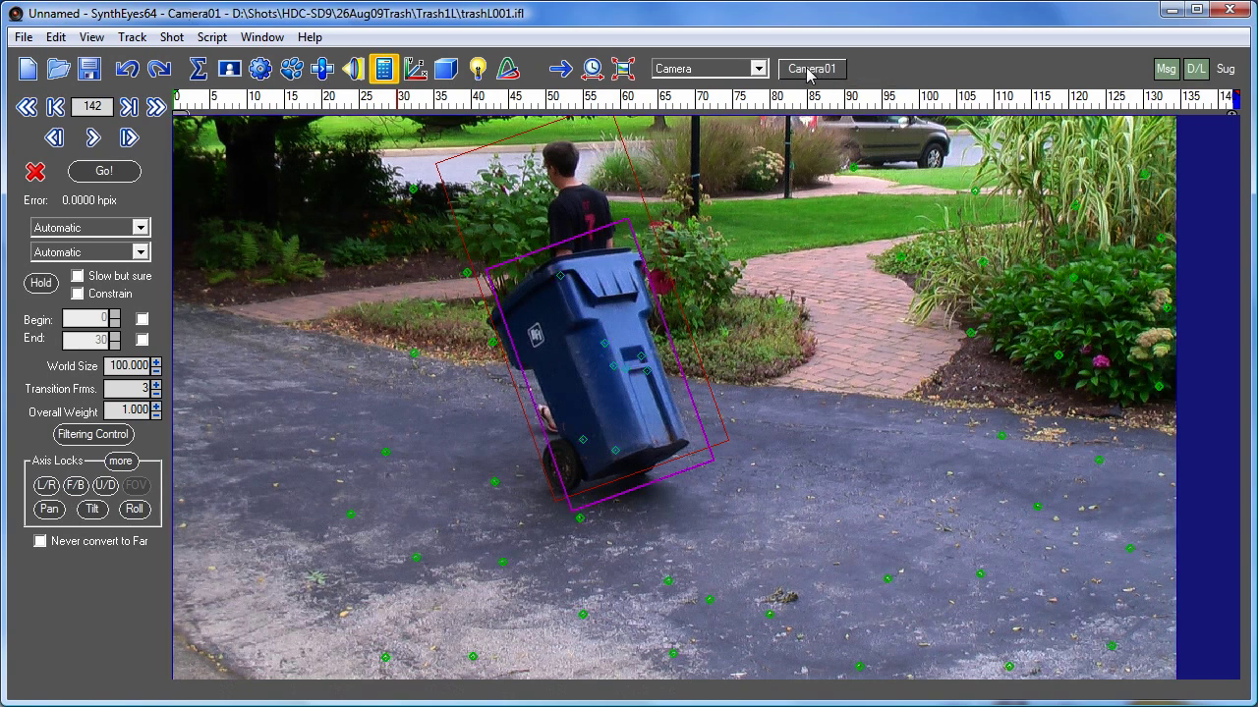
left_click(141, 227)
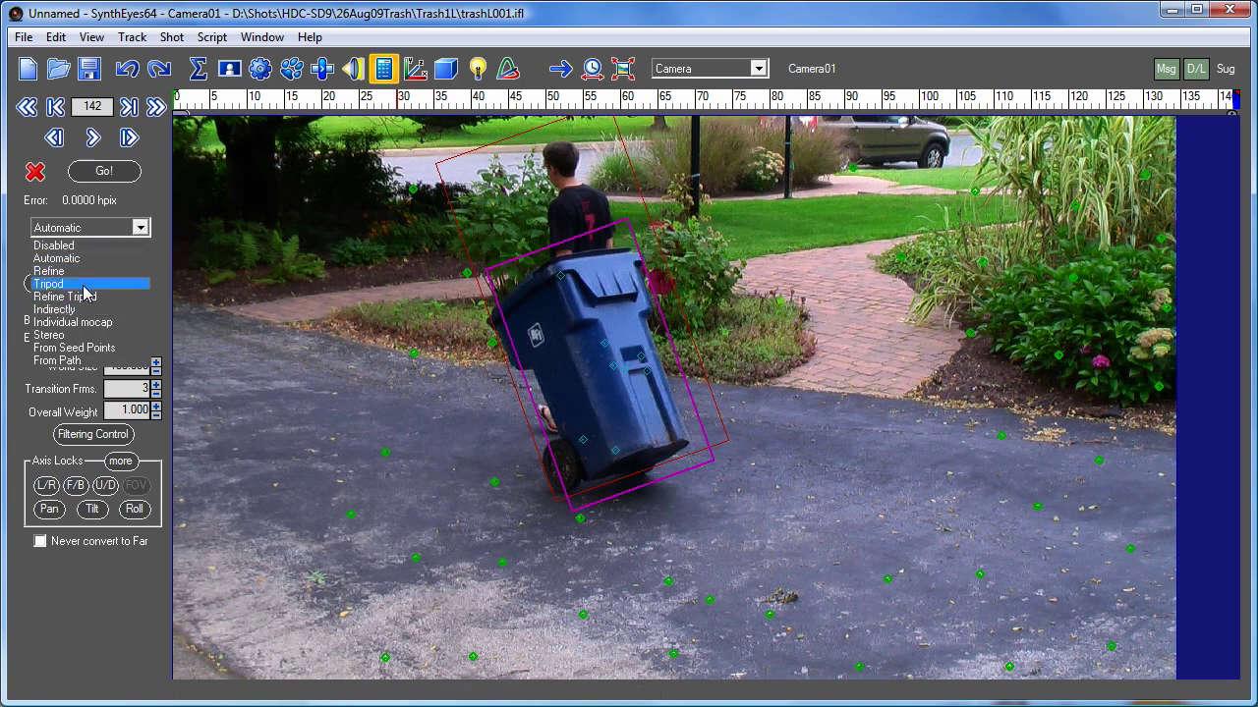
left_click(86, 285)
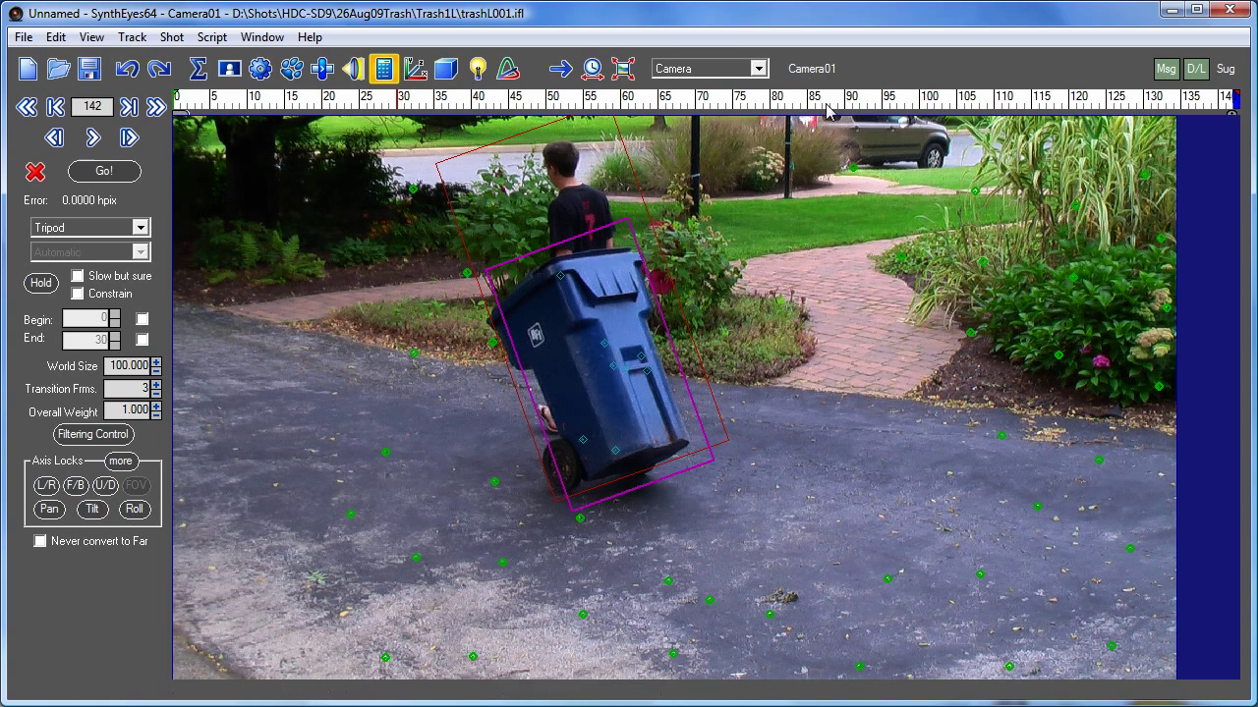
- For Object01, enable Slow but sure and set the direction hint to Right
left_click(819, 71)
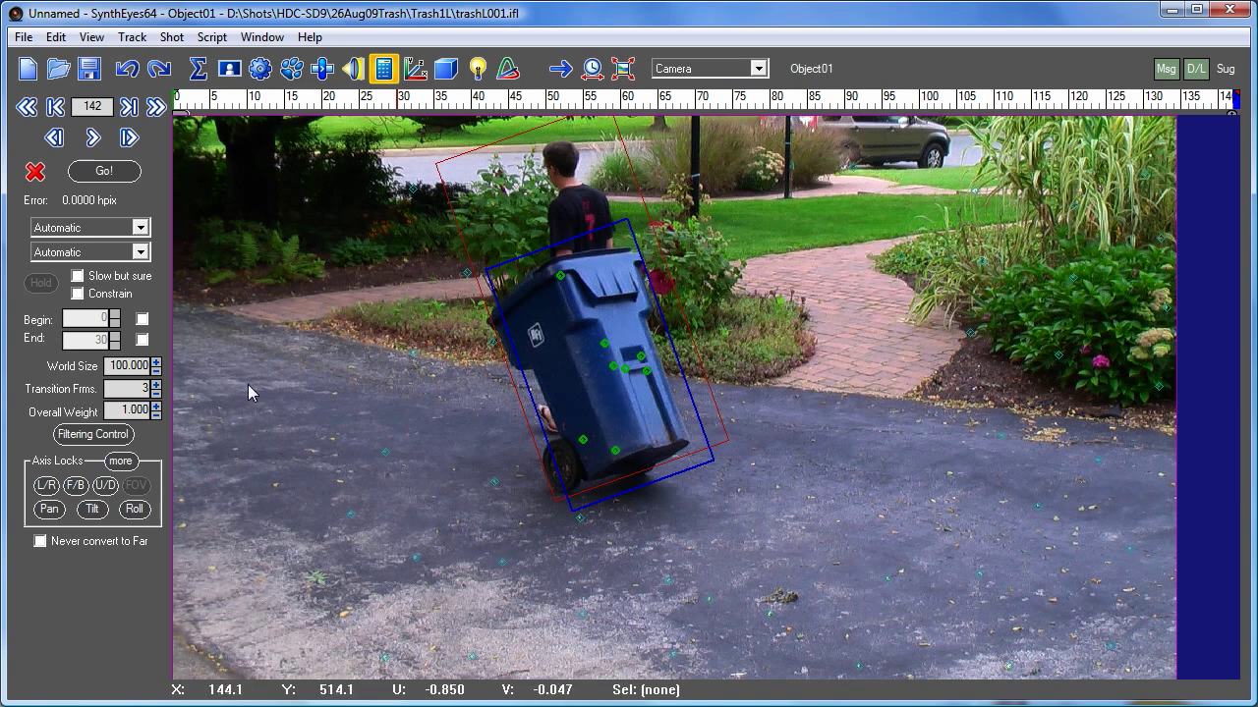
left_click(79, 279)
left_click(140, 253)
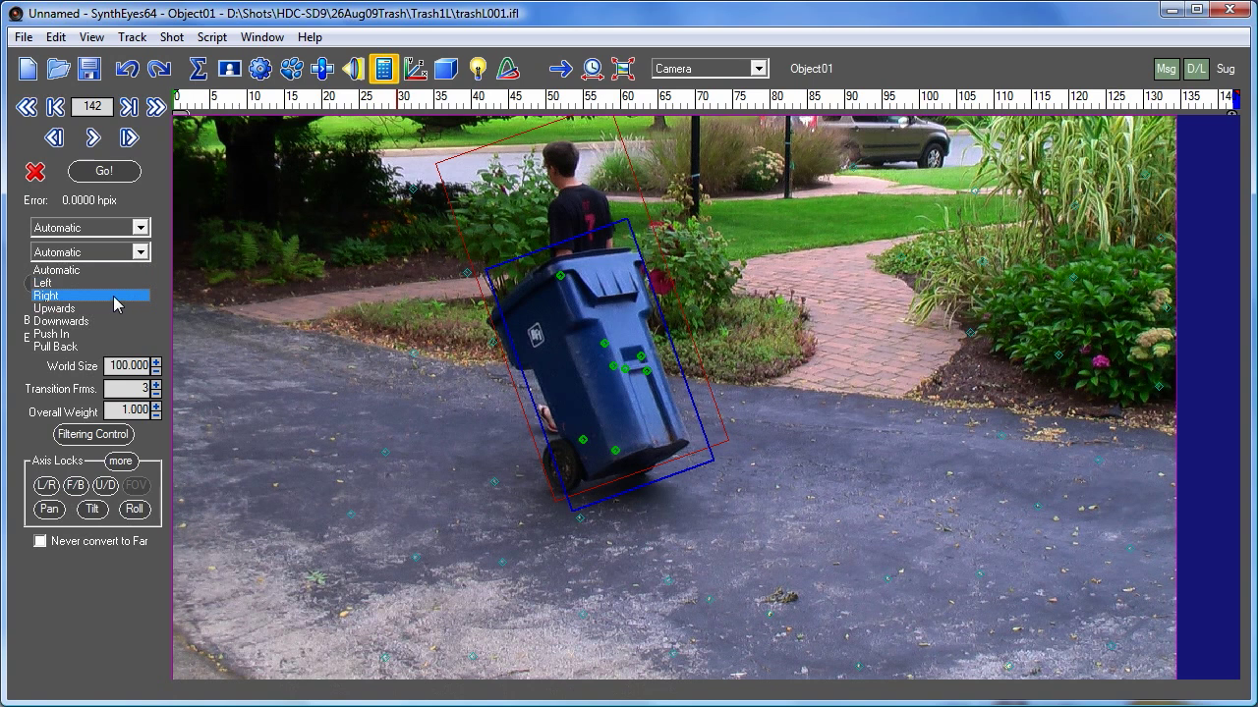
left_click(113, 296)
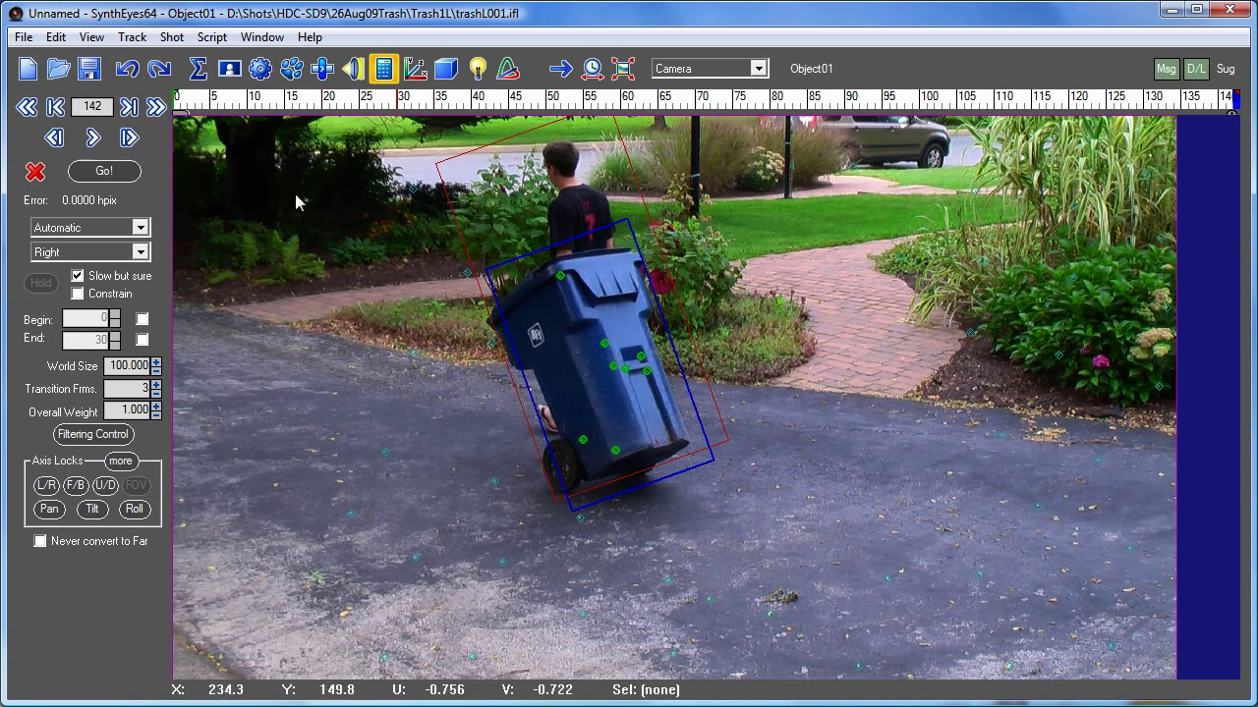
- Switch to the Quad view layout and run a first solve
left_click(713, 67)
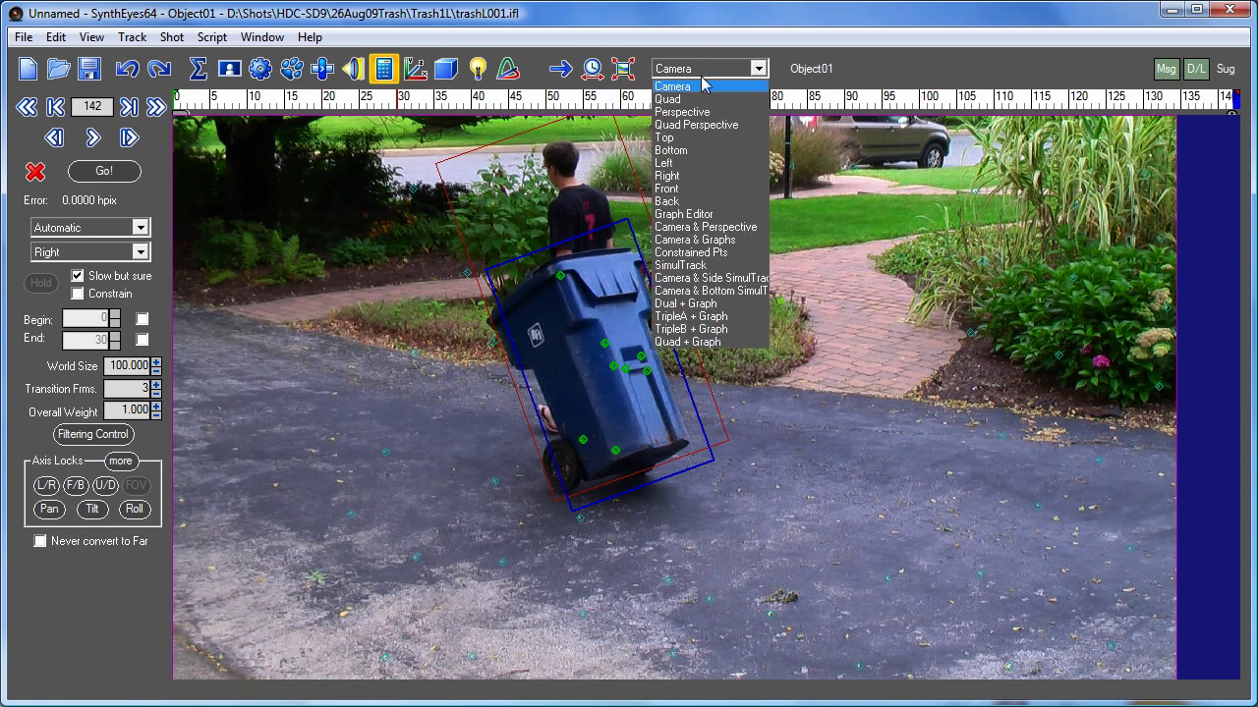
left_click(687, 99)
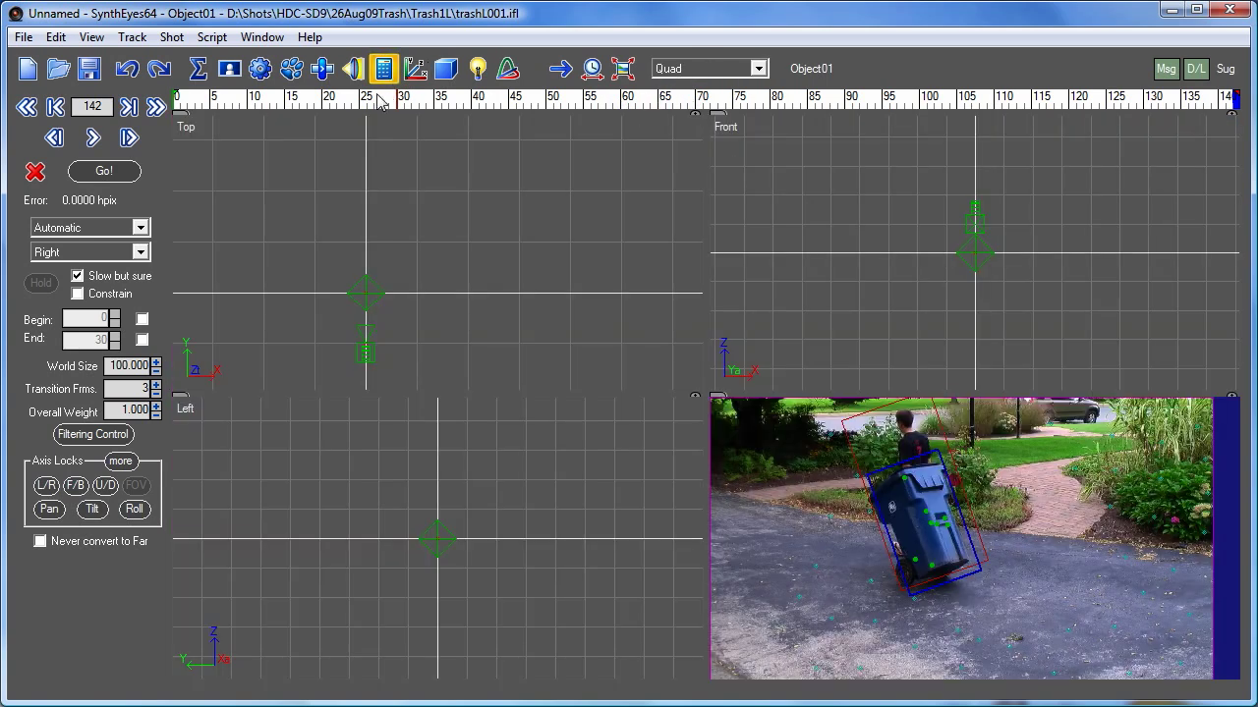
left_click(103, 171)
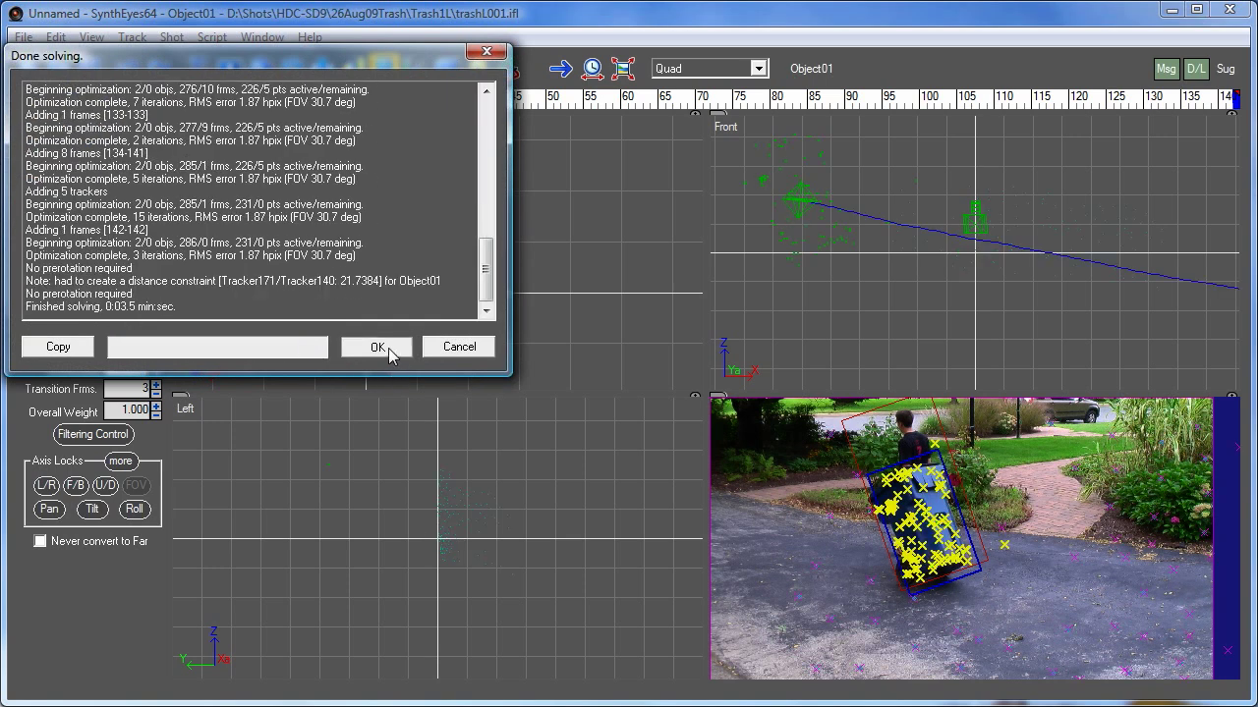
left_click(388, 348)
- Pan the Top view to reveal the camera, set it to 3-D Move, and select Tracker131
left_click_drag(197, 105, 293, 185)
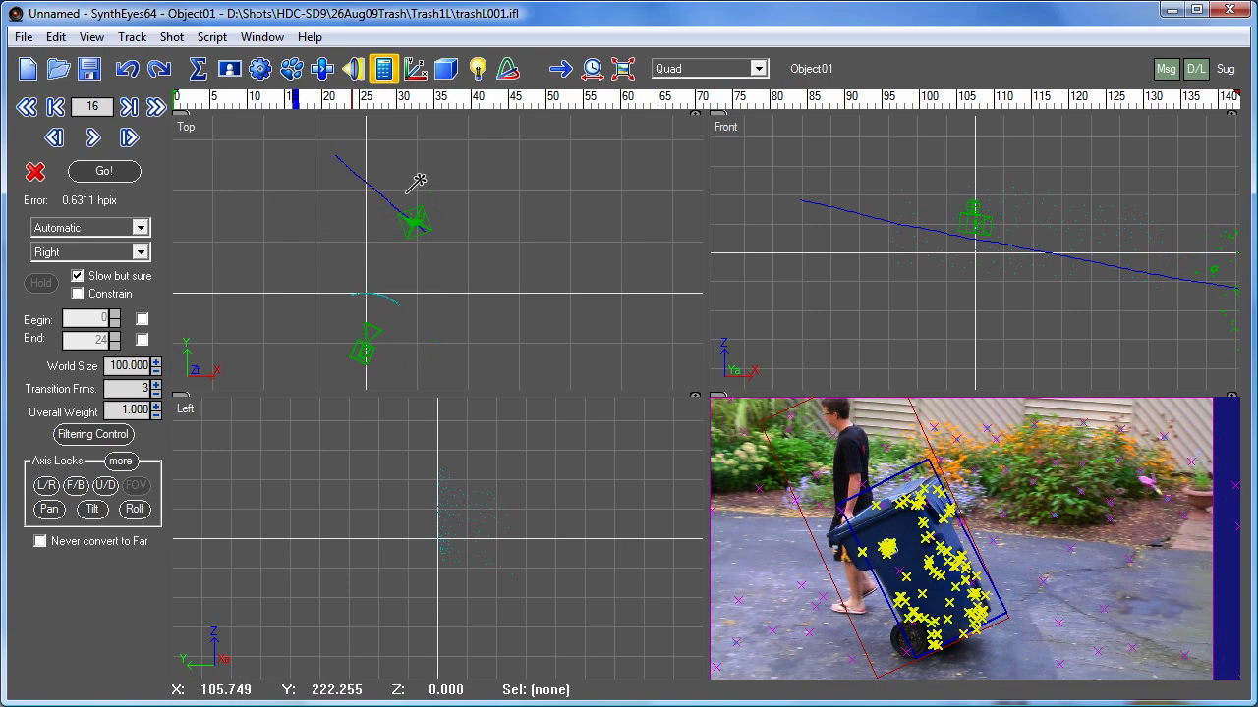
scroll(421, 203, "up", 2)
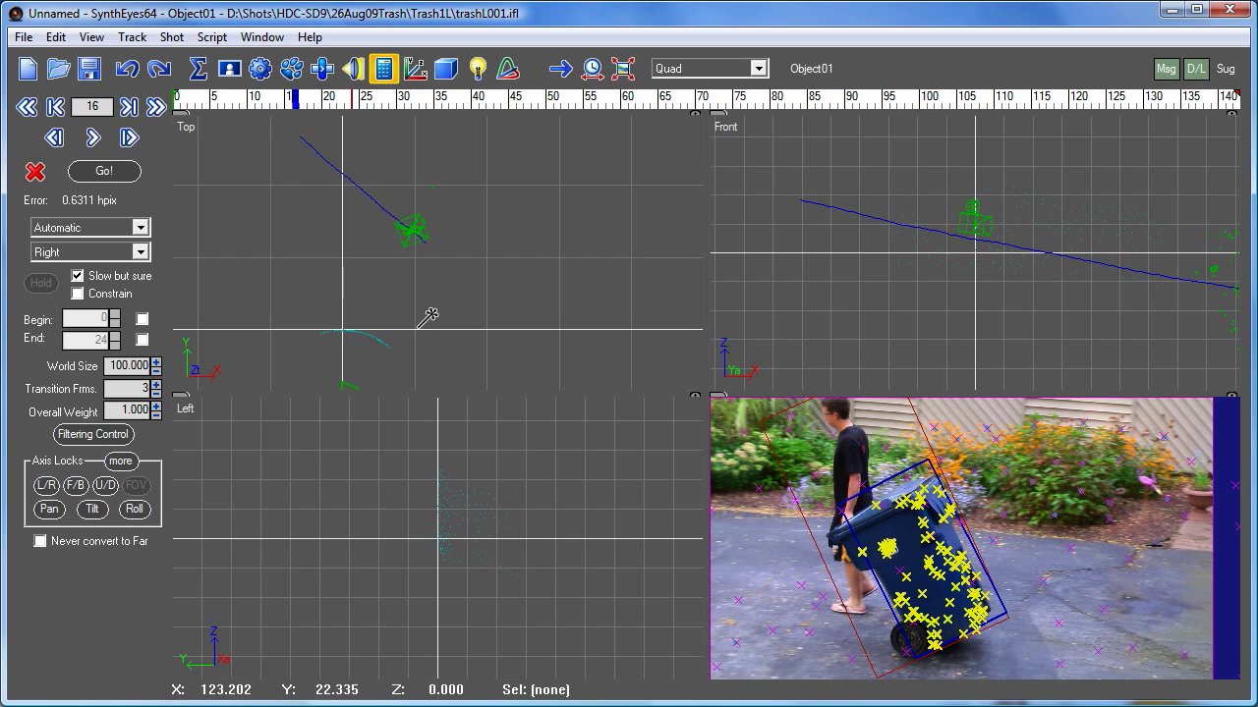
middle_click_drag(429, 312, 432, 262)
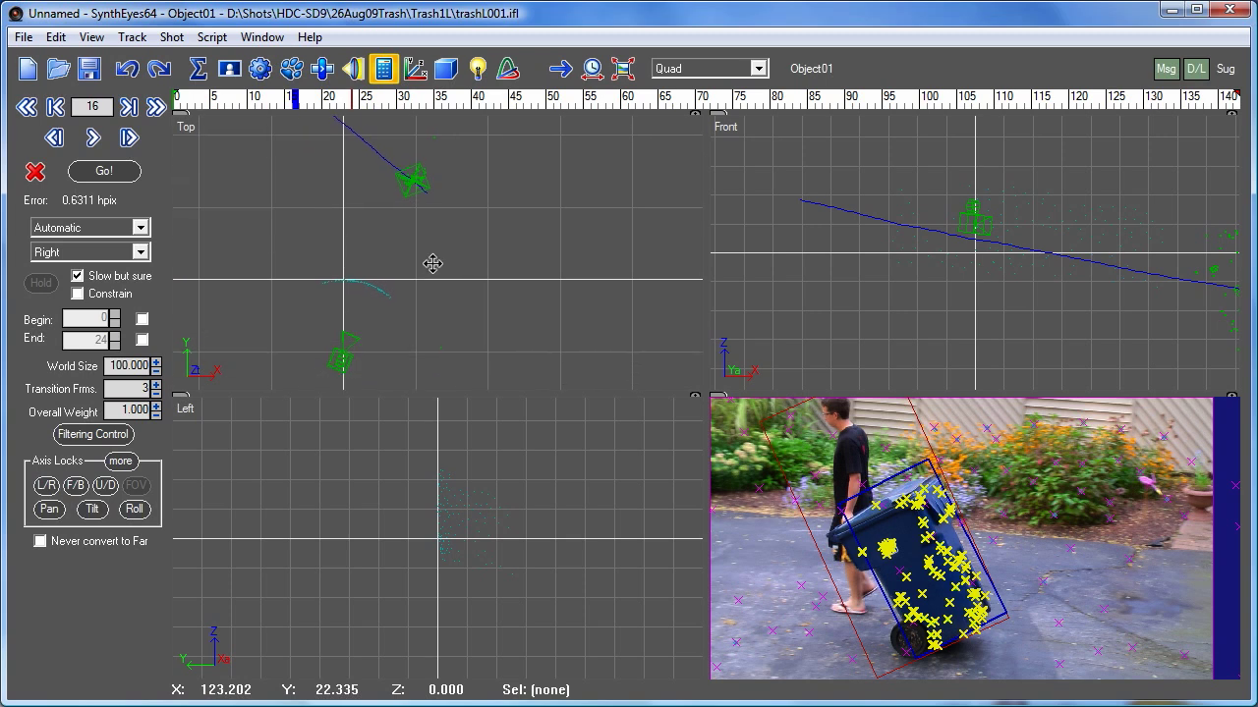
right_click(422, 359)
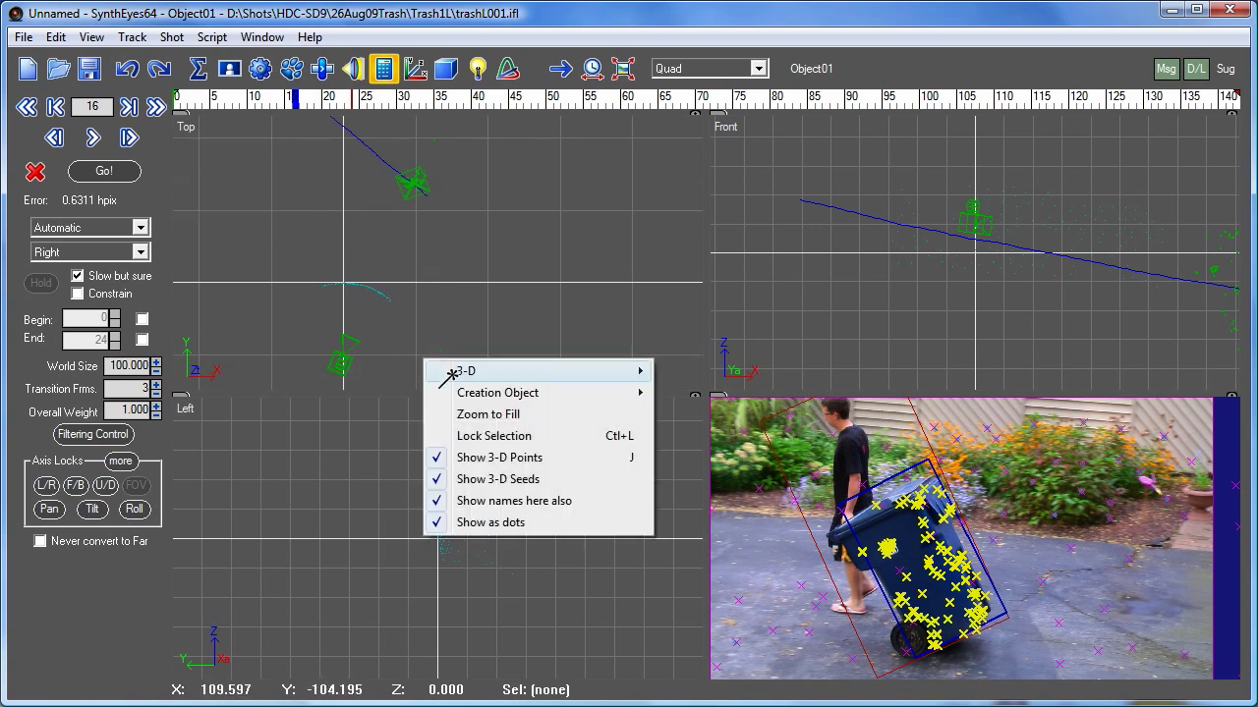
mouse_move(618, 372)
left_click(687, 370)
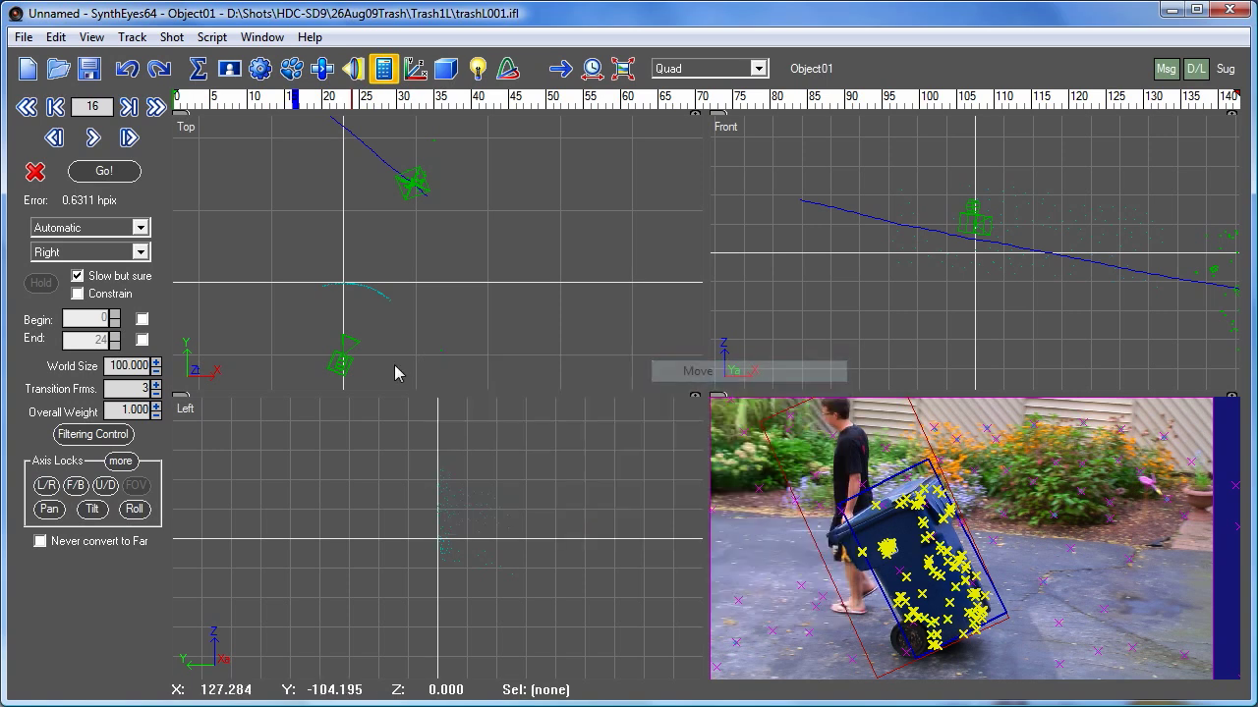
left_click(442, 344)
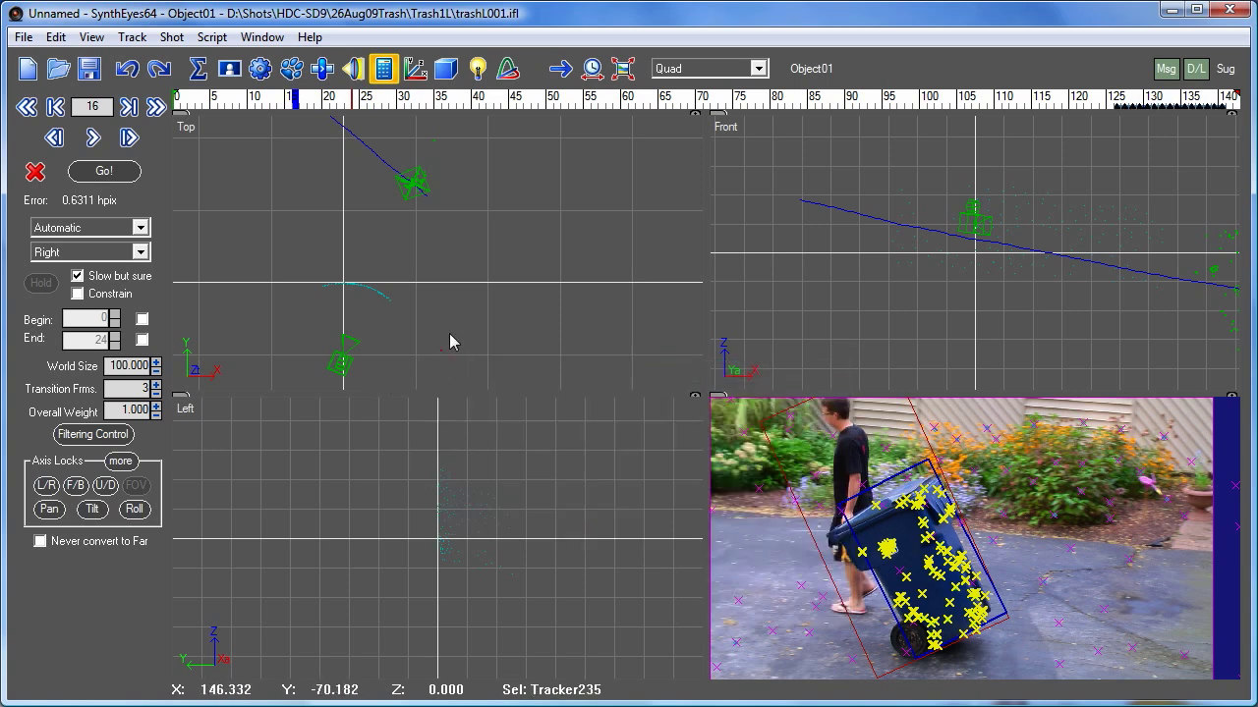
left_click_drag(418, 147, 466, 140)
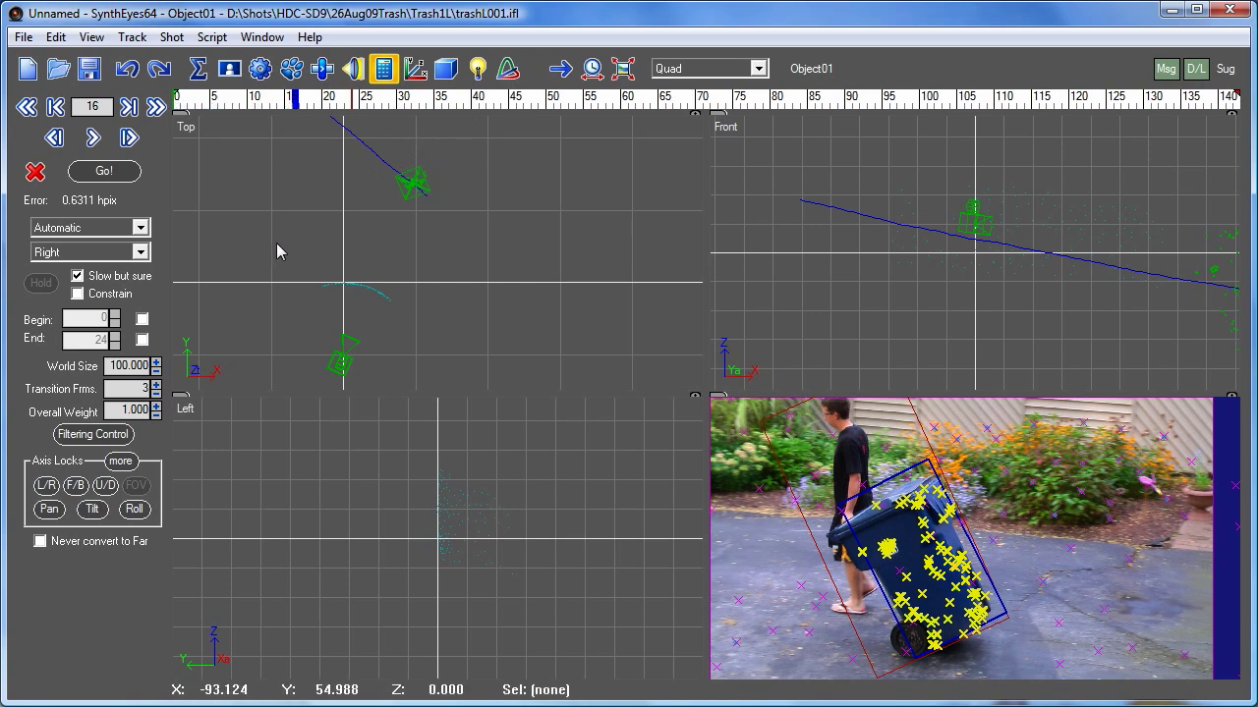
- Re-run the solve, bringing Object01's error down to 0.6054 hpix
left_click(132, 37)
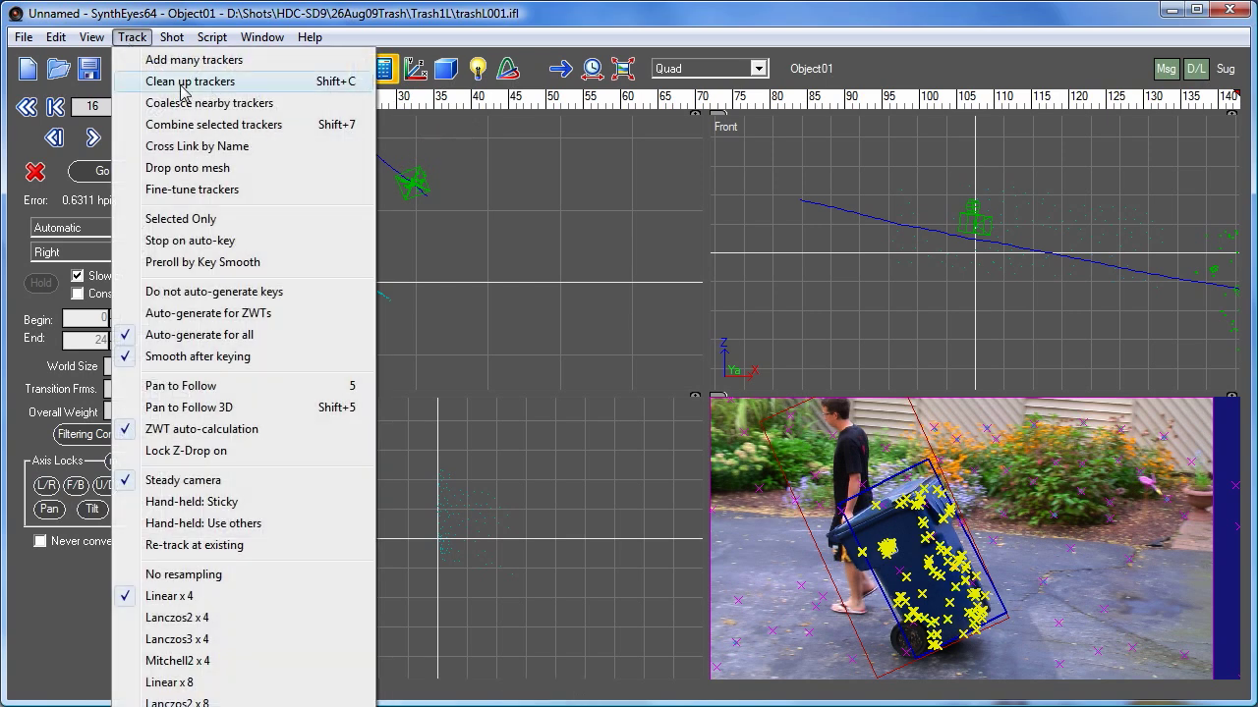
left_click(336, 22)
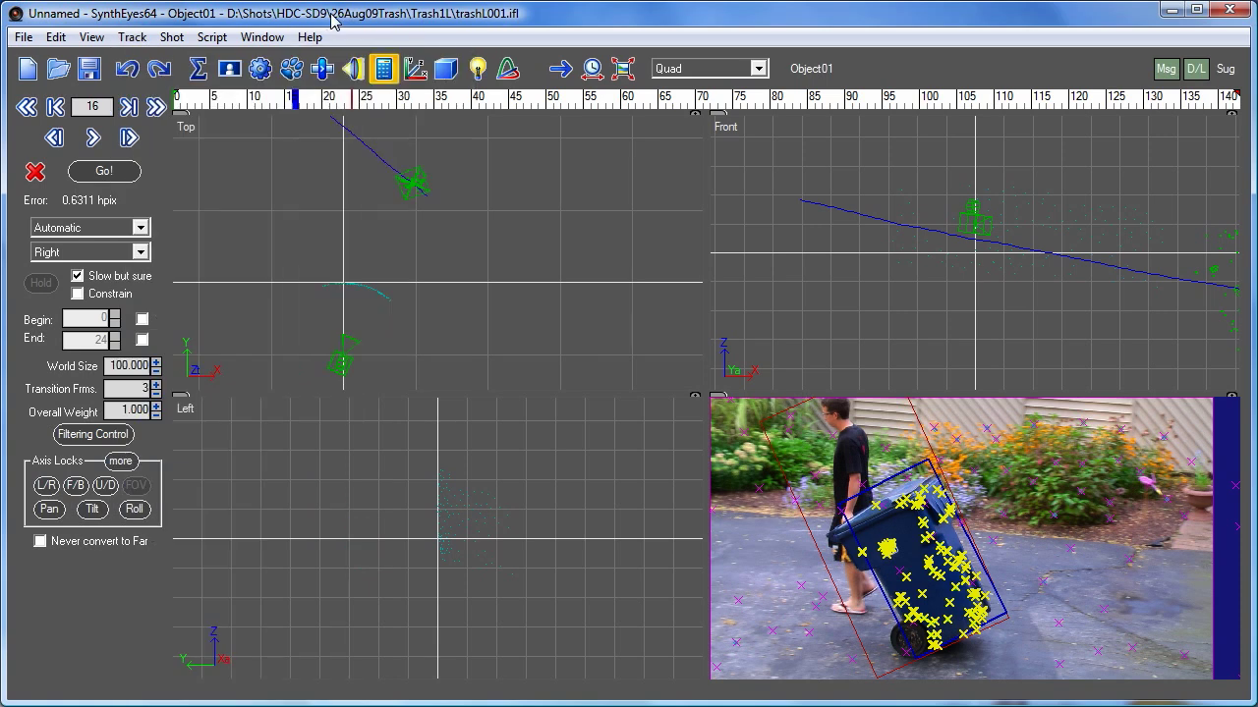
left_click(114, 181)
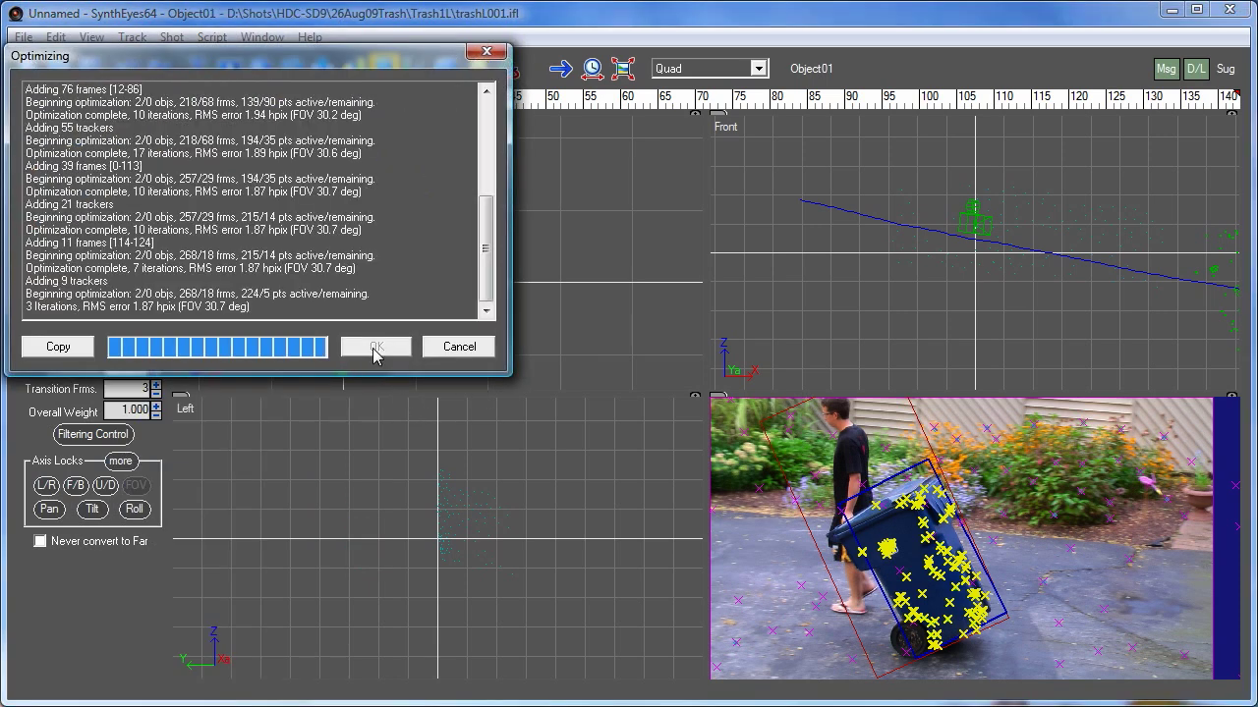
left_click(374, 348)
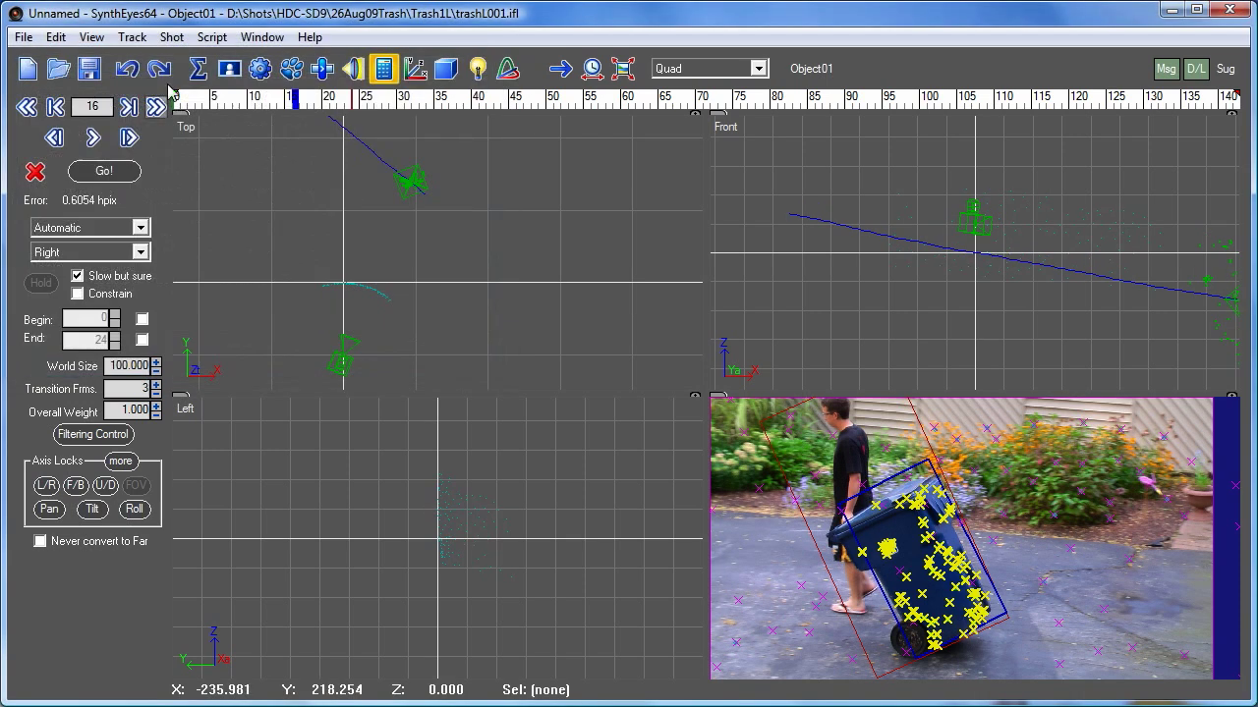
left_click(131, 36)
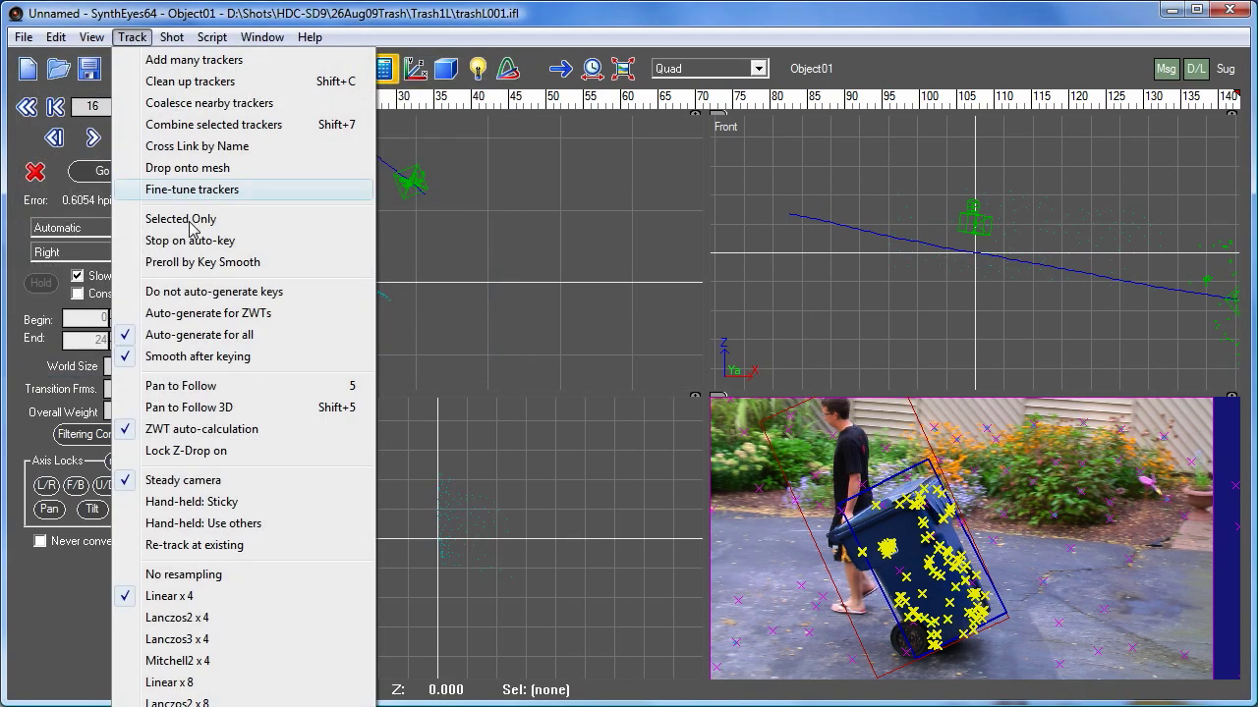
- Fix the bad trackers with Clean up trackers and re-solve
left_click(187, 82)
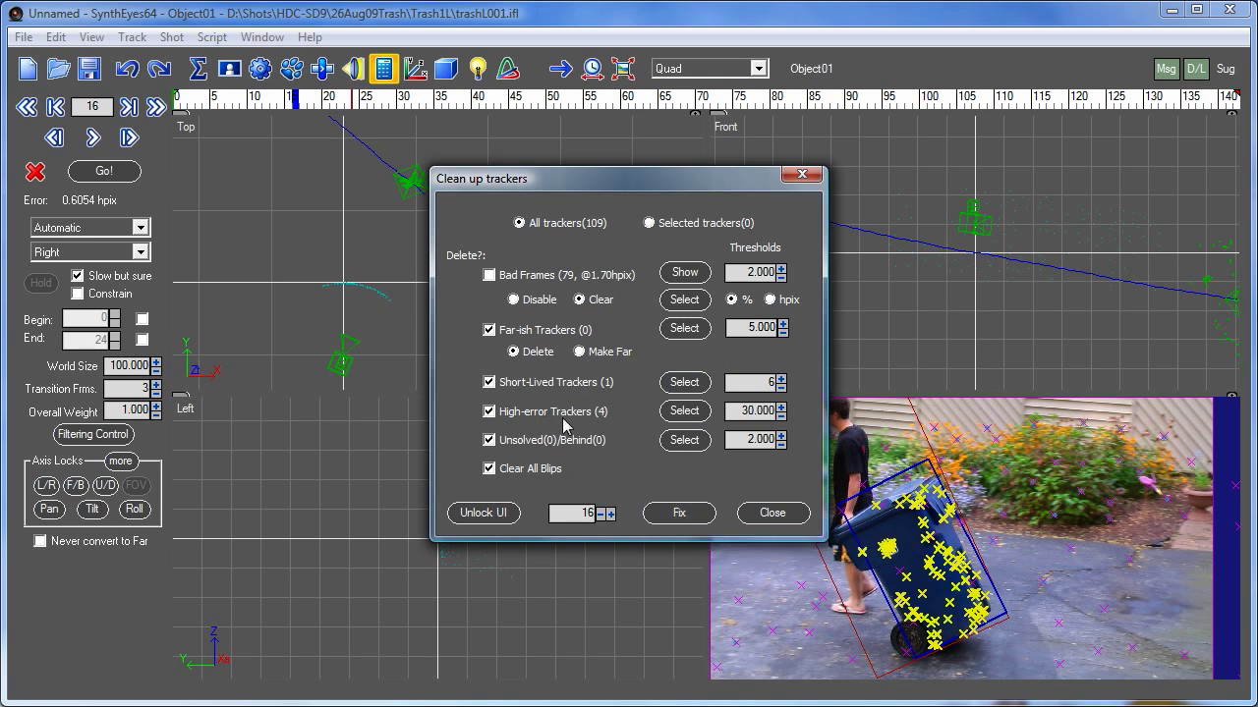
left_click(699, 528)
left_click(104, 171)
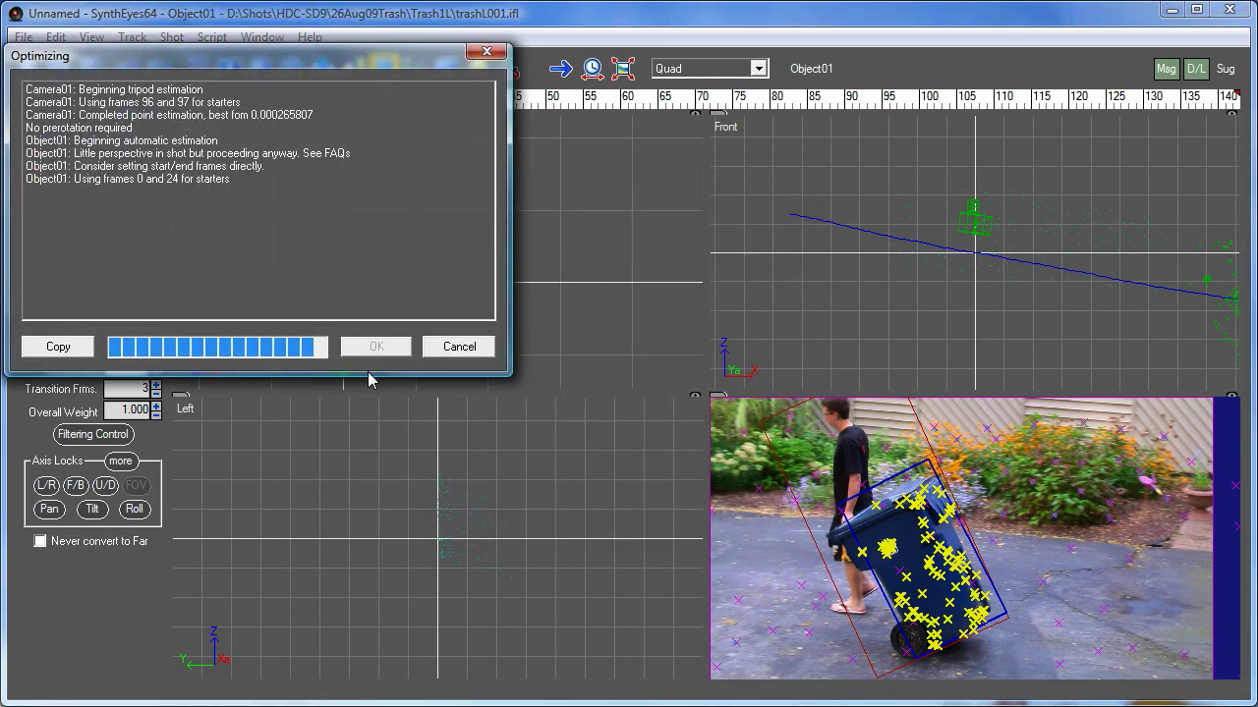
left_click(373, 346)
- Coalesce the 19 nearby trackers and solve again, reaching a 0.4970 hpix error
left_click(132, 36)
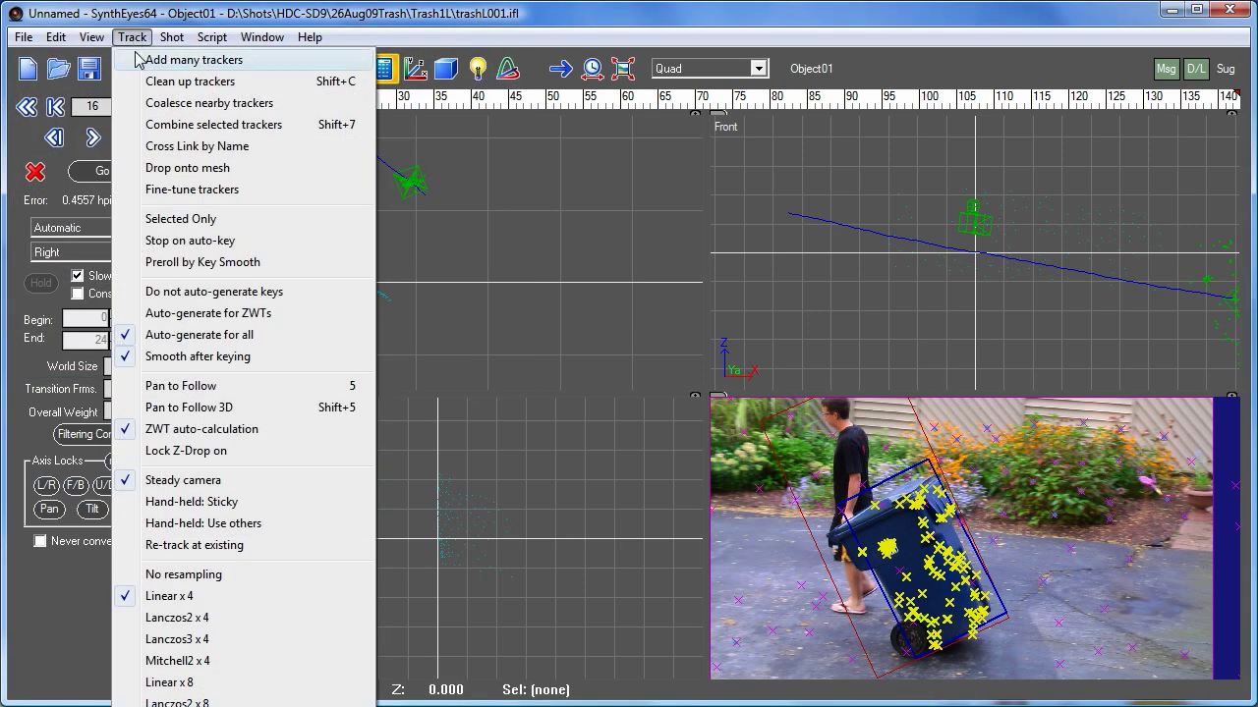
left_click(173, 104)
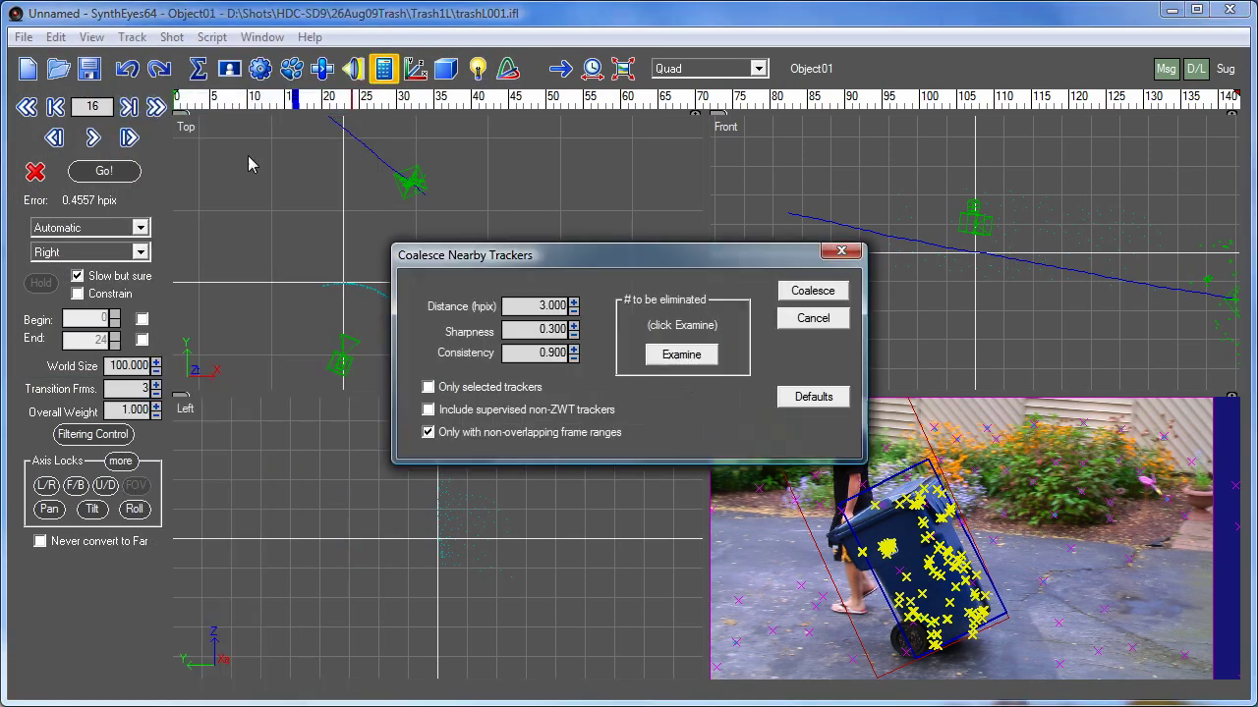
left_click(695, 361)
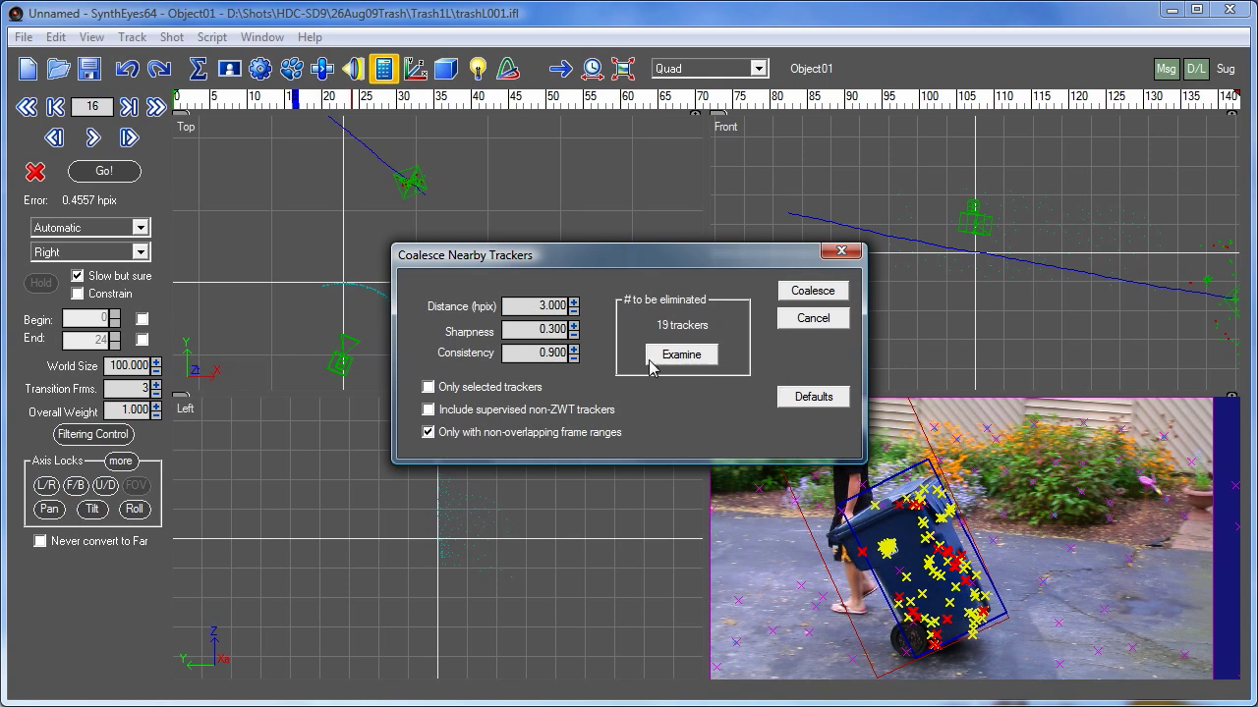
left_click(797, 294)
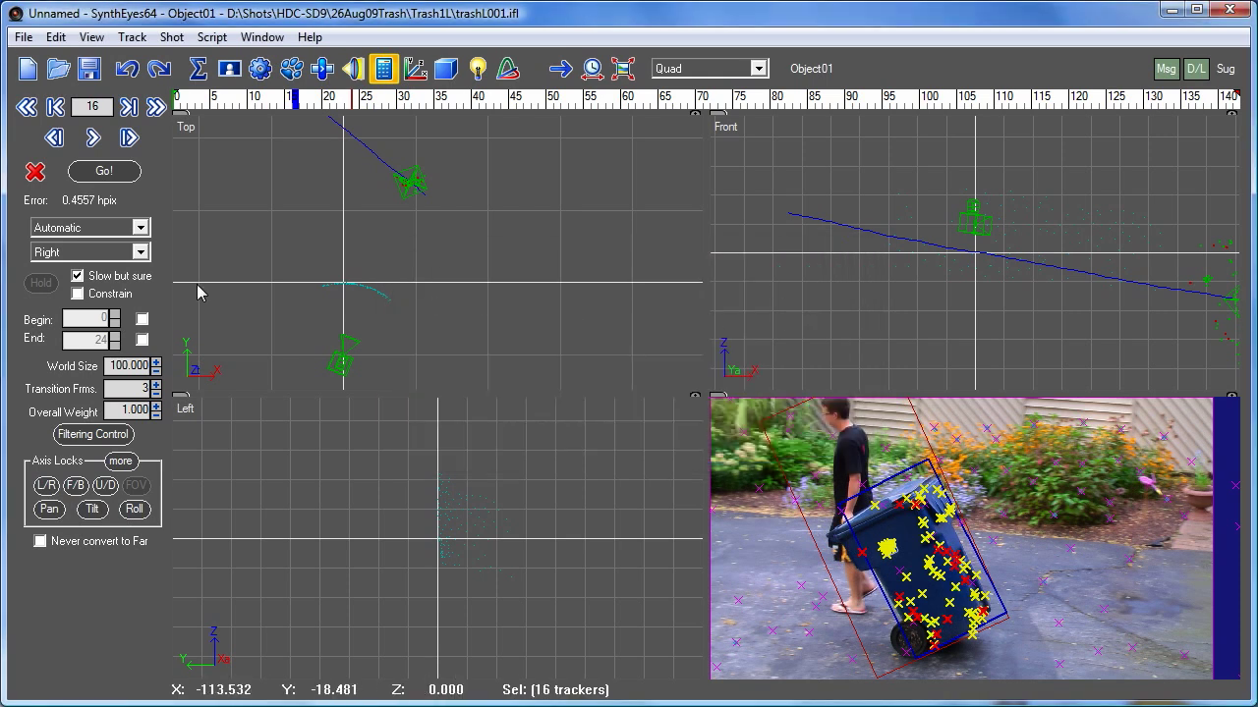
left_click(104, 171)
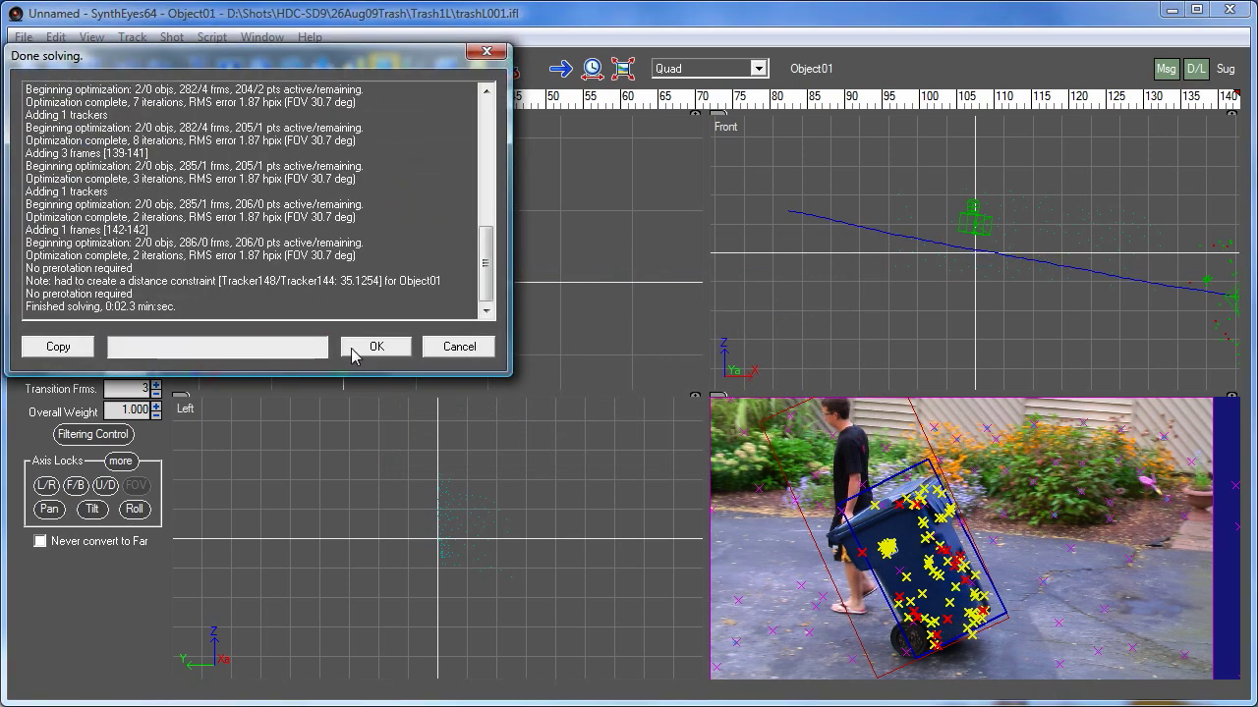
left_click(355, 347)
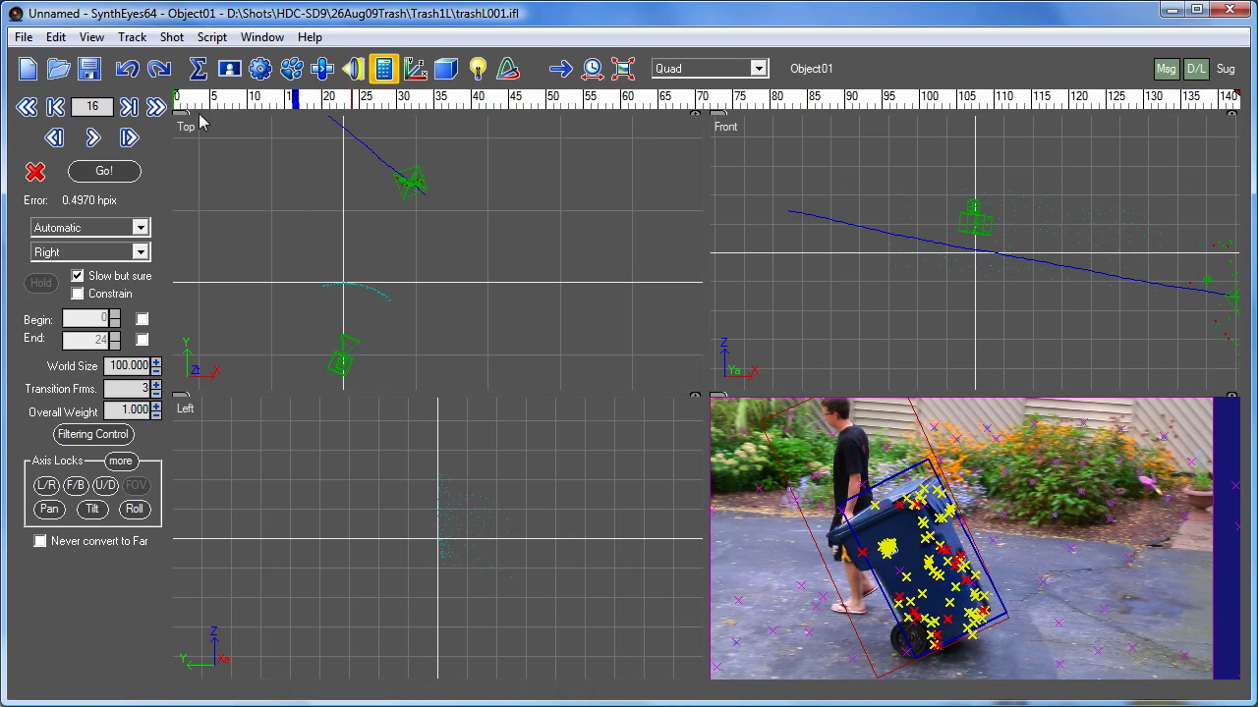
- Pan the Top view down-right and save the scene as movingtrash1
middle_click_drag(281, 183, 338, 268)
left_click_drag(203, 102, 234, 226)
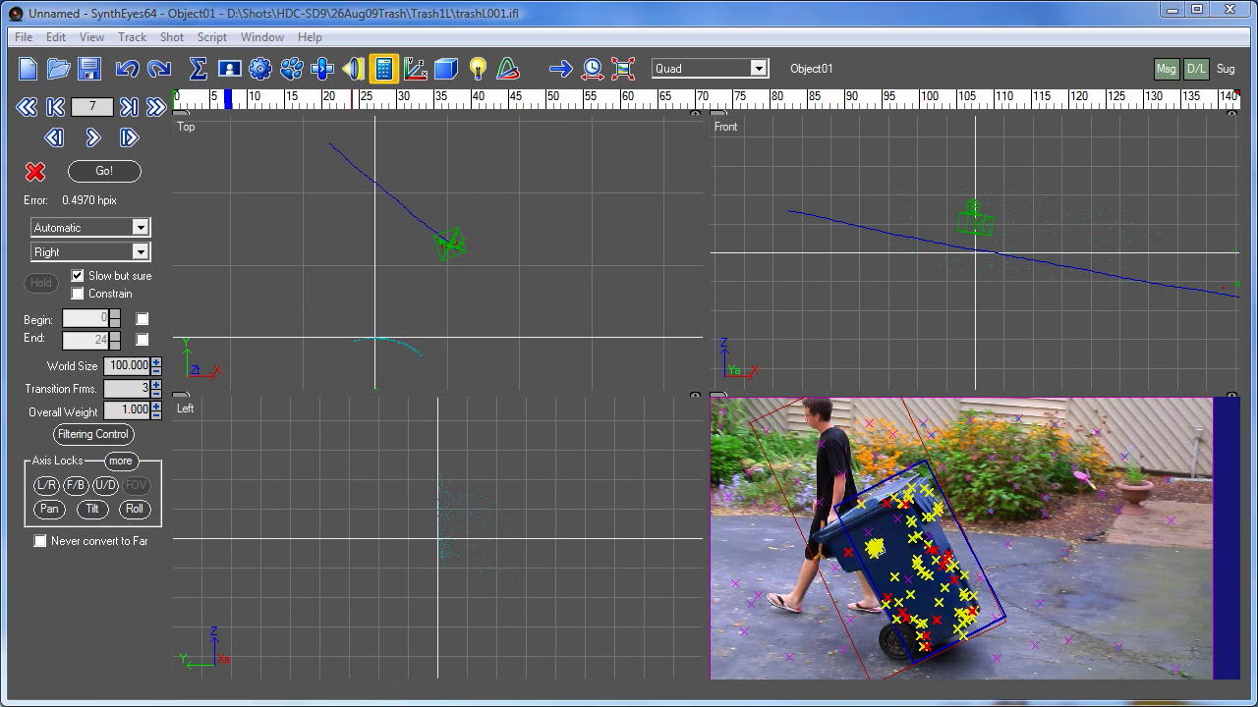
key("Return")
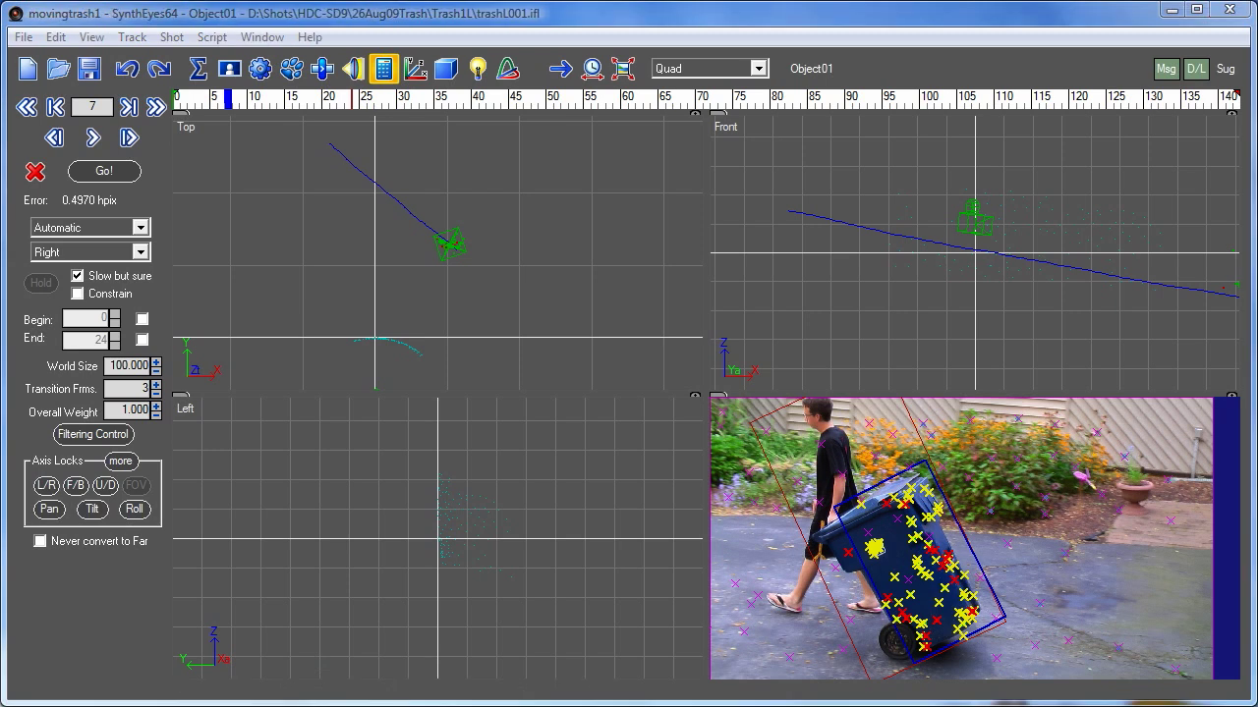
- Pan and zoom the Left and Top views so both camera positions are framed
middle_click_drag(561, 527, 487, 536)
scroll(642, 514, "down", 2)
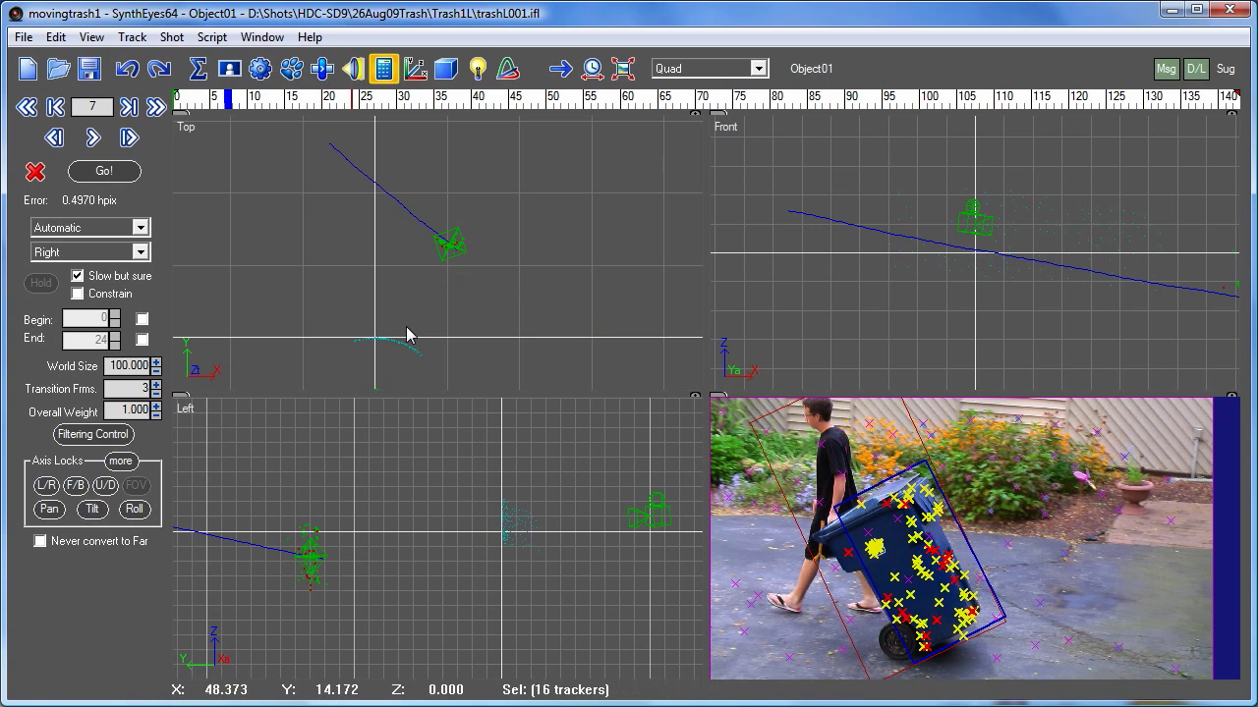
middle_click_drag(402, 331, 401, 255)
scroll(393, 237, "down", 1)
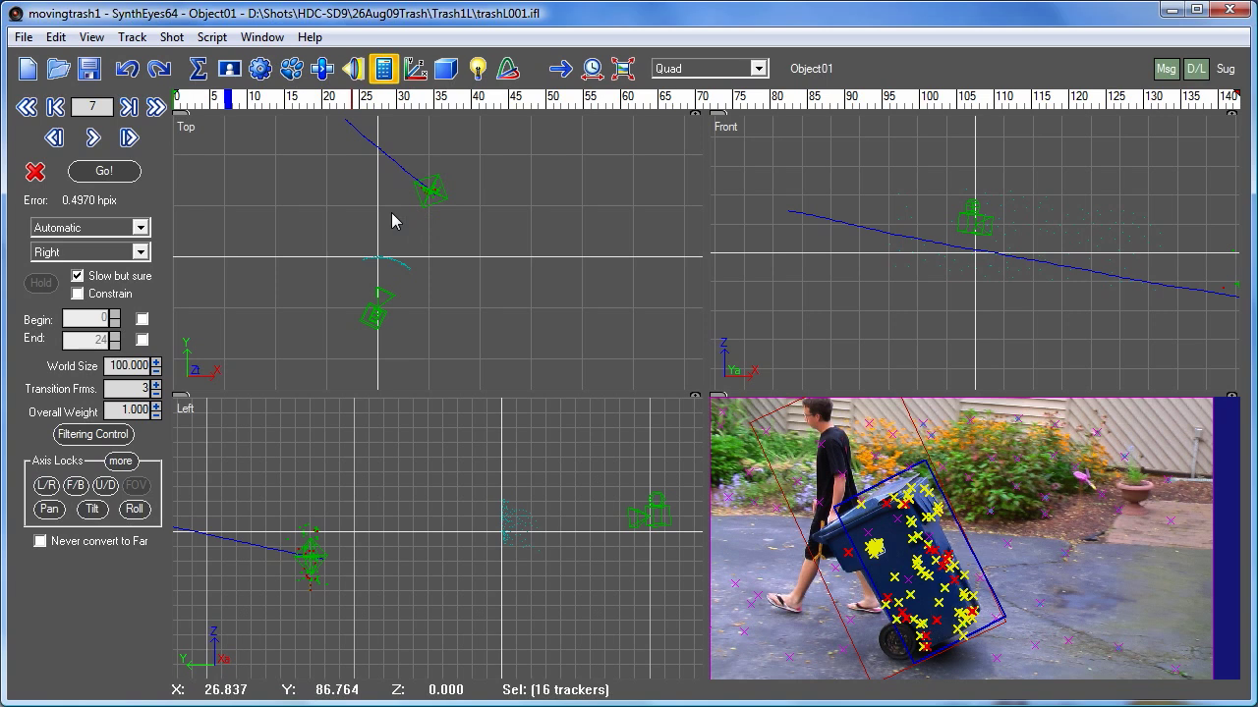
middle_click_drag(393, 210, 441, 246)
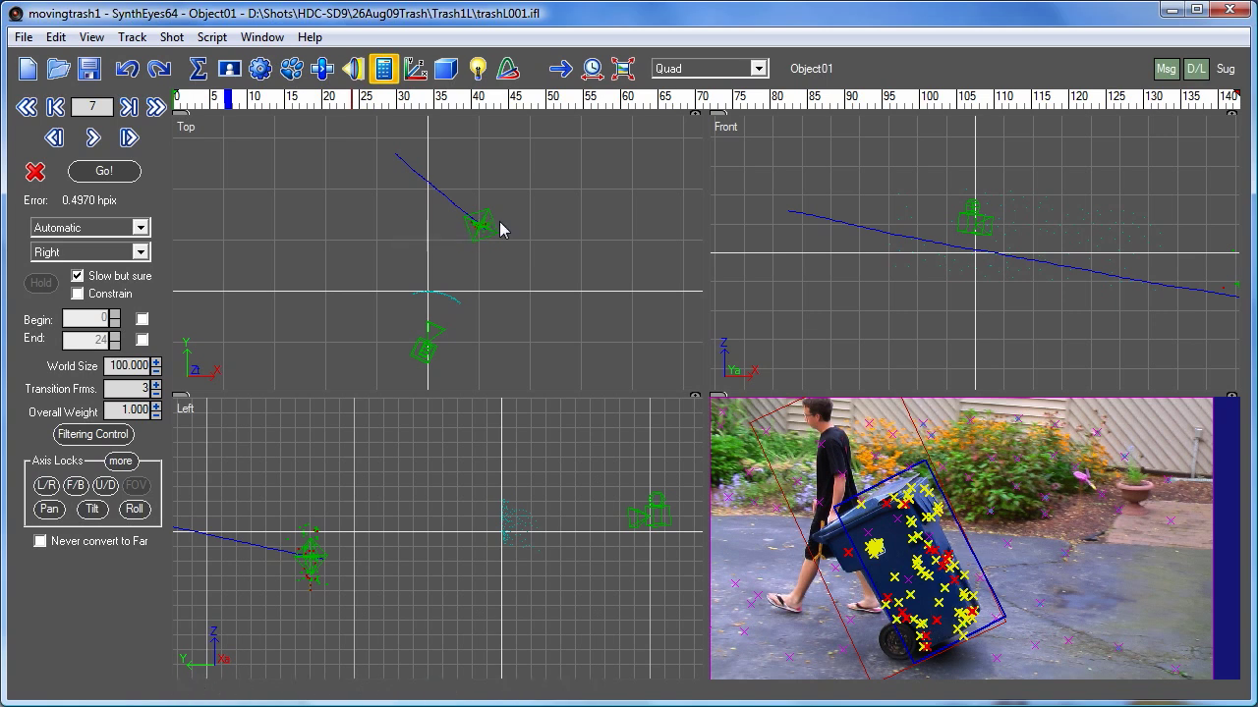
- Switch to a single perspective view locked to the shot camera
left_click(674, 70)
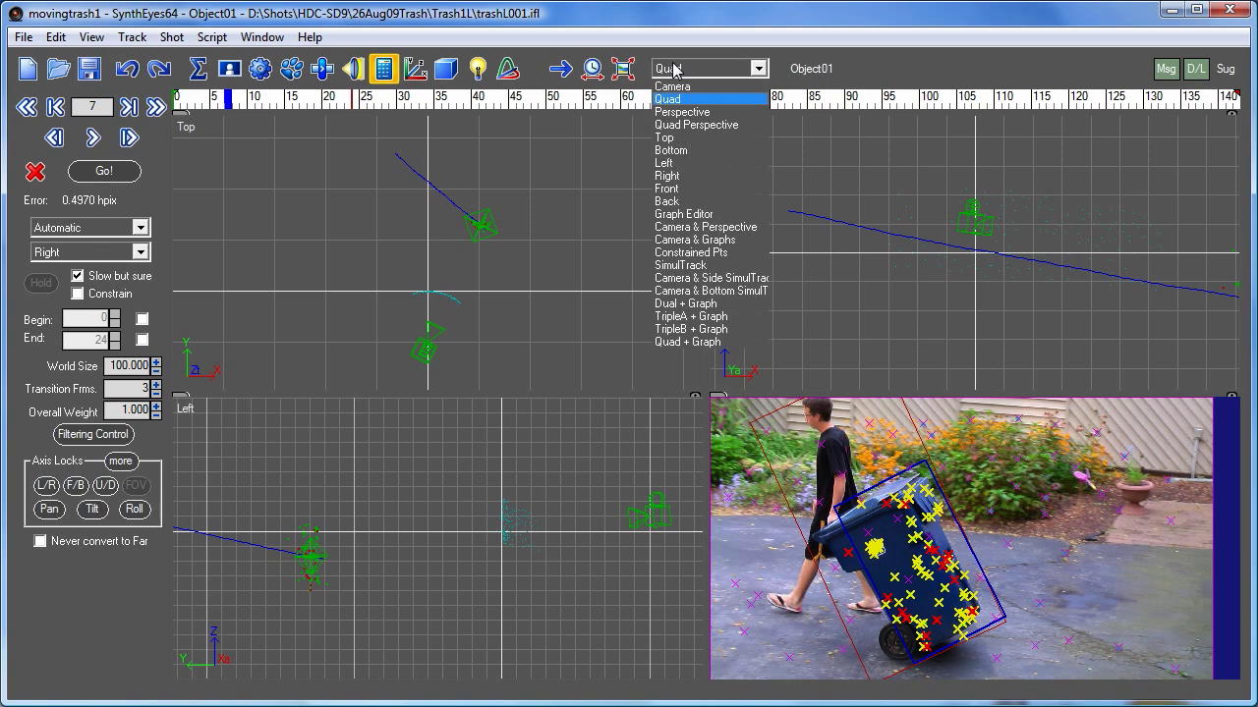
left_click(670, 86)
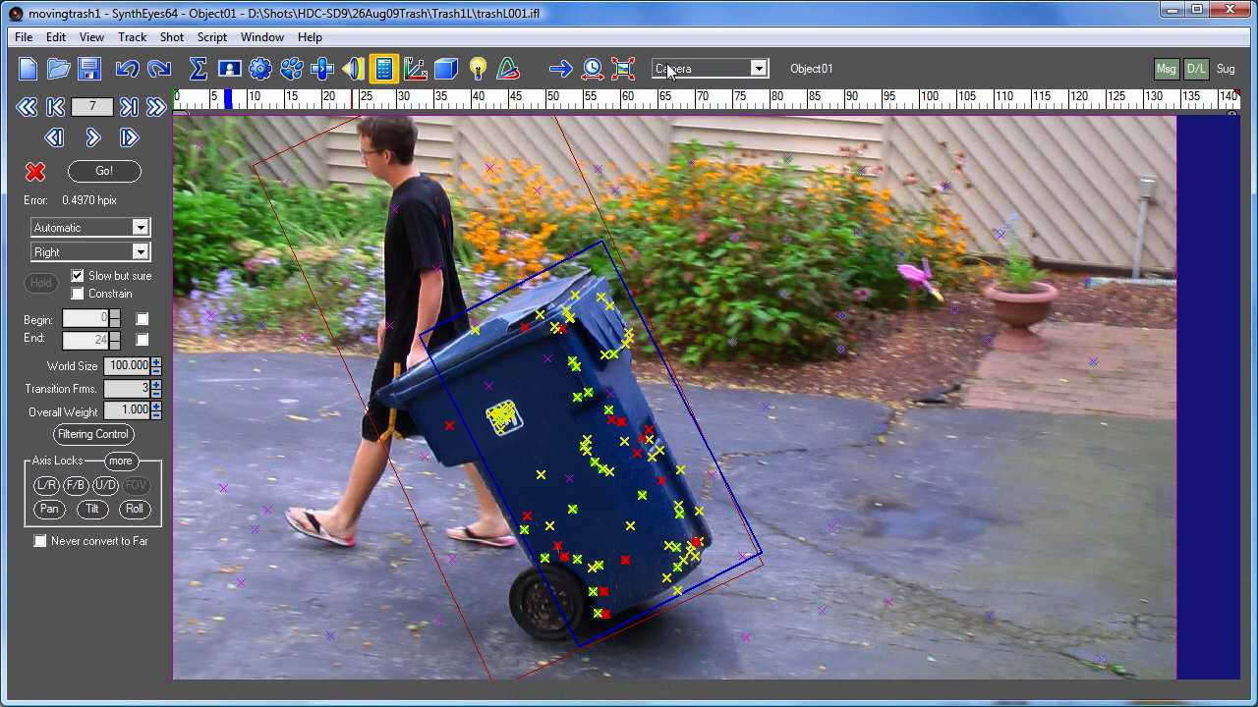
left_click(674, 69)
left_click(676, 114)
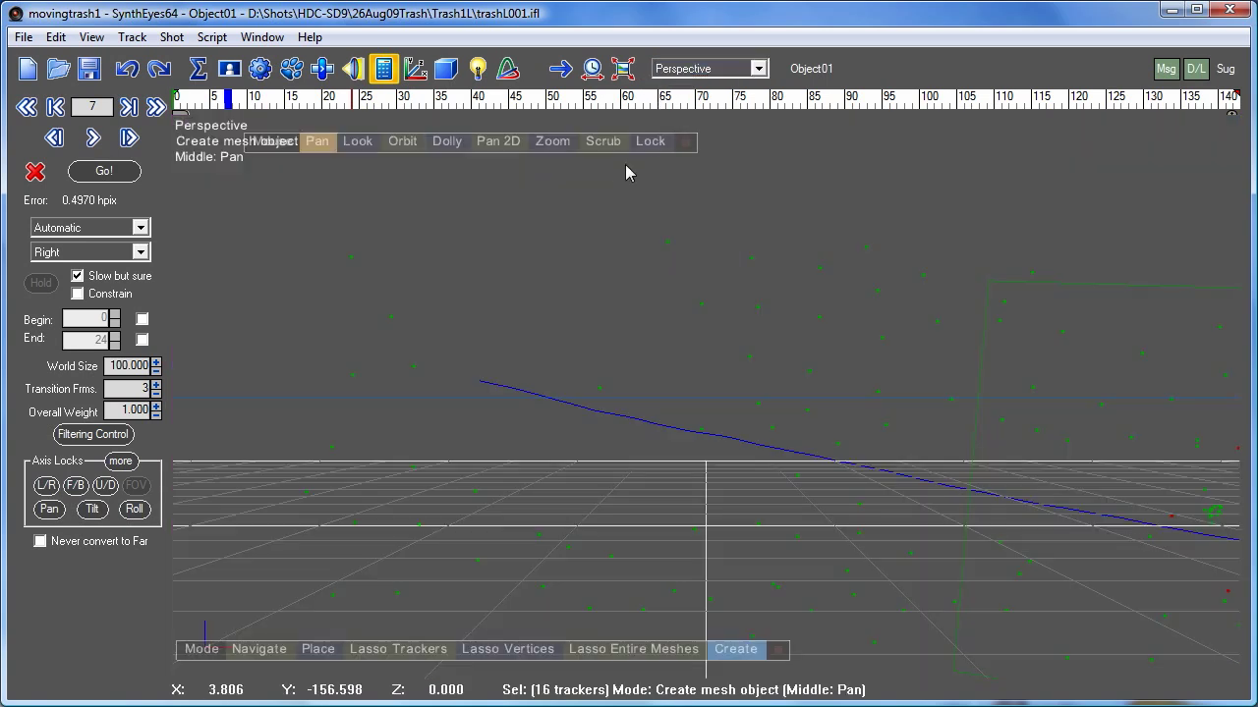
left_click(648, 141)
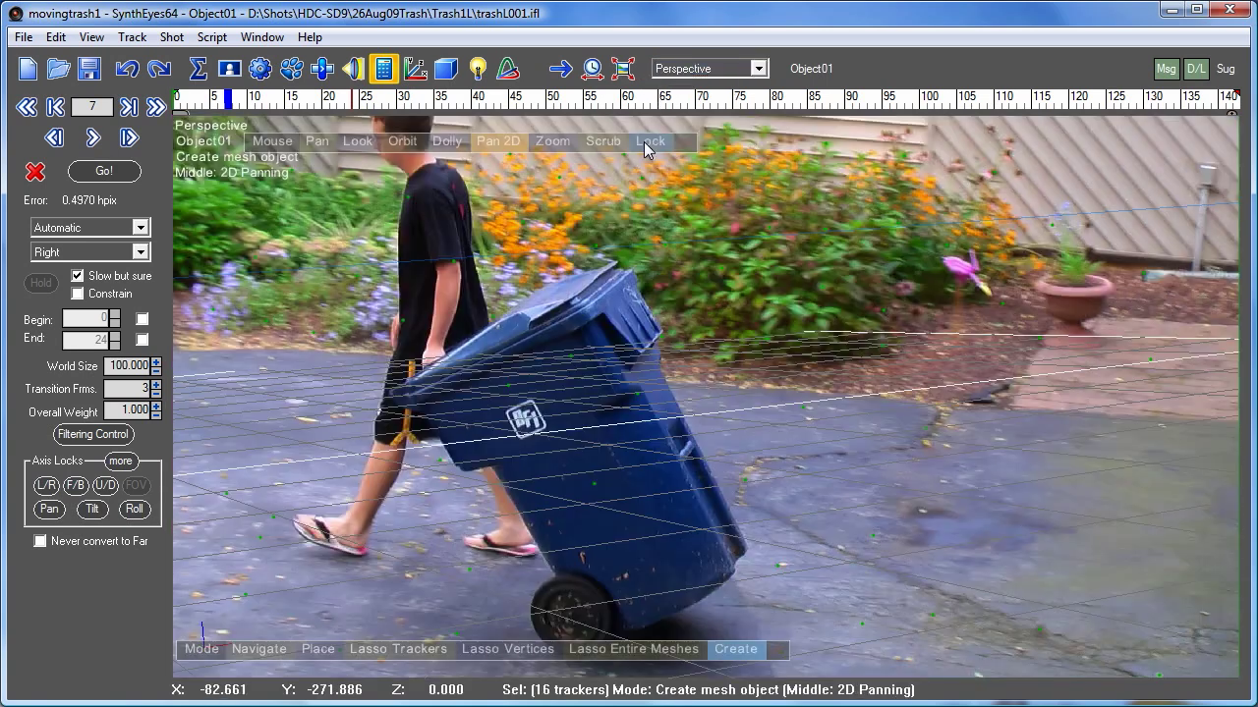
- Raise the perspective view's far clip distance to 10000 in its view settings
right_click(500, 217)
mouse_move(659, 323)
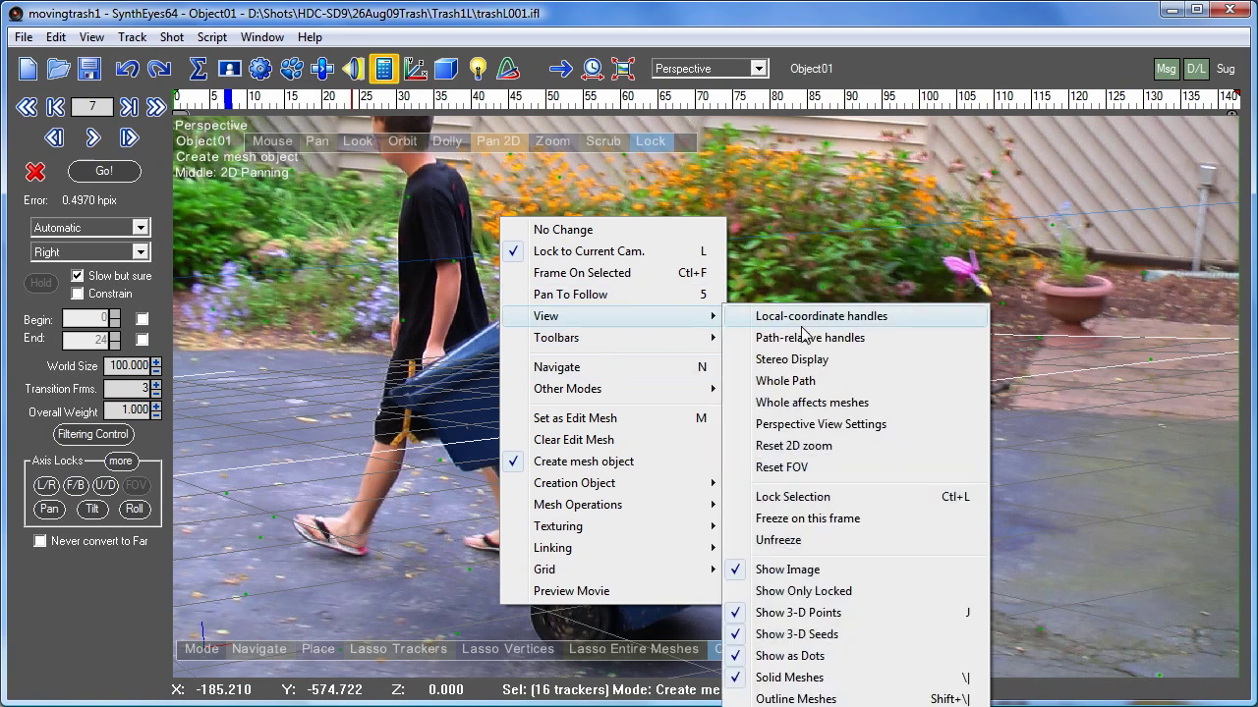
left_click(847, 424)
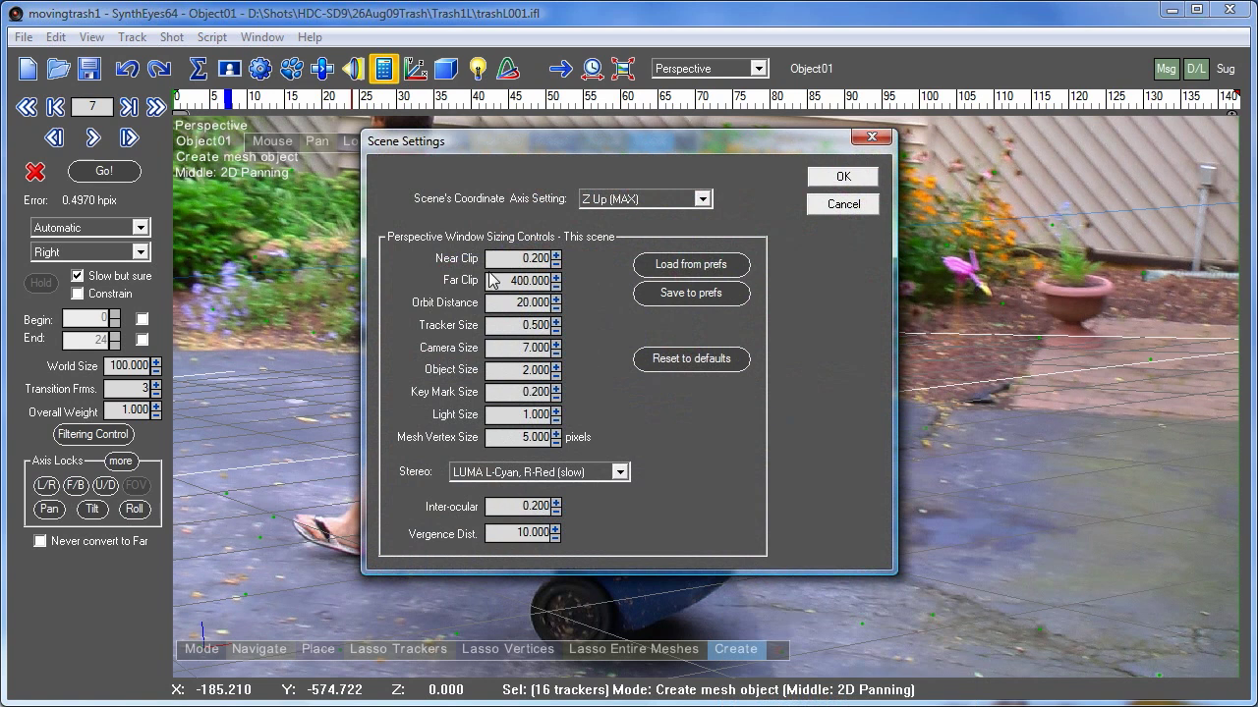
left_click_drag(499, 280, 610, 282)
type("10000")
key("Return")
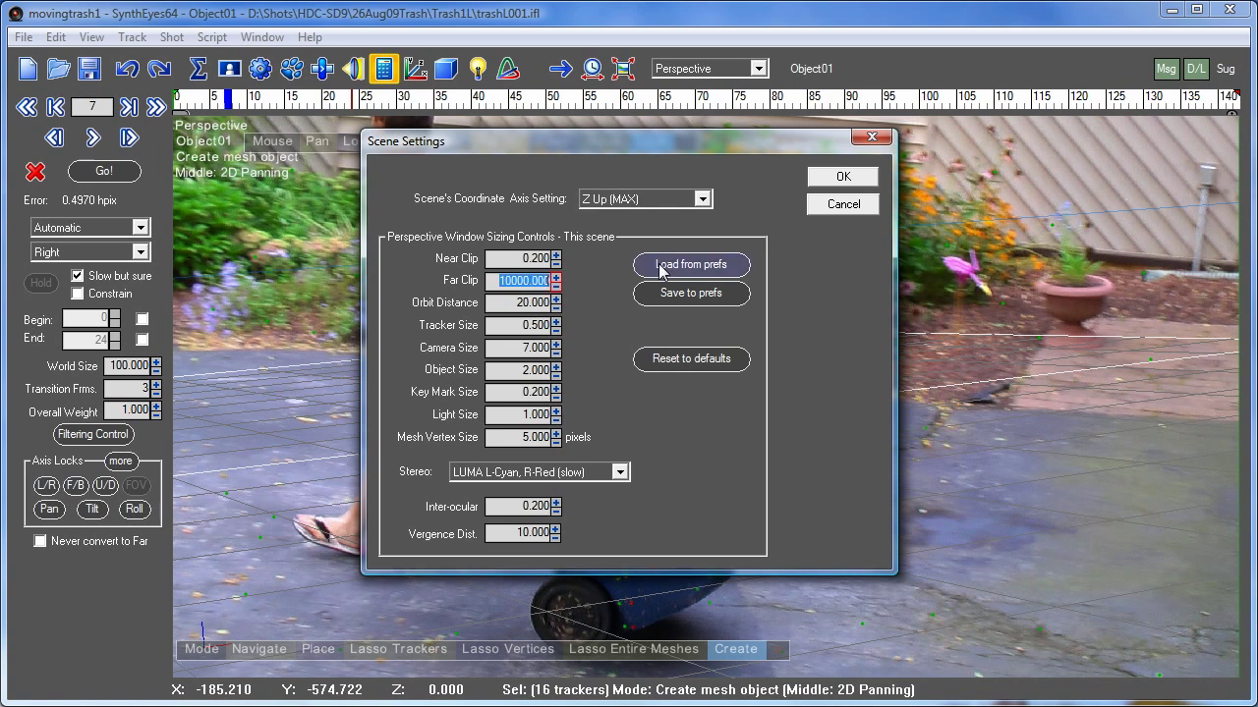
left_click(830, 179)
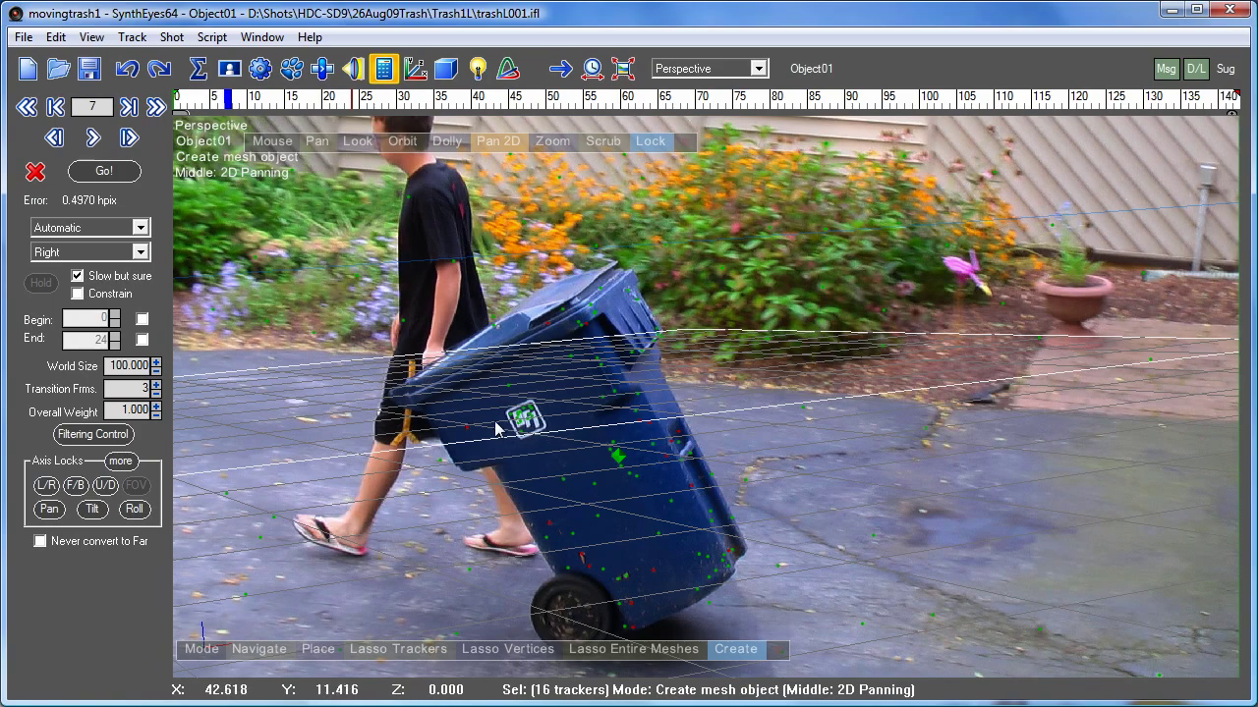
- At frame 84, zoom in and lasso-select the 40 trackers on the trash can's side
left_click_drag(434, 98, 804, 98)
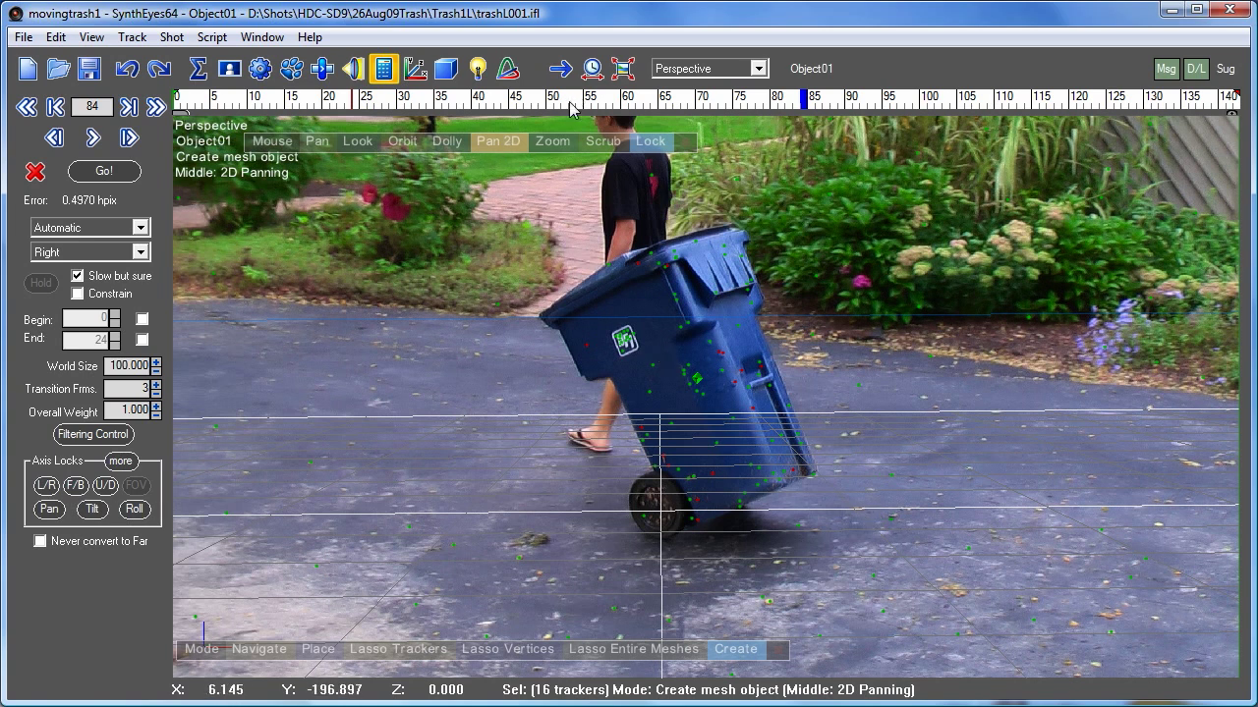
scroll(720, 288, "up", 3)
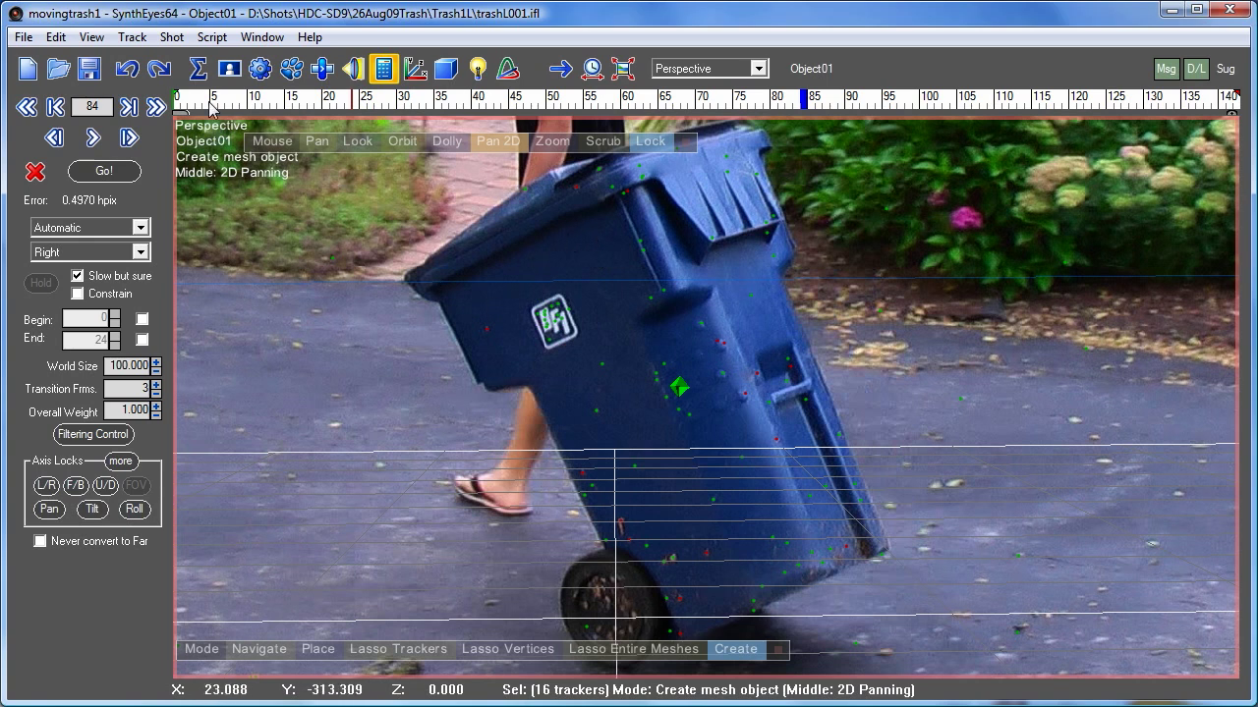
left_click(56, 36)
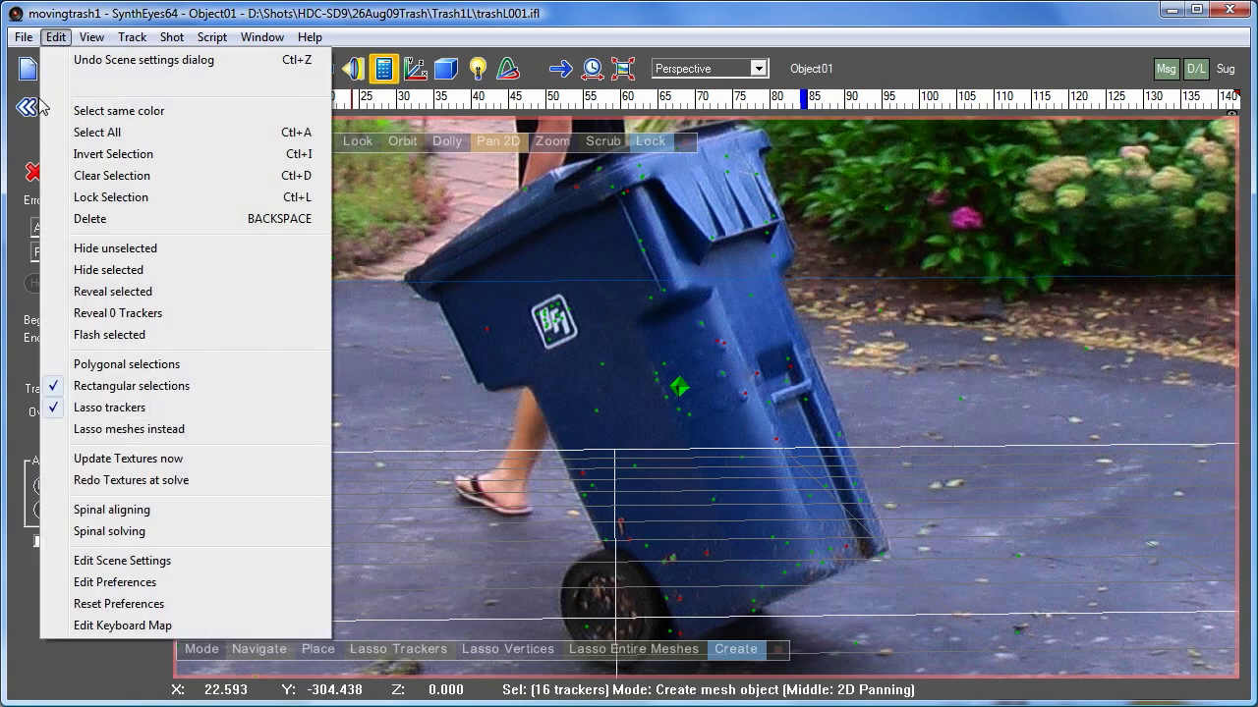
left_click(169, 369)
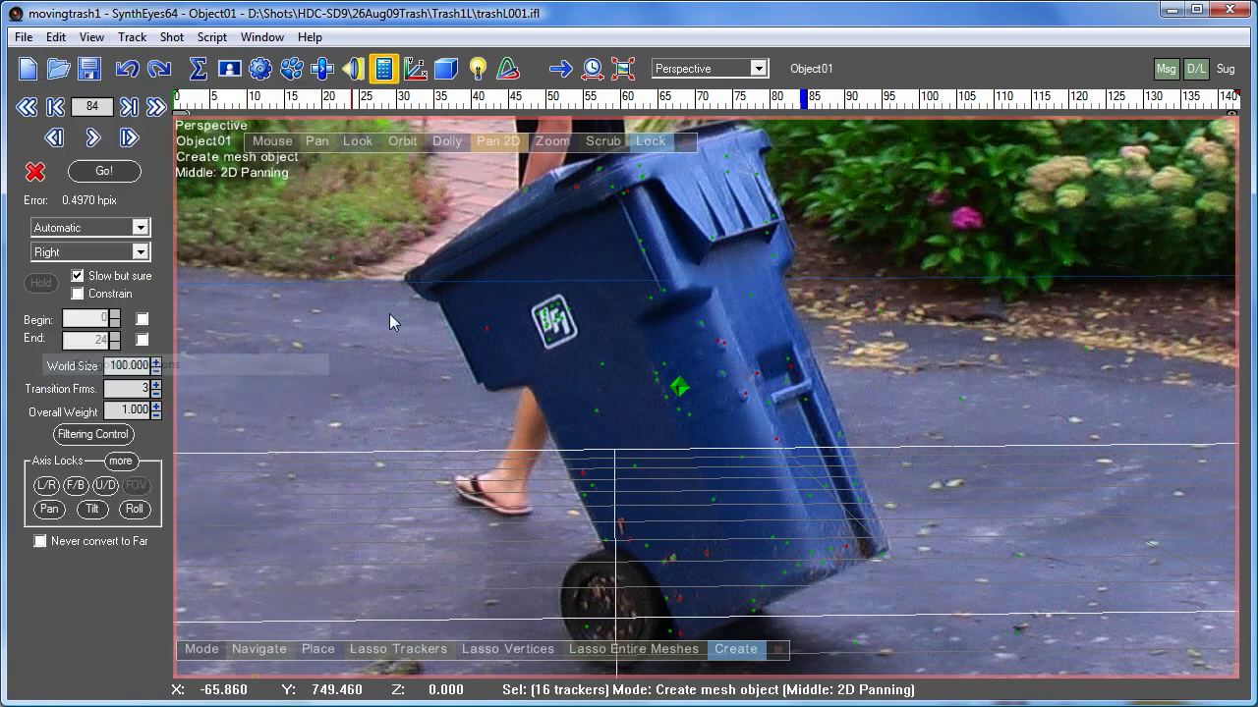
left_click(603, 235)
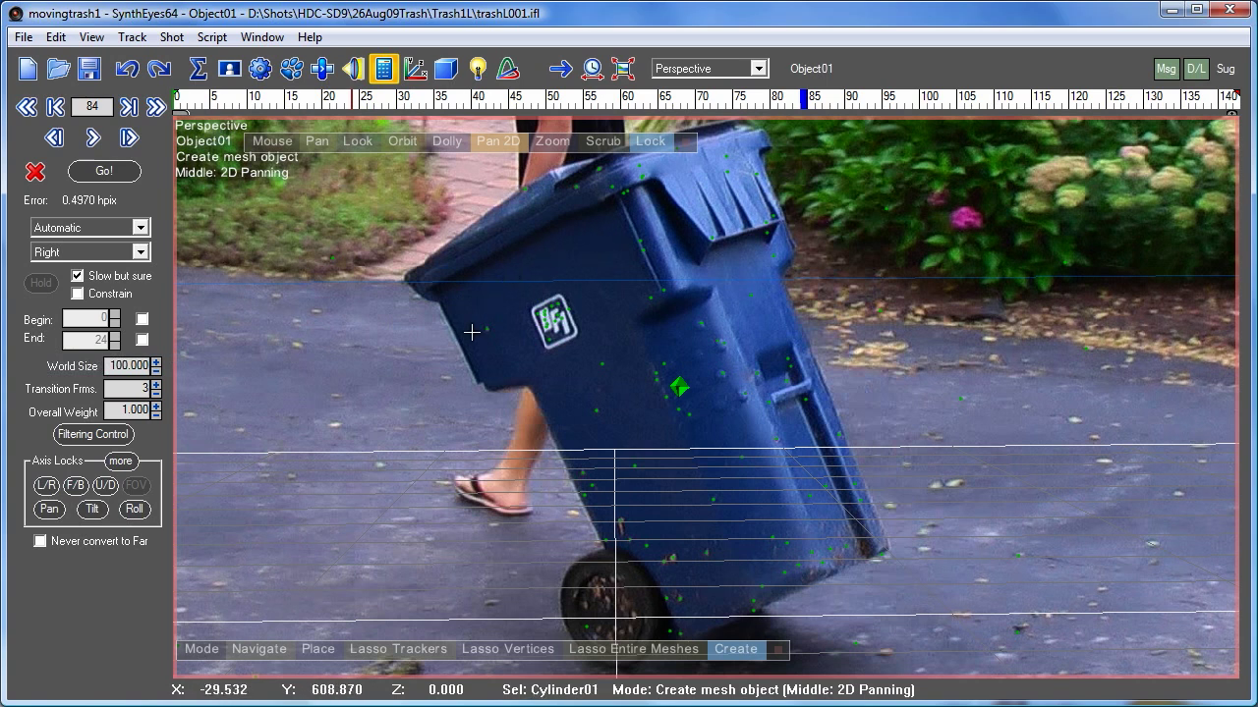
left_click(388, 649)
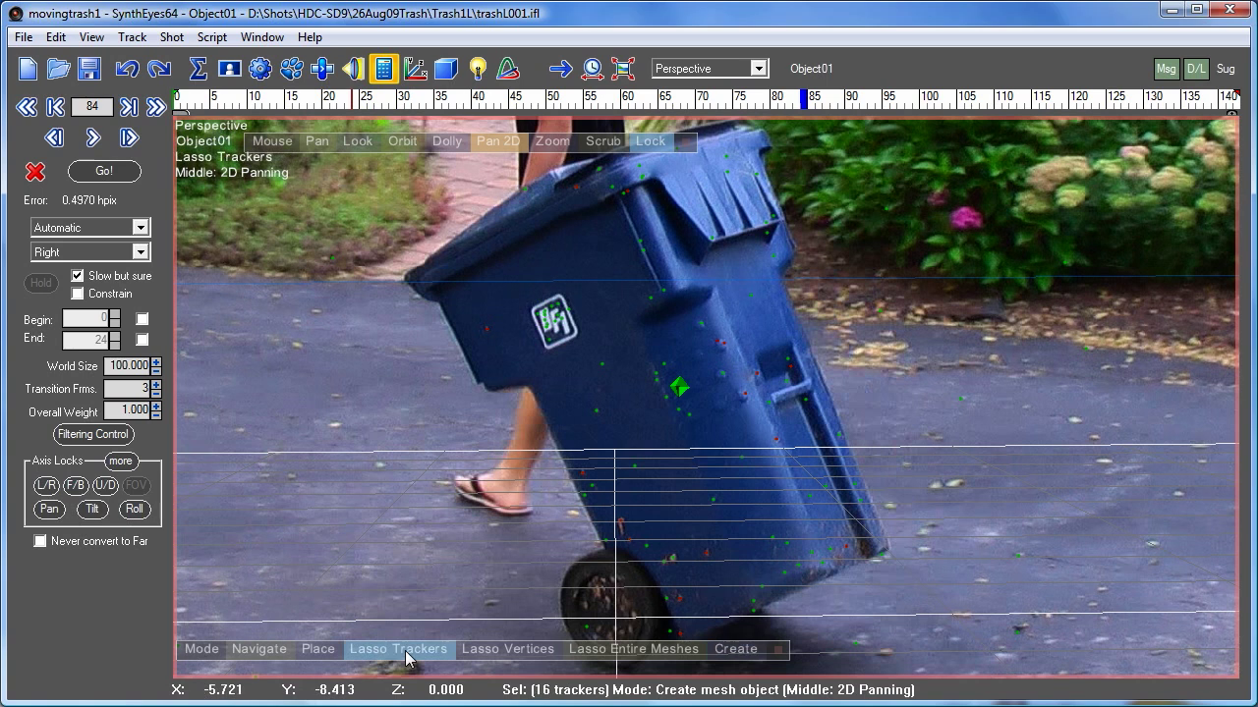
mouse_move(589, 245)
left_mouse_down()
mouse_move(476, 312)
mouse_move(470, 340)
mouse_move(602, 477)
mouse_move(634, 560)
mouse_move(691, 596)
mouse_move(735, 599)
mouse_move(767, 545)
mouse_move(760, 431)
mouse_move(739, 355)
mouse_move(643, 232)
mouse_move(587, 257)
left_mouse_up()
right_click(587, 259)
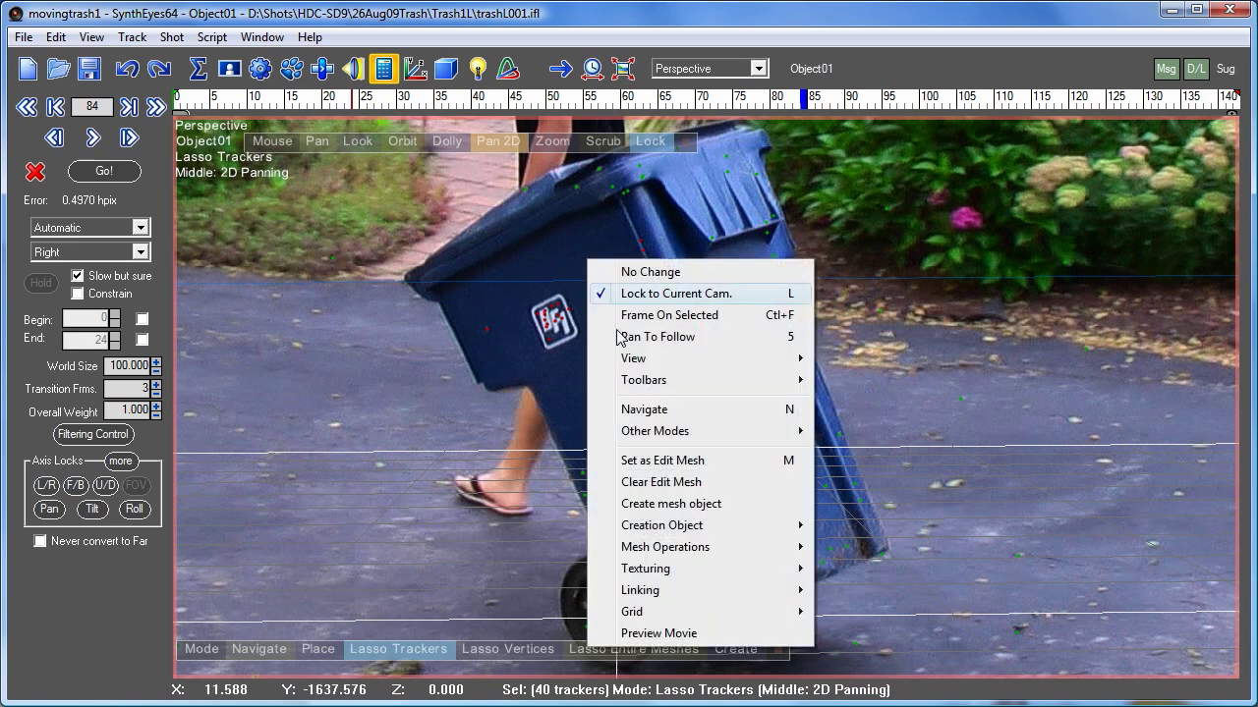
mouse_move(703, 612)
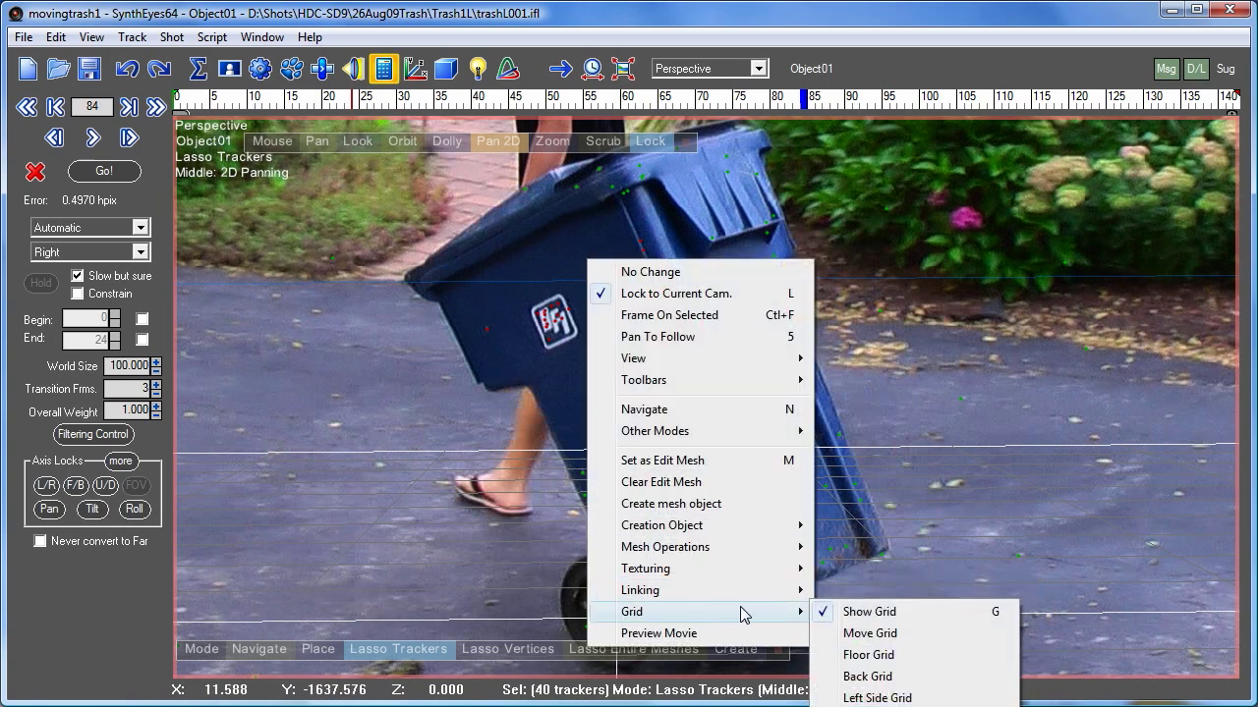
right_click(767, 128)
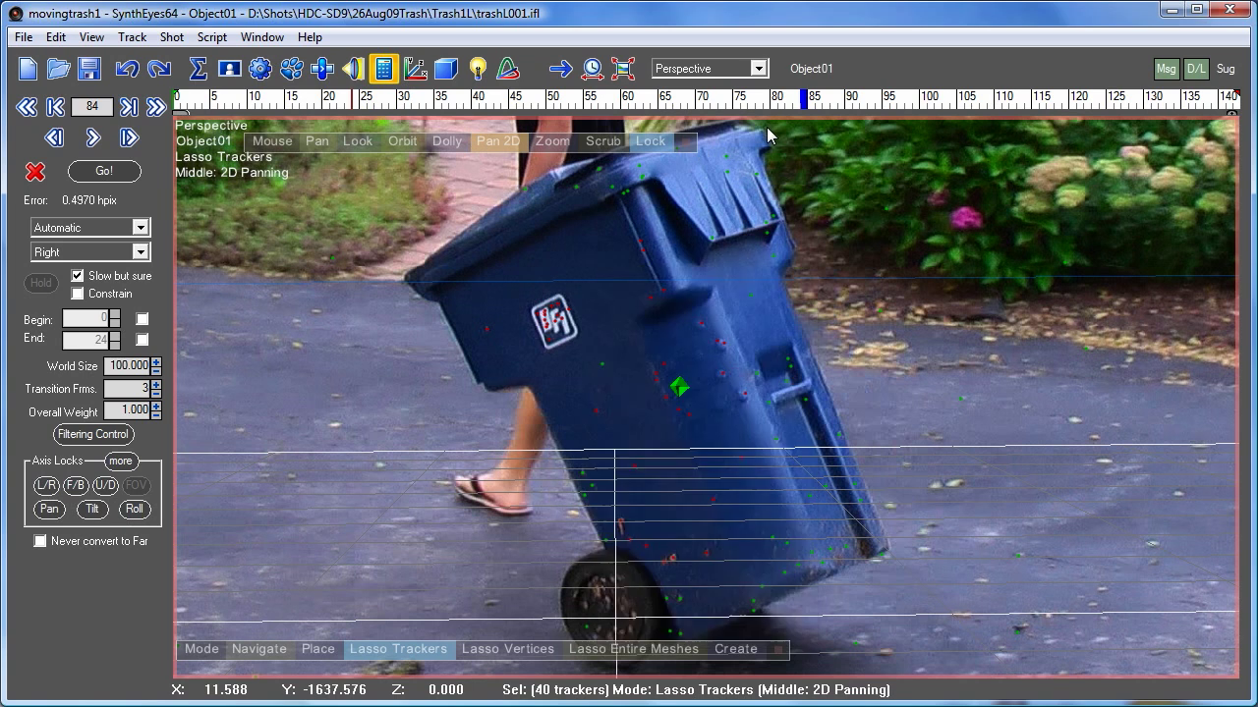
mouse_move(858, 480)
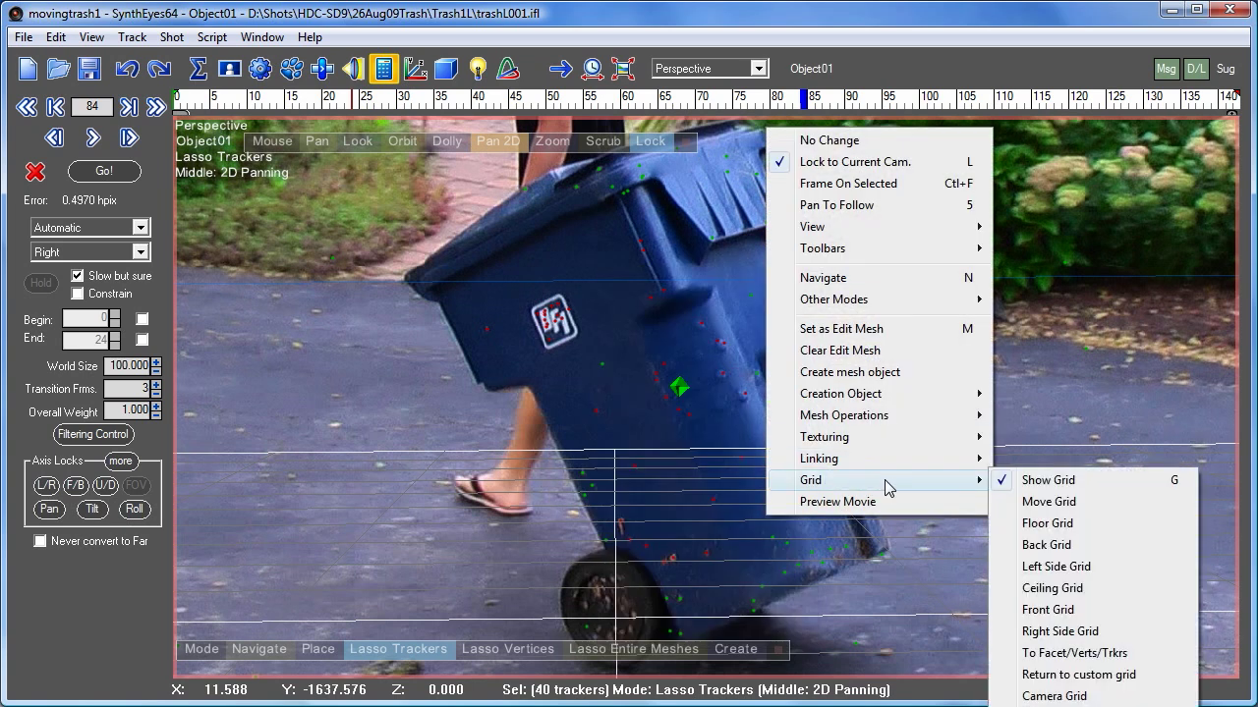
left_click(1043, 652)
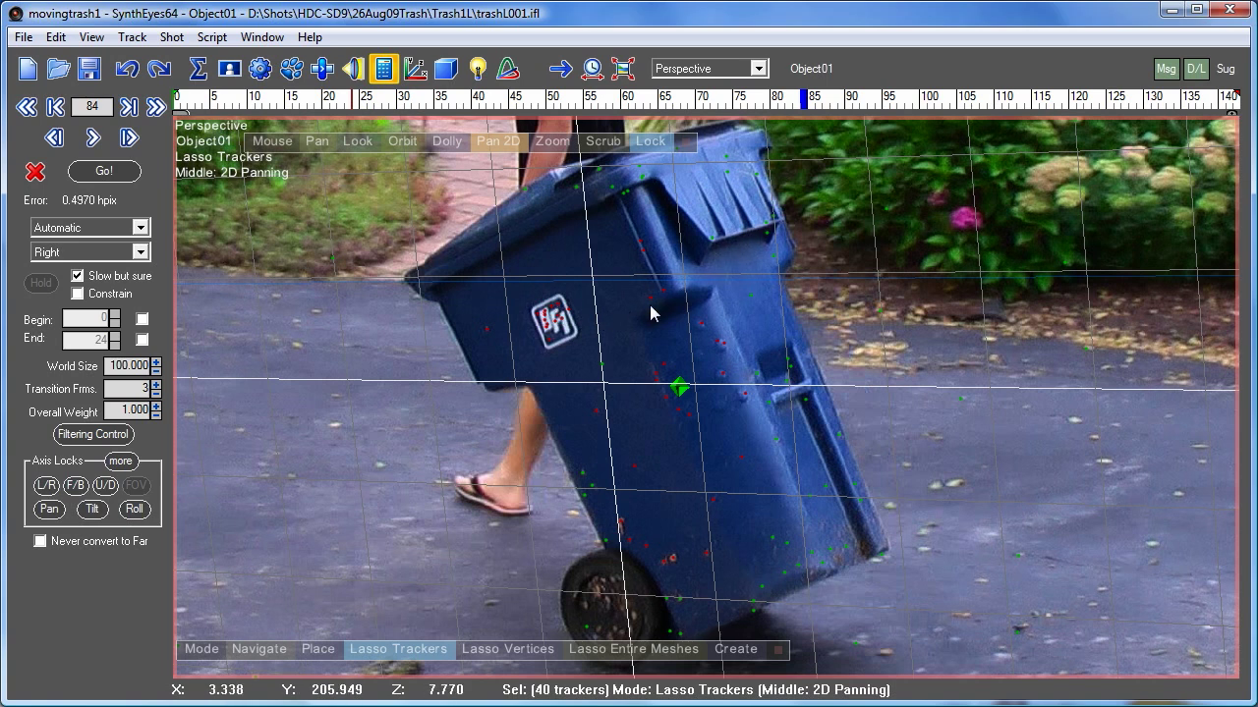
right_click(730, 151)
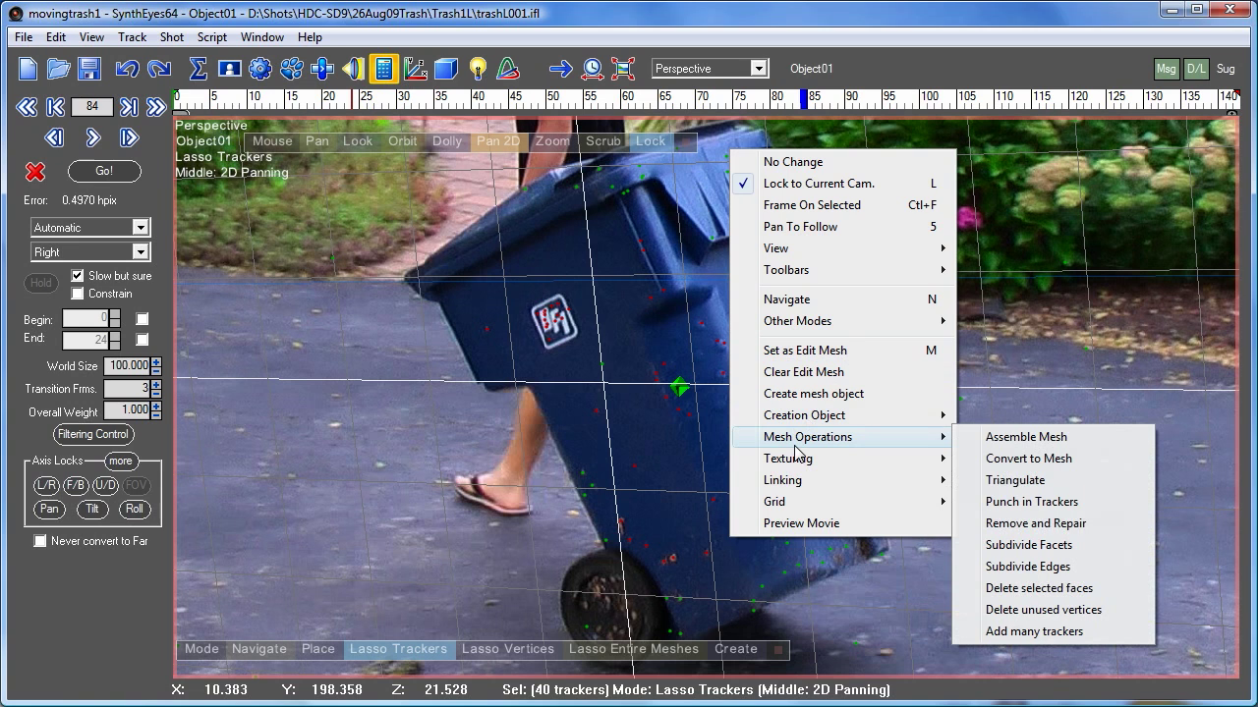
mouse_move(833, 503)
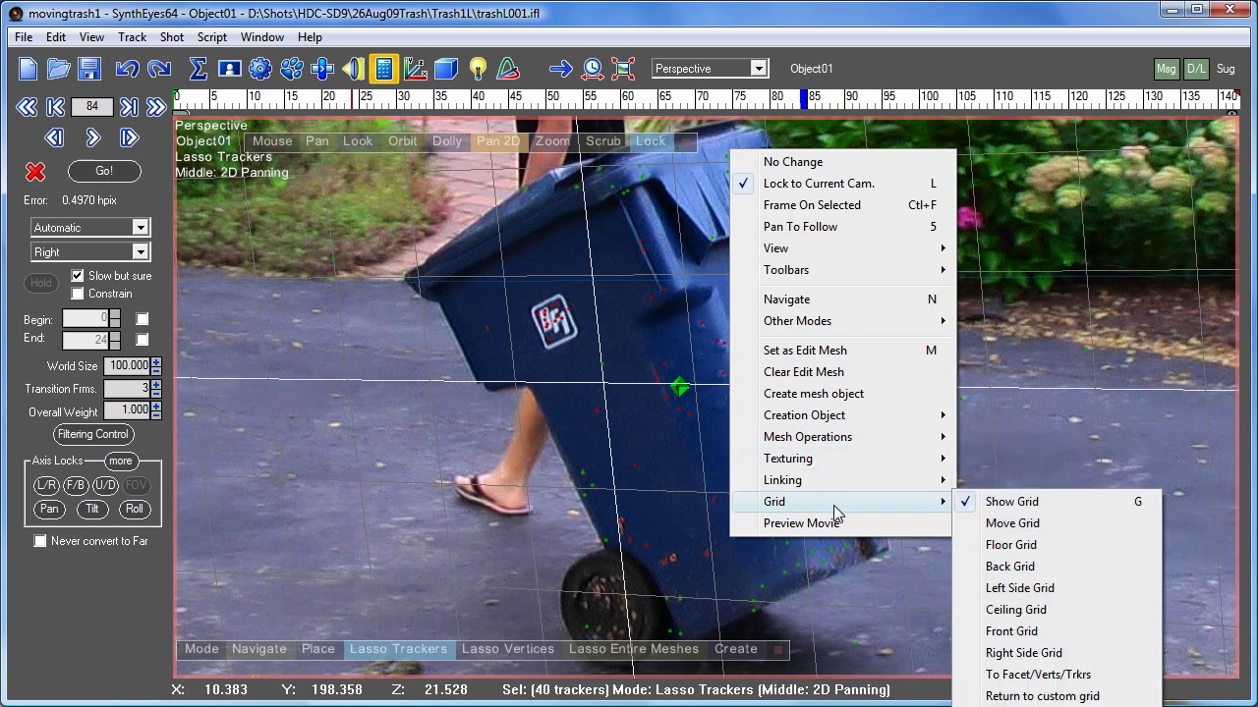
left_click(1000, 547)
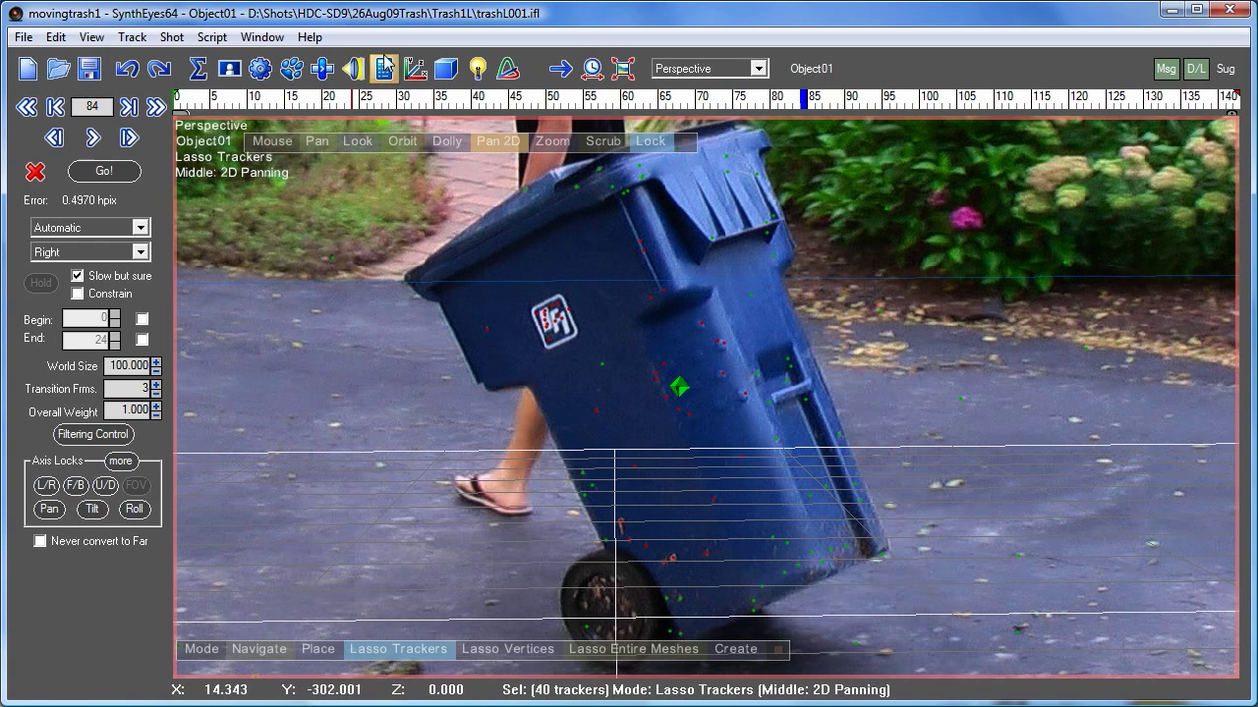
- Use Tracker195 as origin, Tracker134 as axis, Tracker138 as XY plane, then re-solve the object
left_click(415, 68)
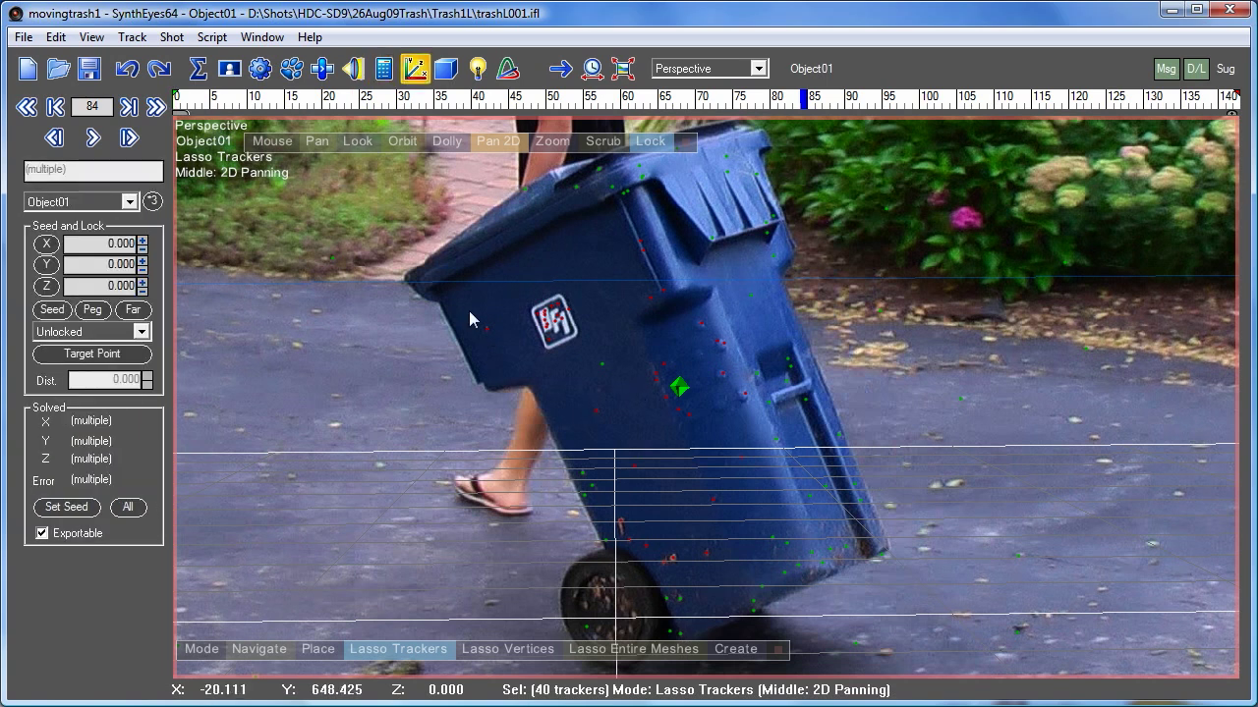
left_click(153, 203)
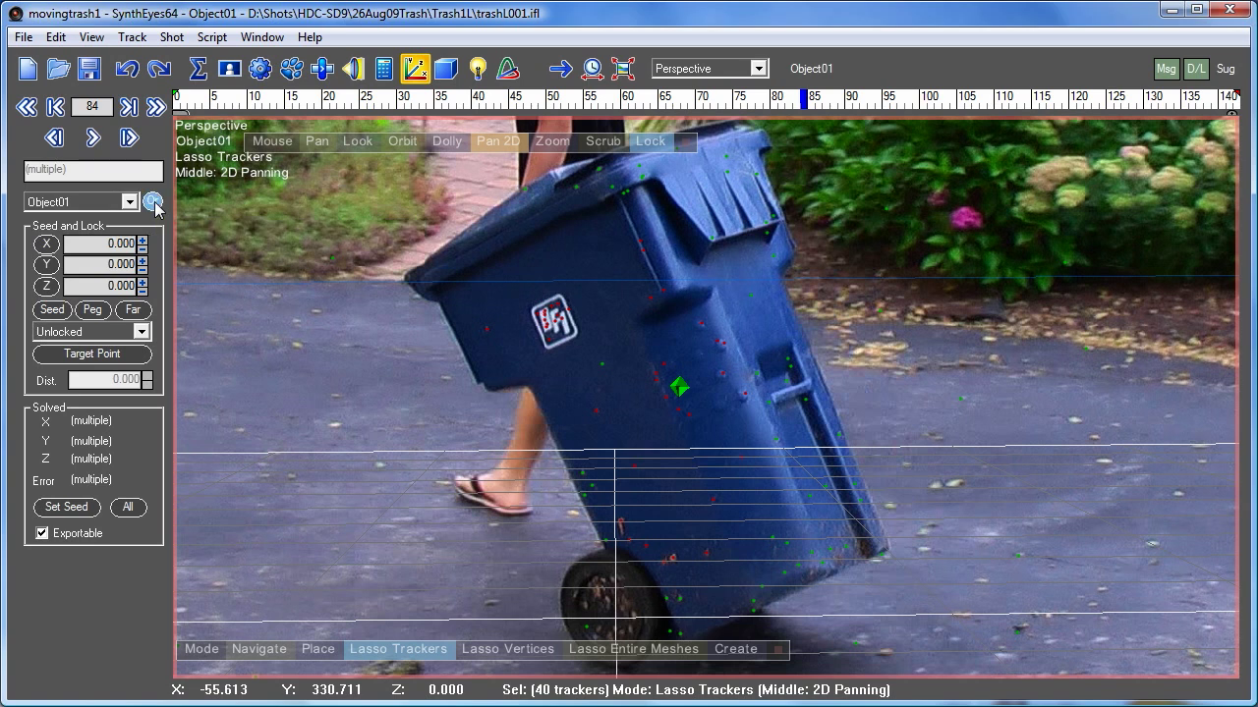
left_click(486, 329)
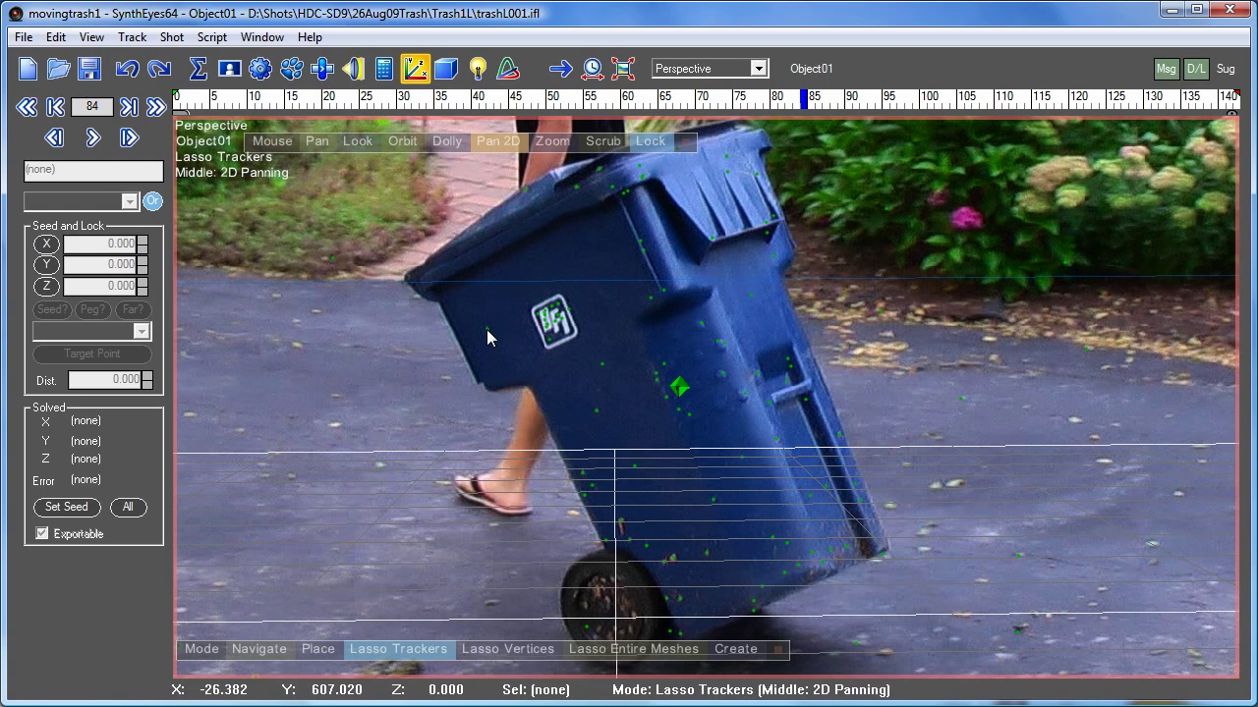
left_click(487, 329)
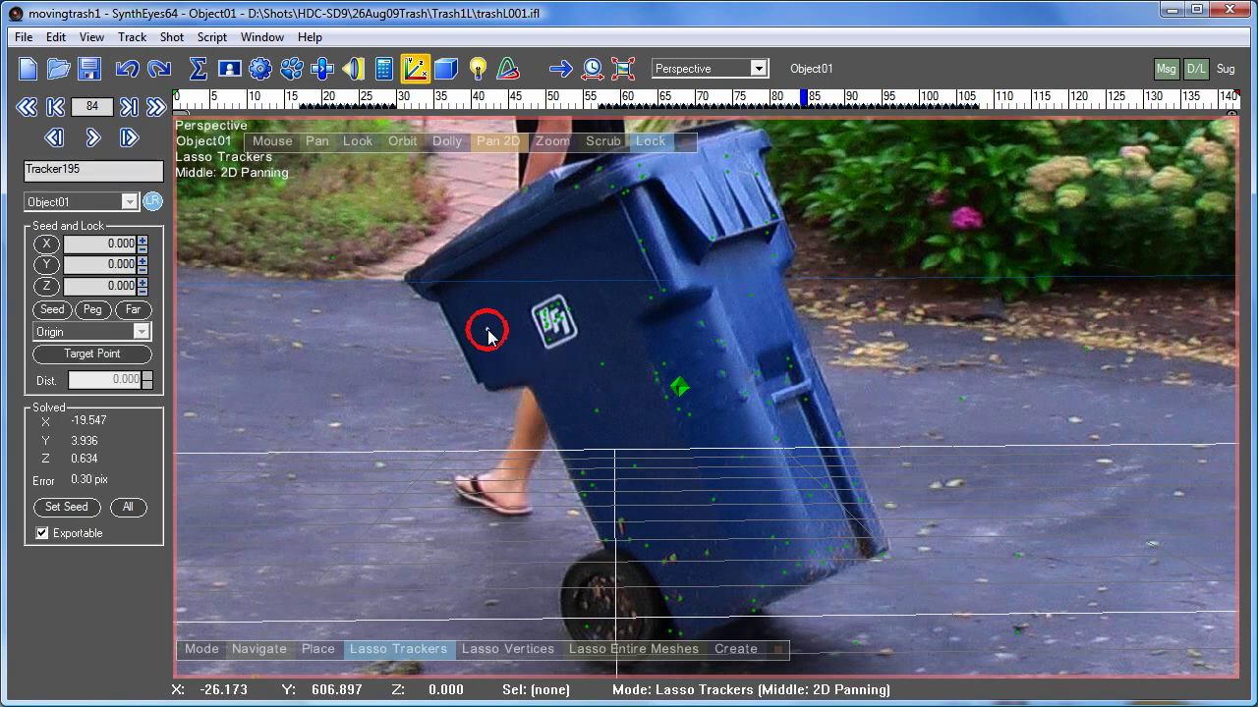
left_click(643, 251)
left_click(643, 251)
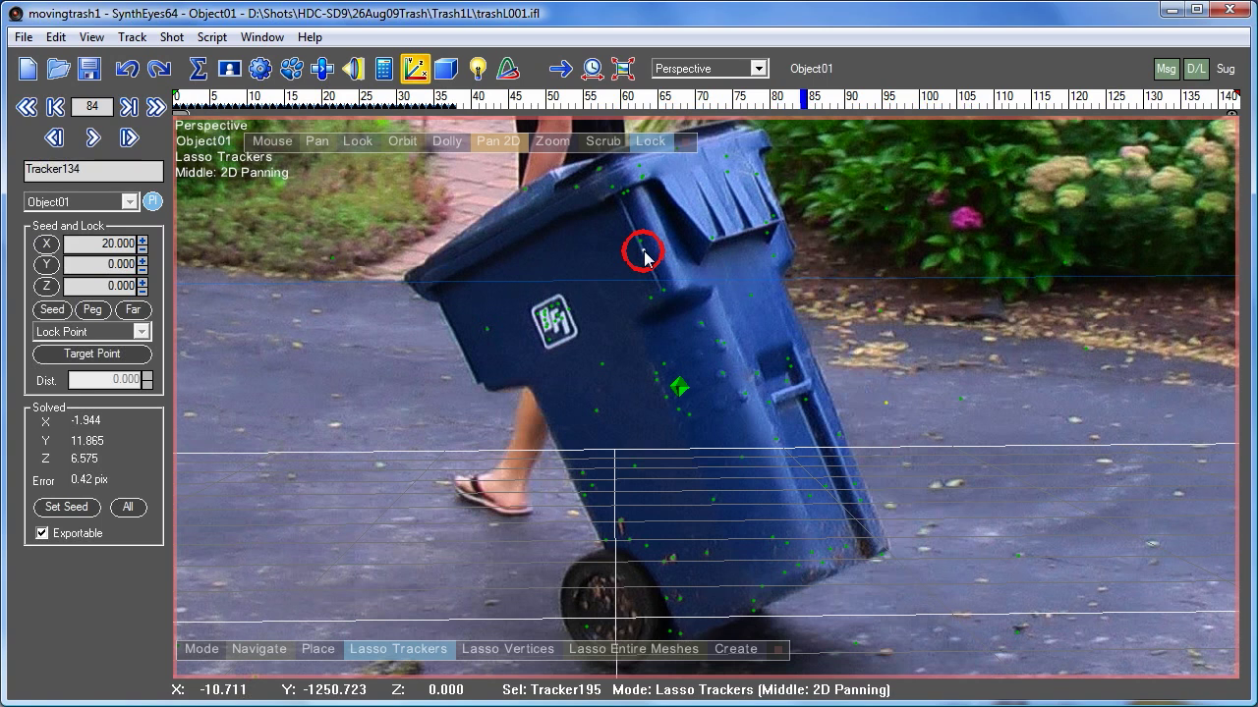
left_click(706, 553)
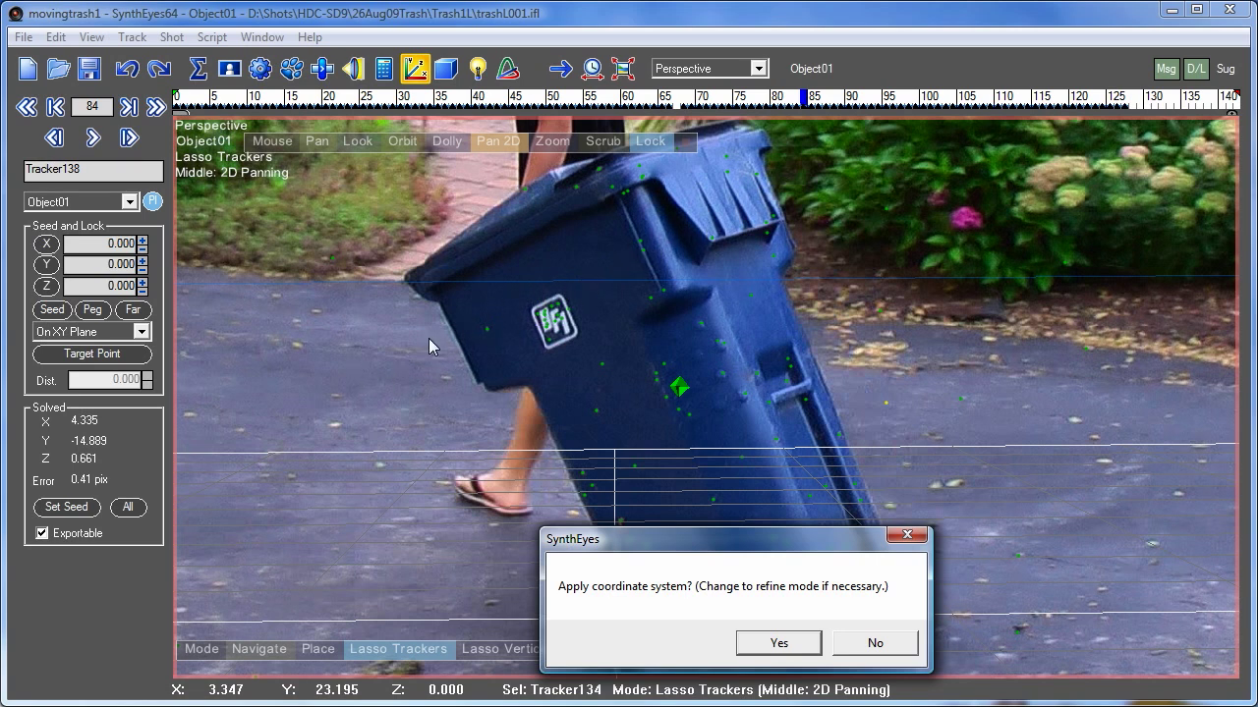
left_click(780, 645)
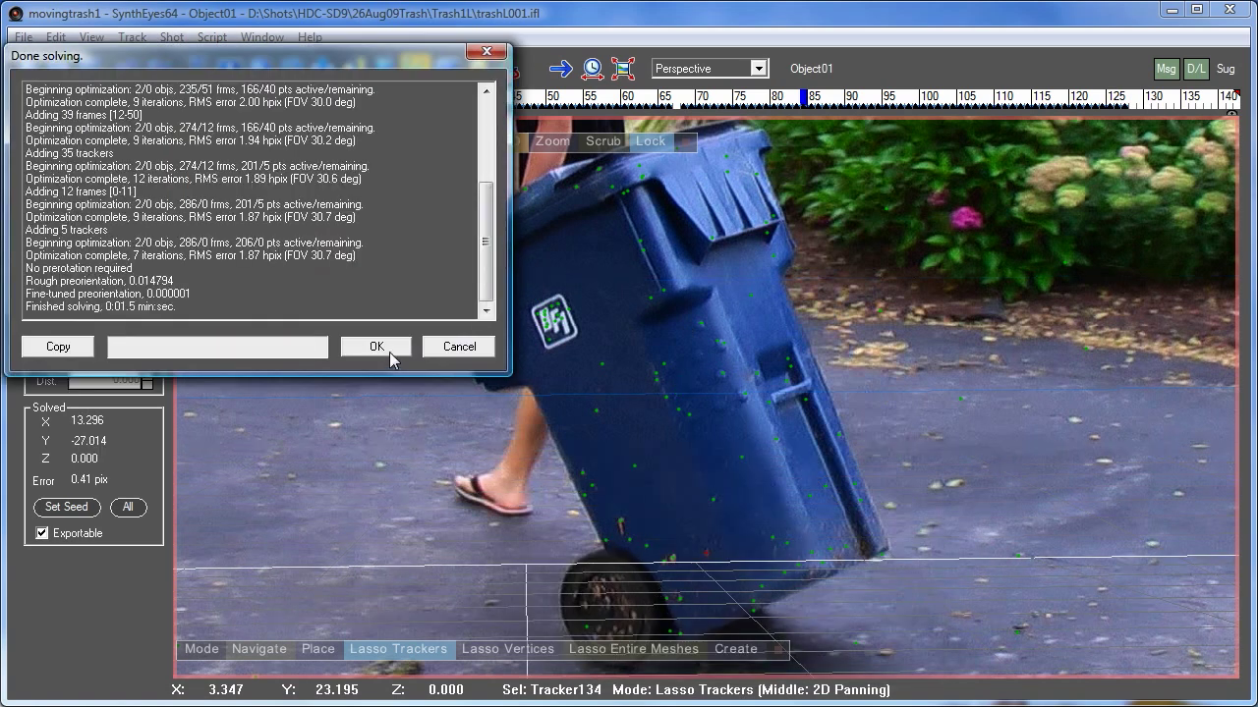
left_click(383, 346)
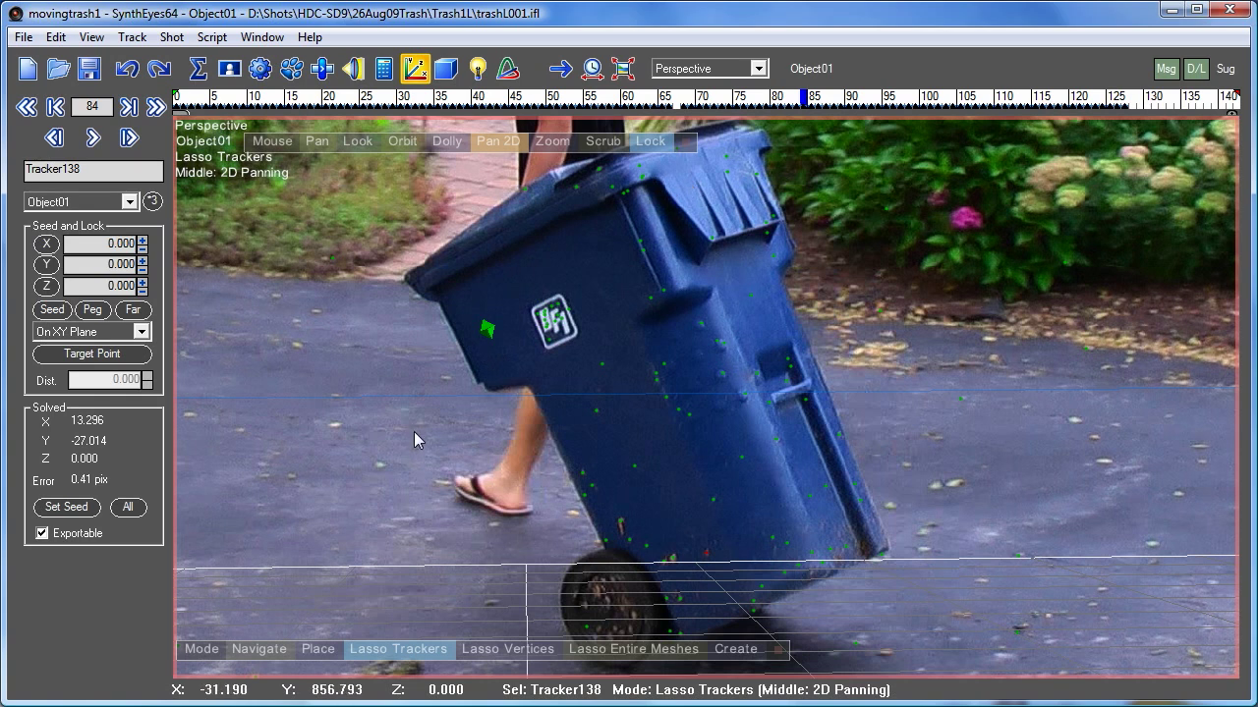
- Move the grid onto Tracker138 using Grid > To Facet/Verts/Trkrs
right_click(531, 268)
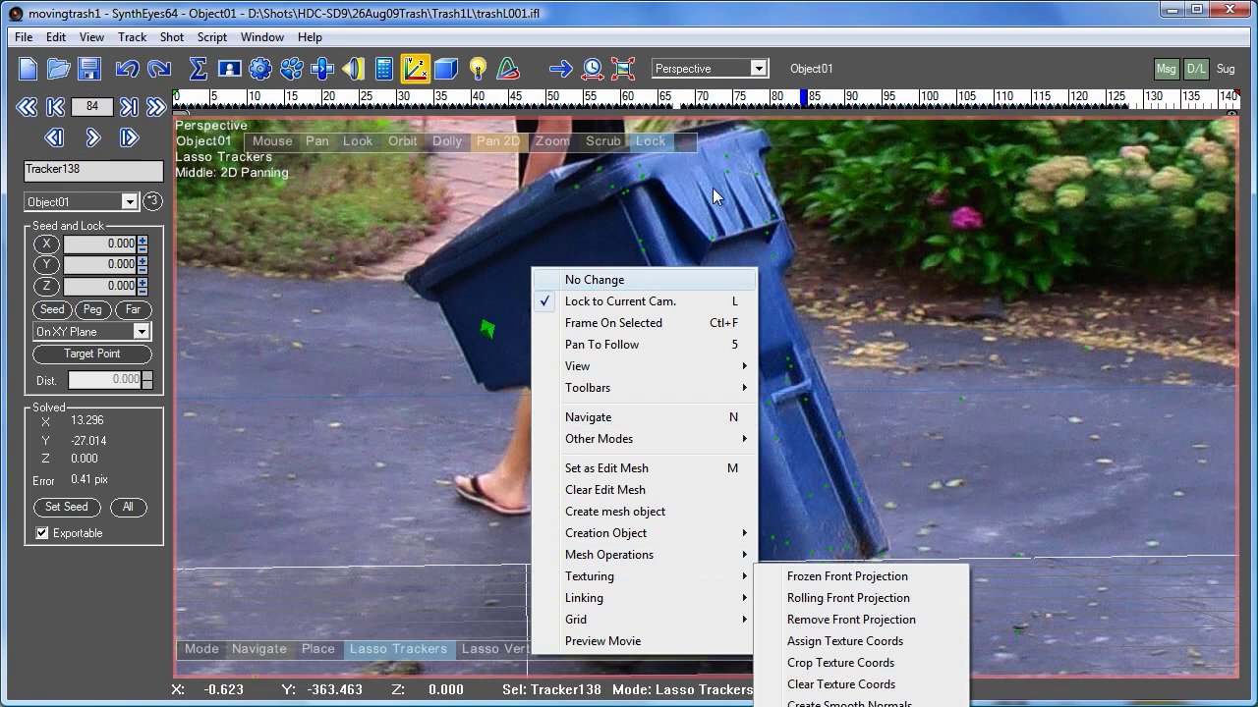
right_click(781, 148)
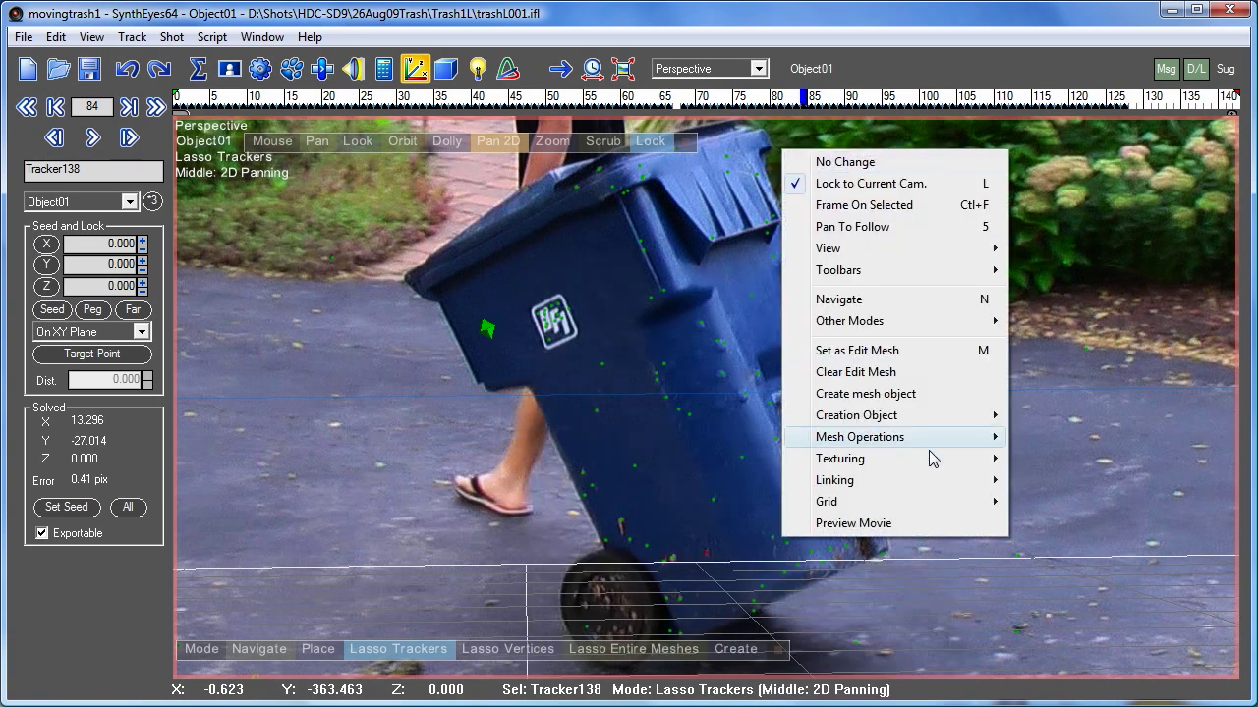
mouse_move(936, 505)
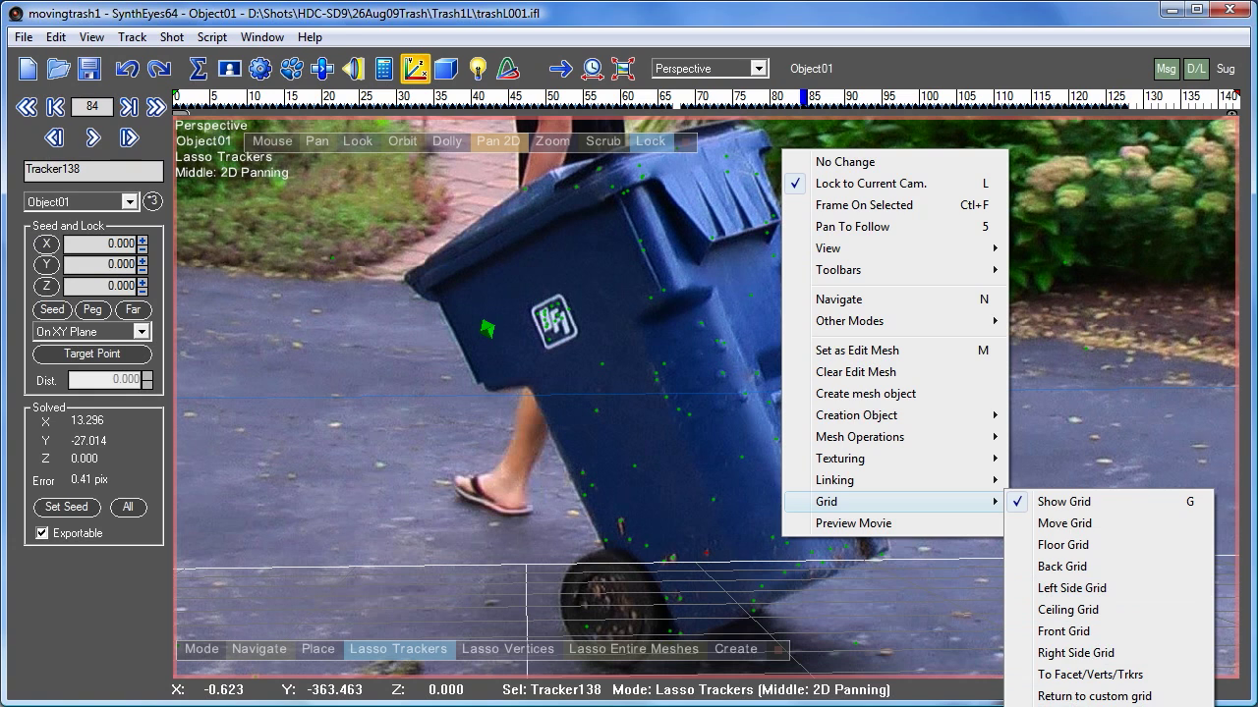
left_click(1094, 674)
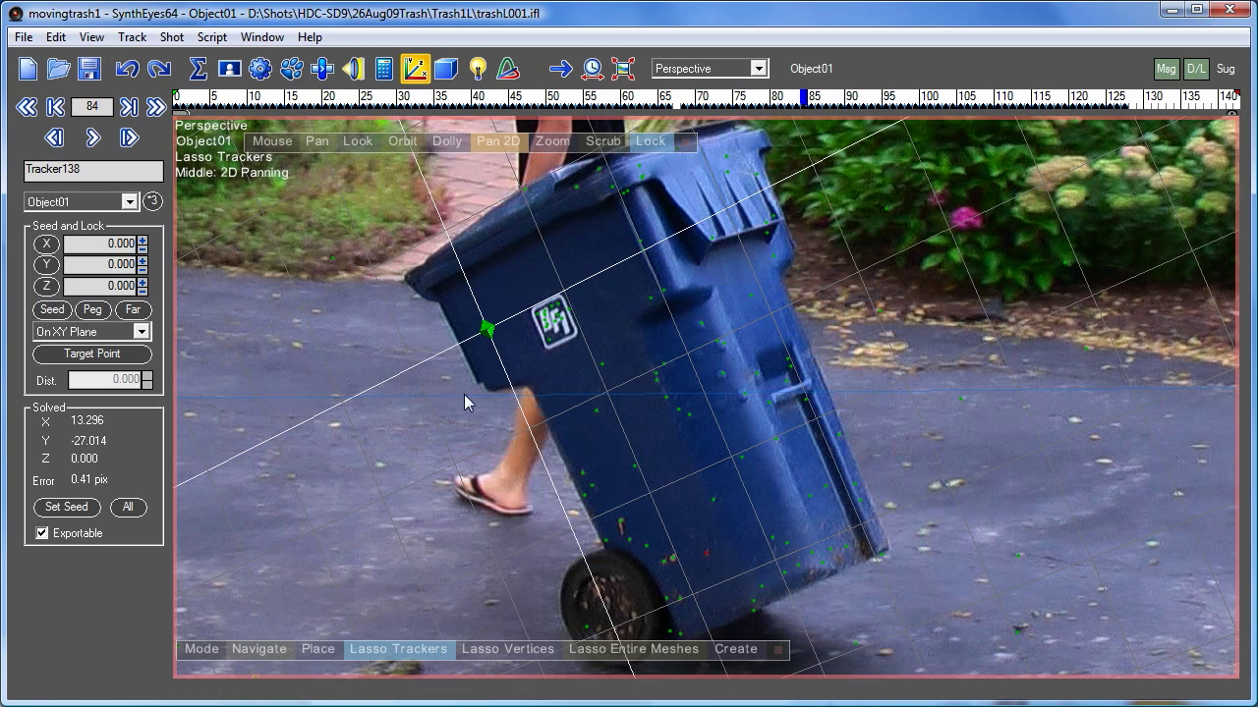
- Create a Cylinder01 mesh at the trash can's side tracker and stretch it longer
right_click(341, 169)
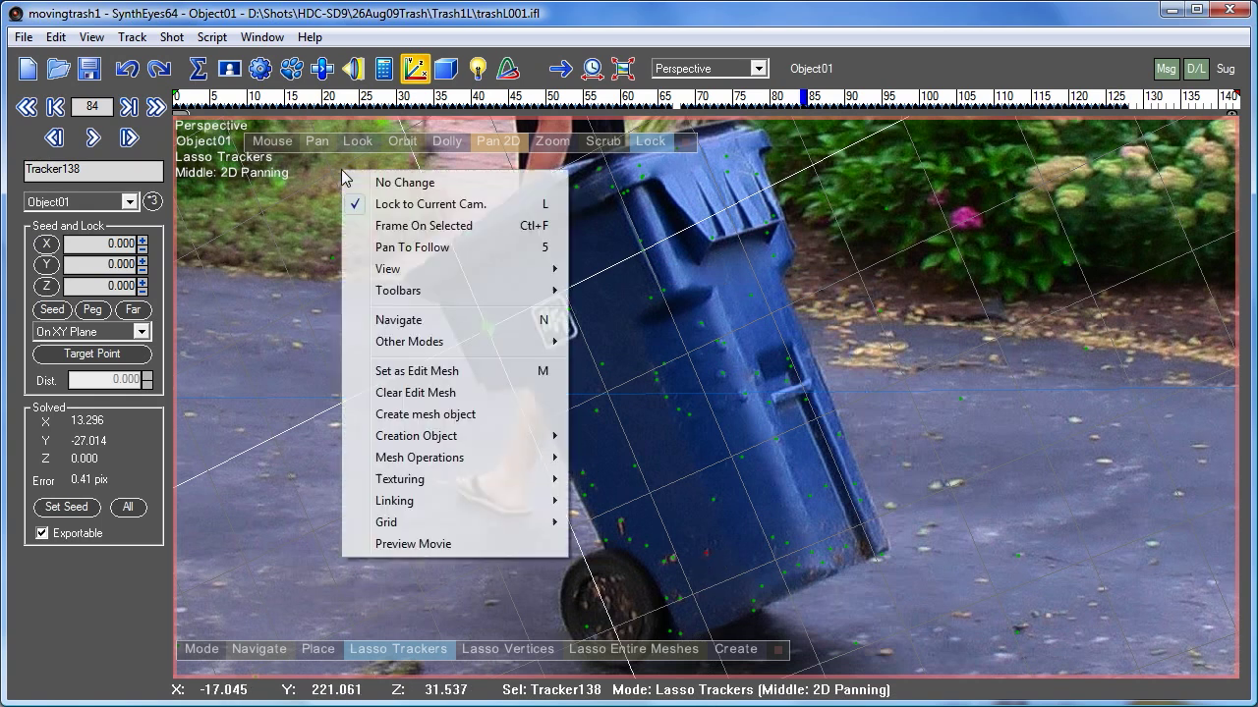
mouse_move(524, 442)
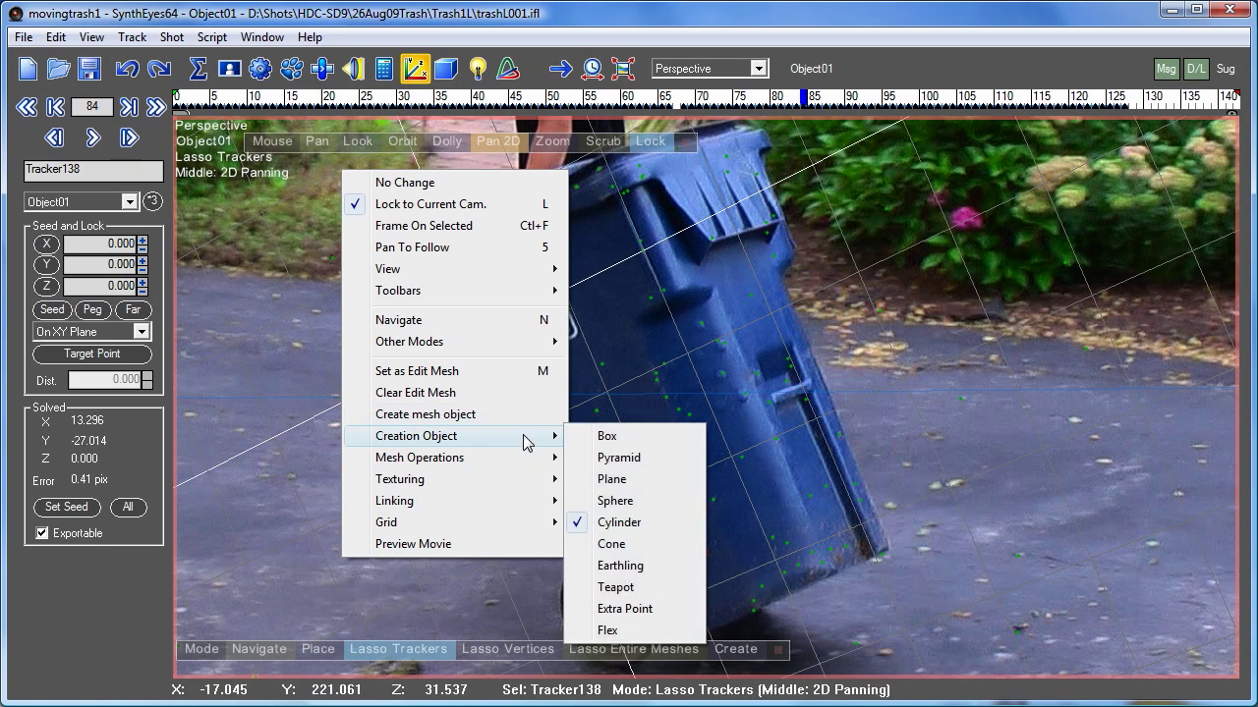
left_click(654, 522)
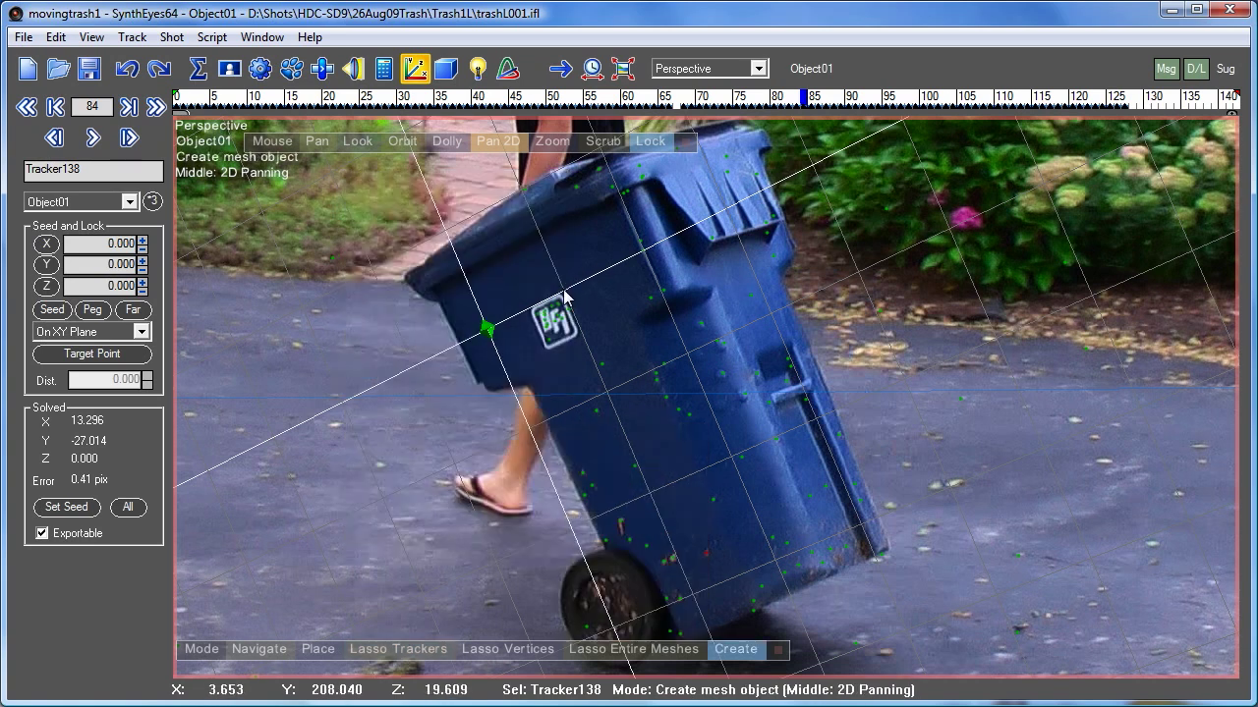
left_click(565, 295)
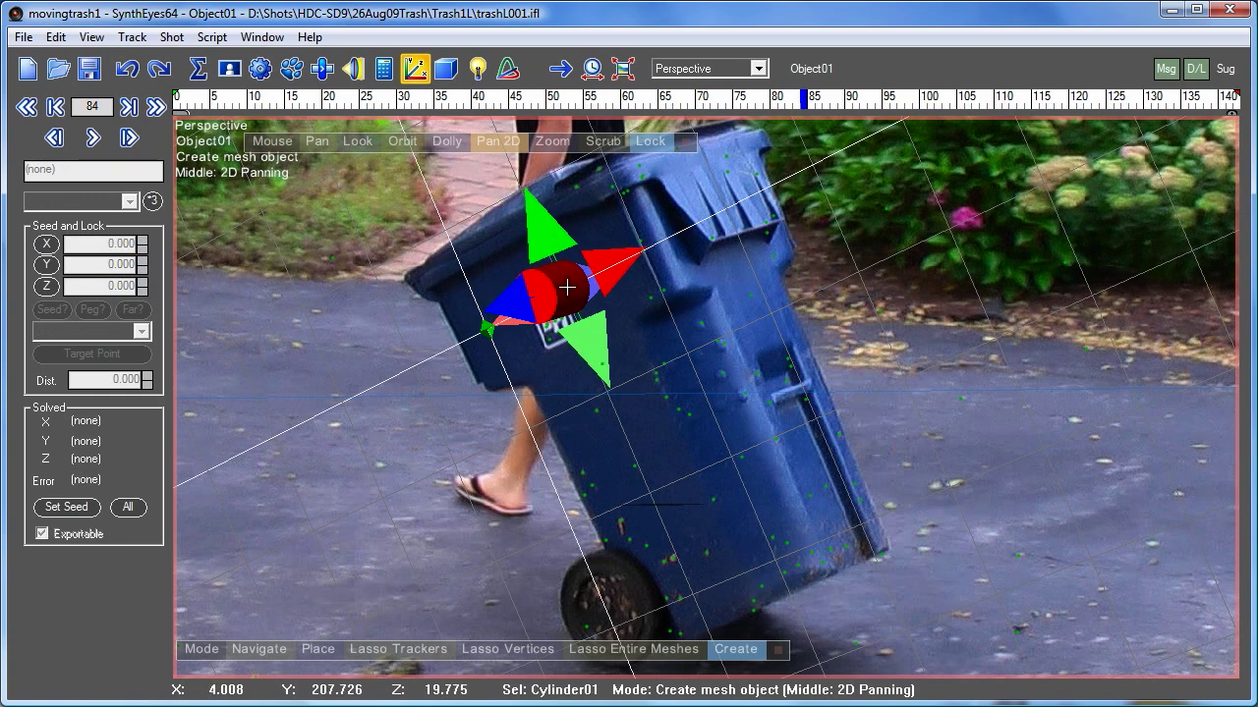
left_click_drag(567, 286, 589, 501)
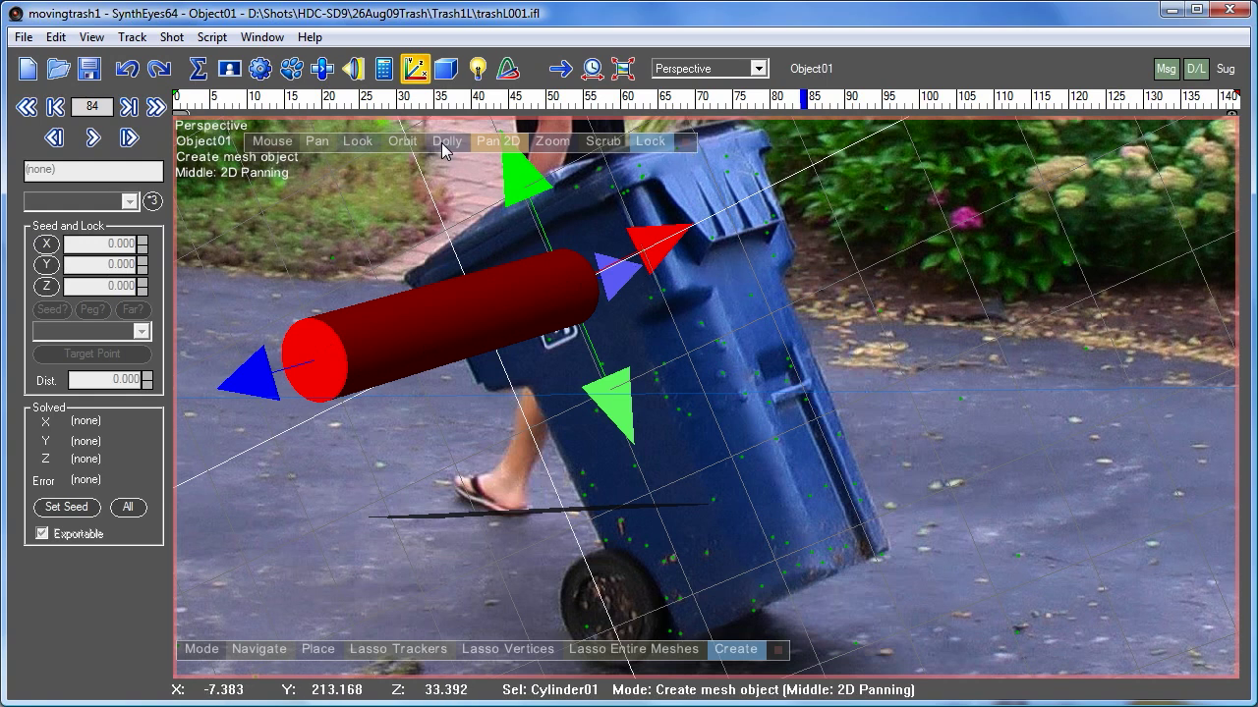
- In the Camera view, scrub frames 0–142 to confirm the cylinder stays on the can
left_click(713, 76)
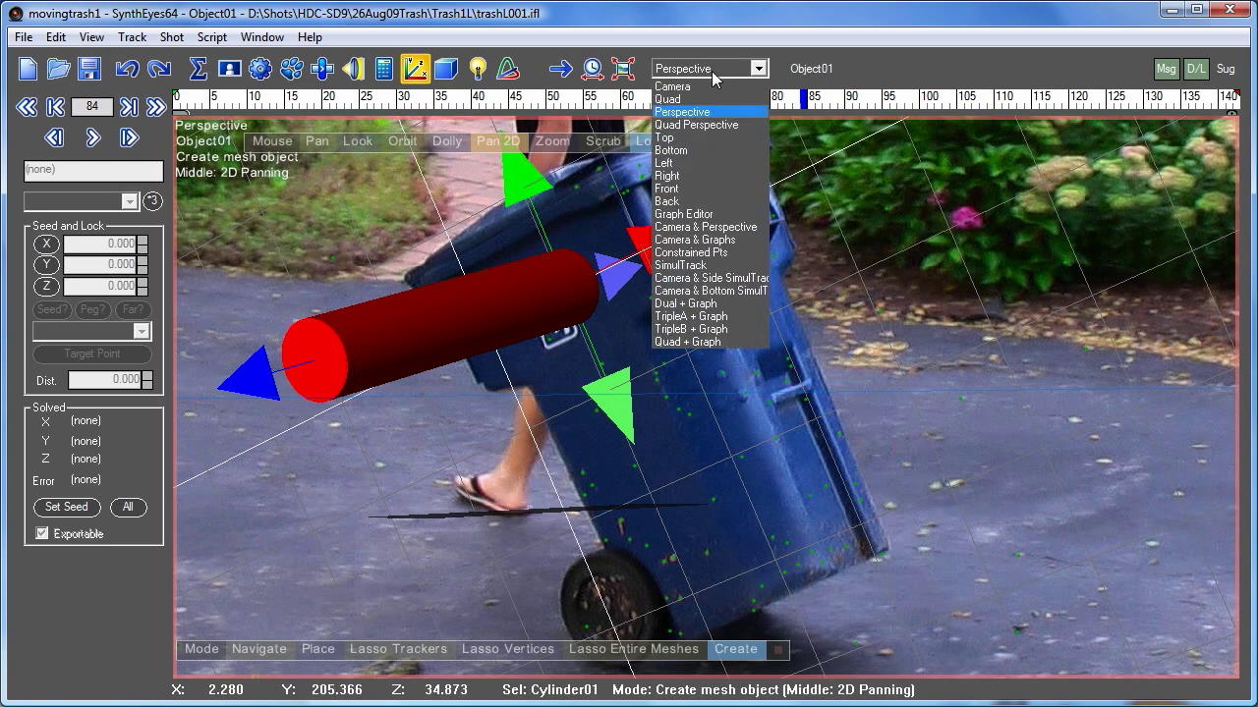
left_click(704, 87)
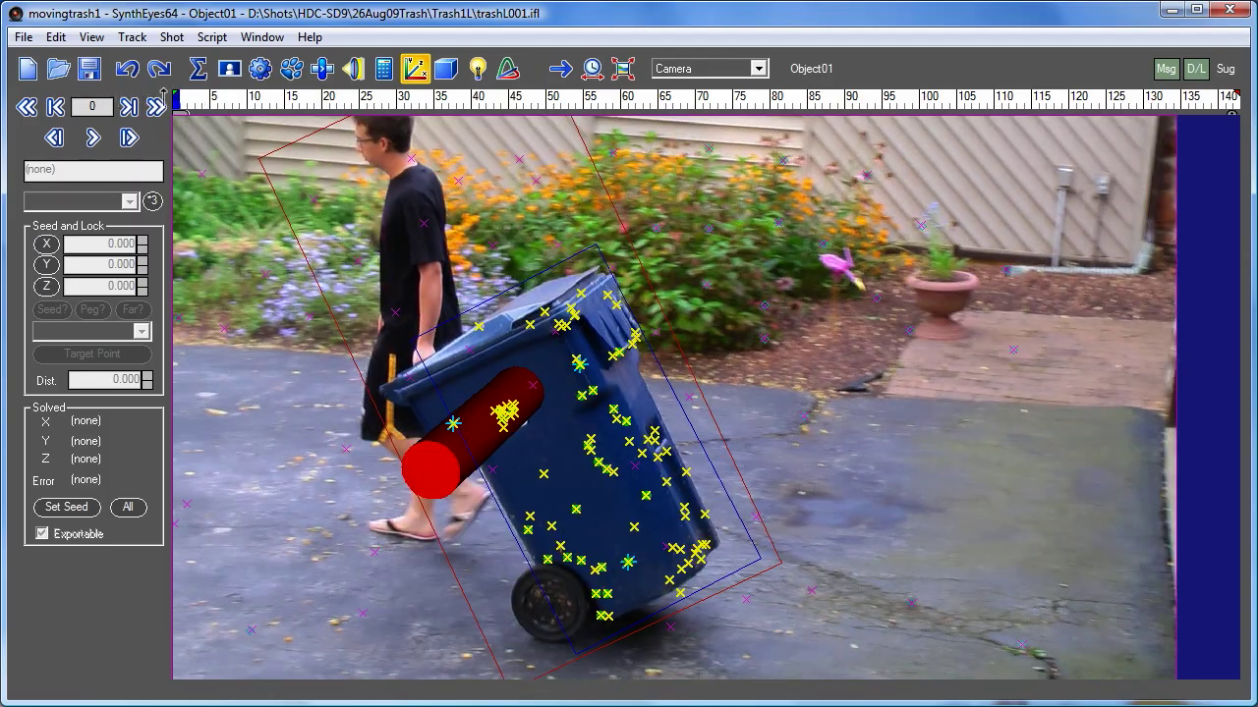
left_click_drag(178, 99, 273, 101)
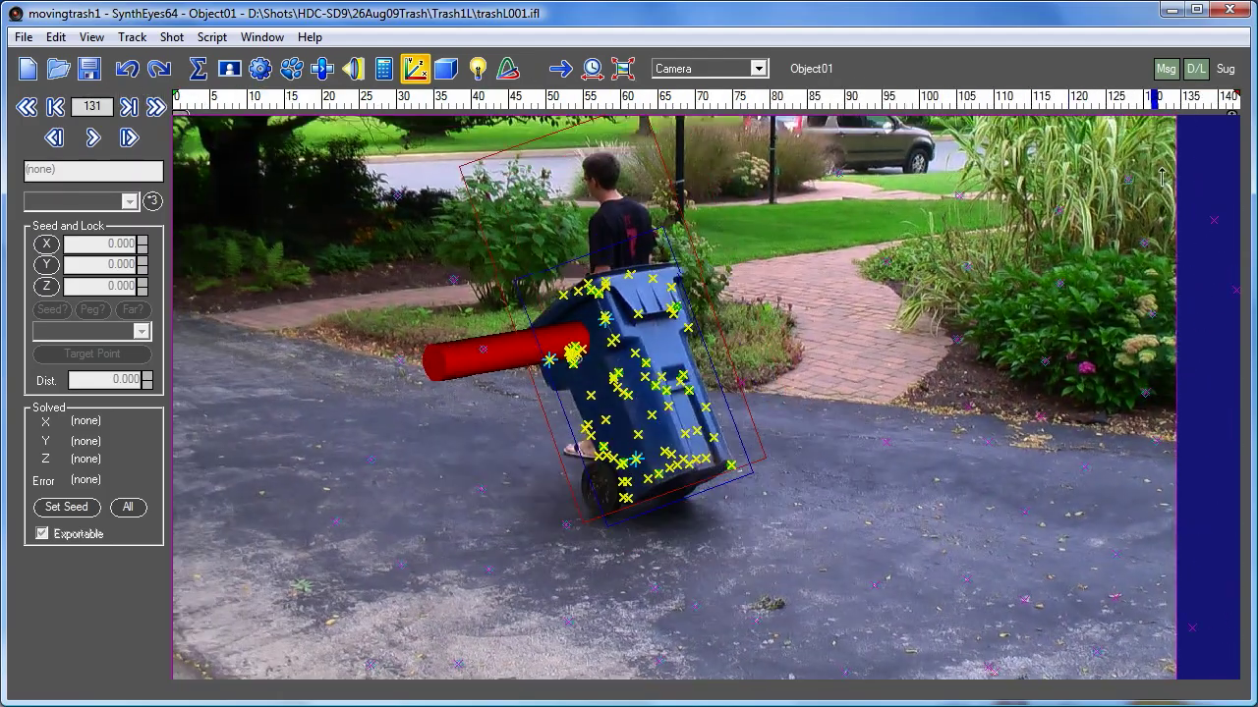
left_click_drag(1162, 177, 1041, 173)
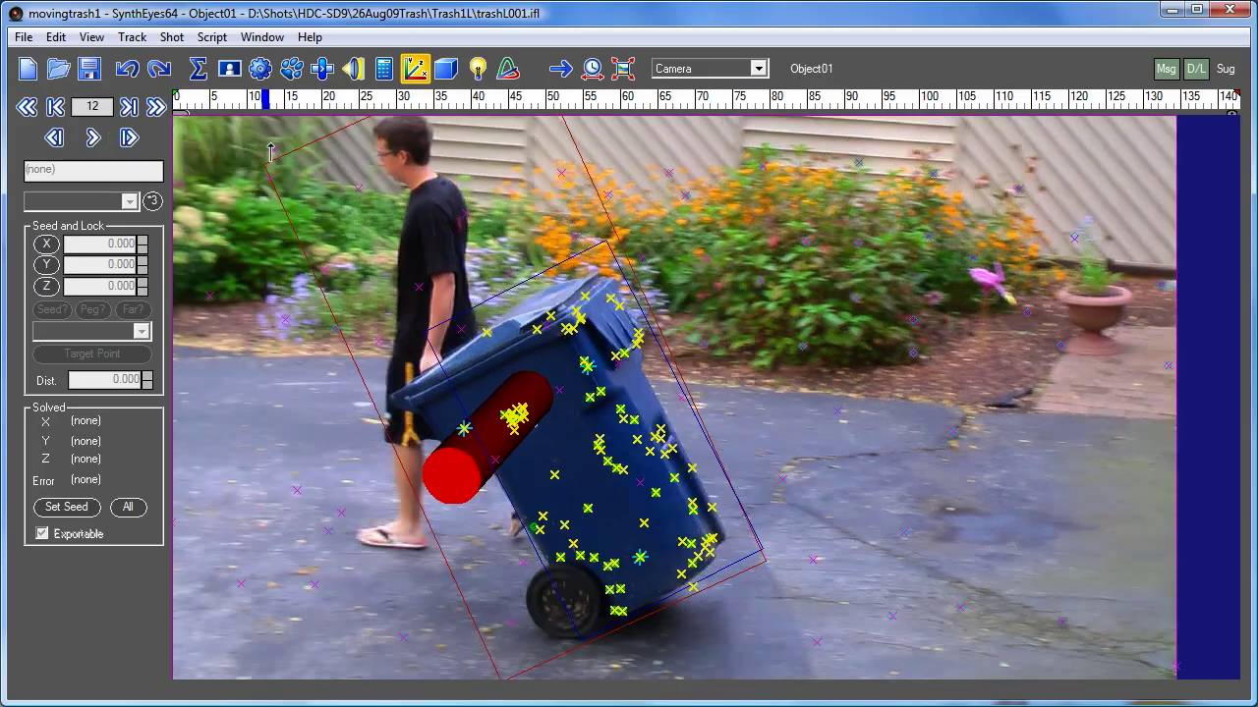
left_click_drag(270, 149, 732, 172)
left_click_drag(1036, 195, 968, 204)
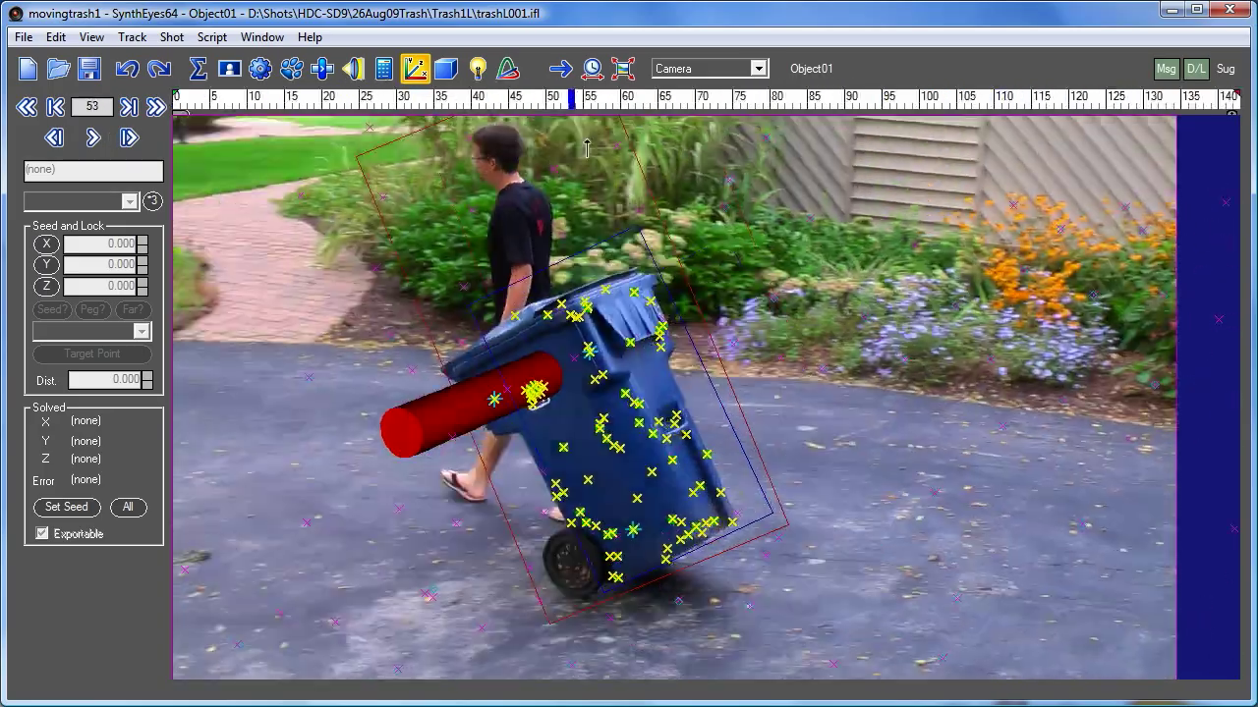
left_click_drag(586, 147, 902, 165)
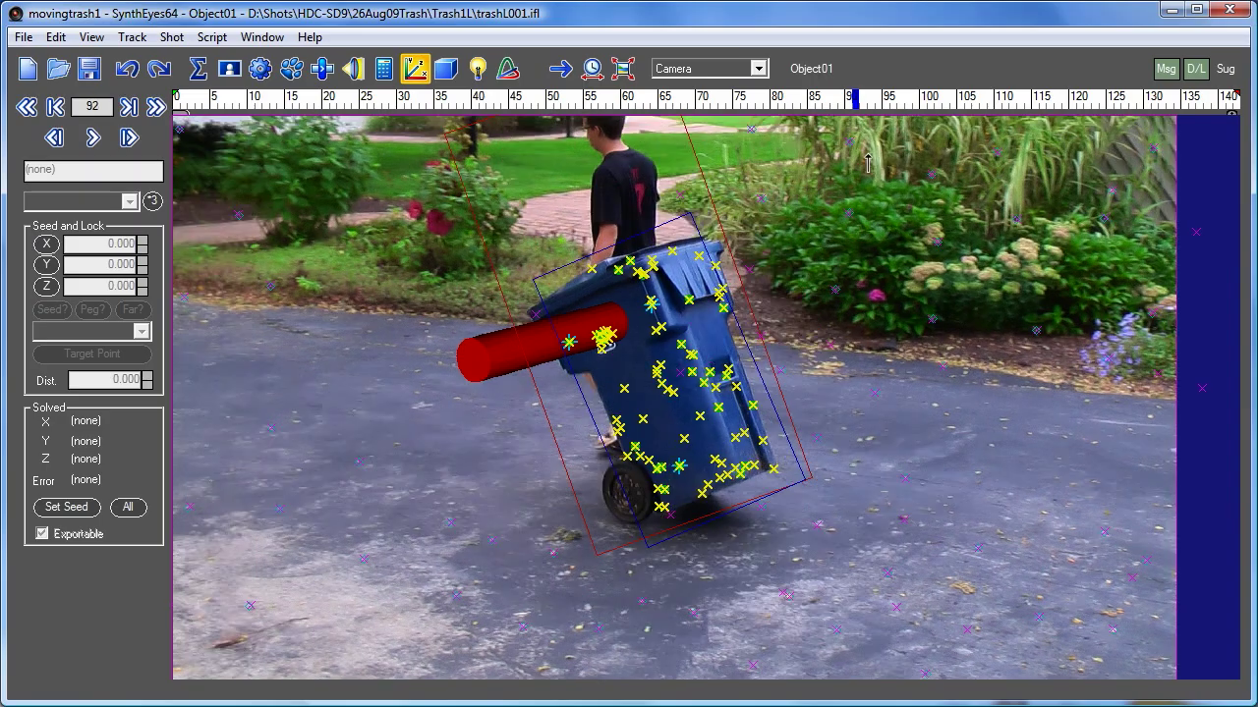
left_click_drag(1041, 189, 462, 157)
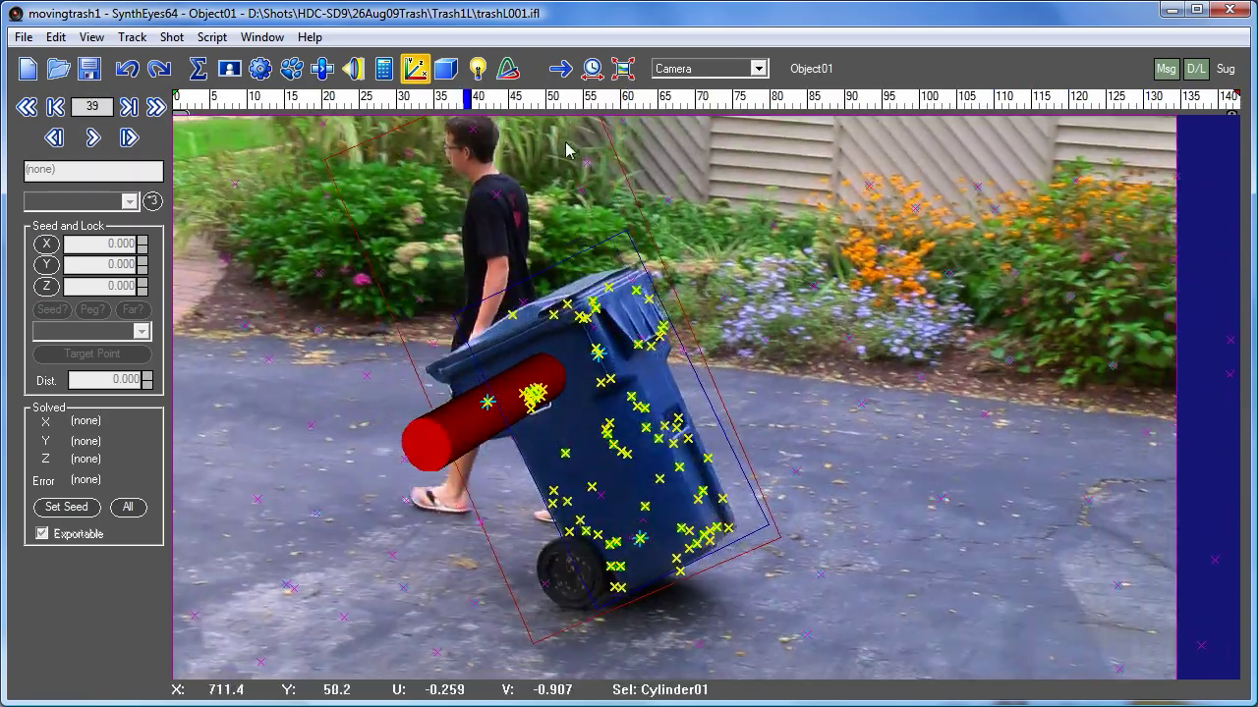
- Switch to the Quad layout, zoom the Top view, and scrub to watch the cylinder follow the can
left_click(690, 68)
left_click(667, 100)
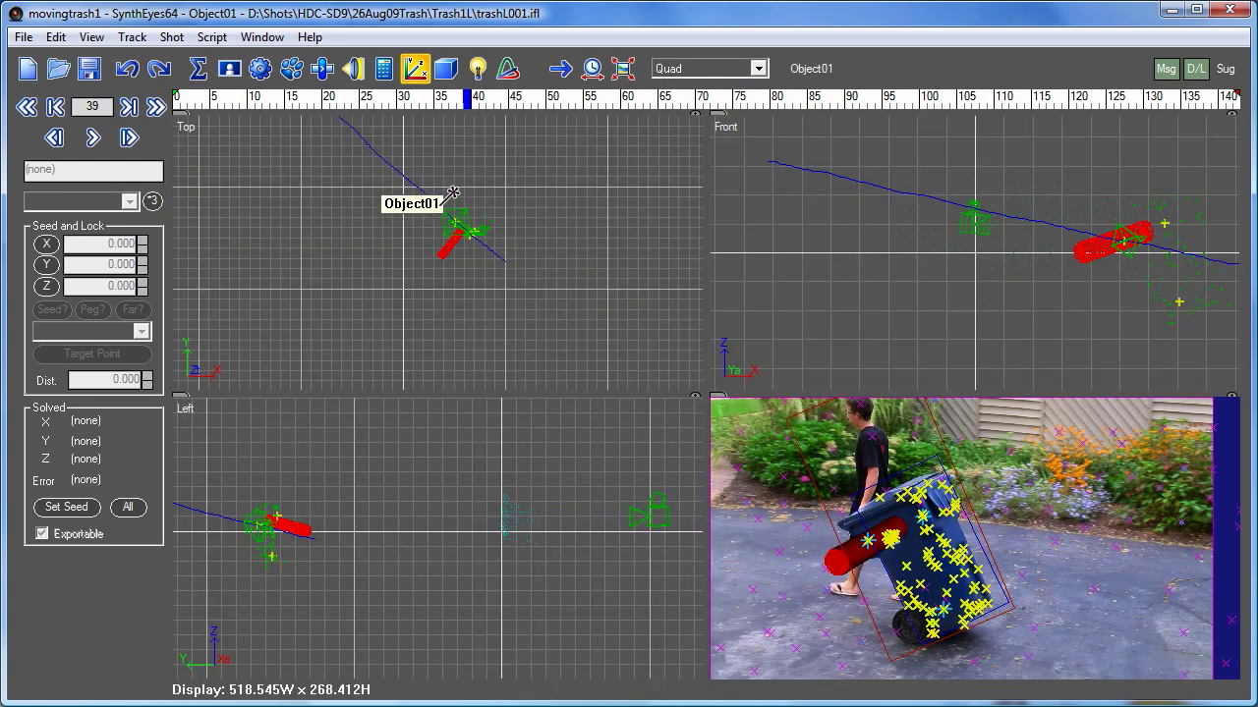
scroll(457, 207, "up", 5)
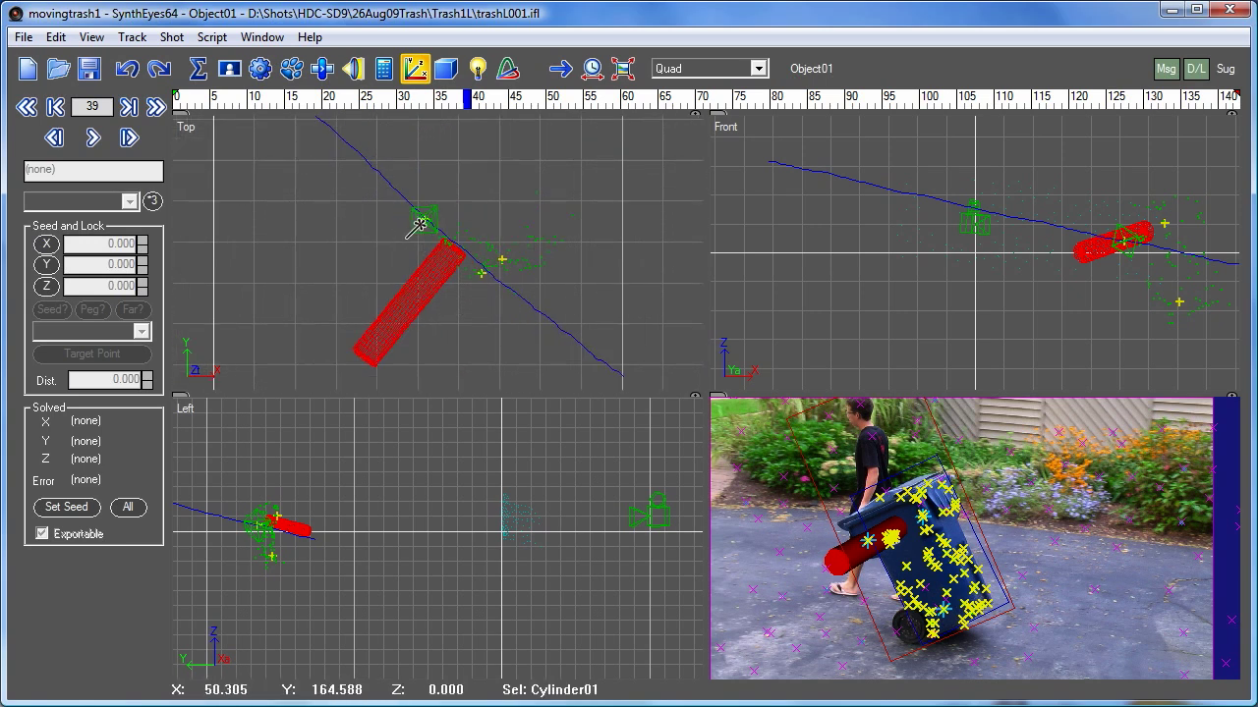
scroll(419, 220, "up", 2)
scroll(419, 220, "down", 3)
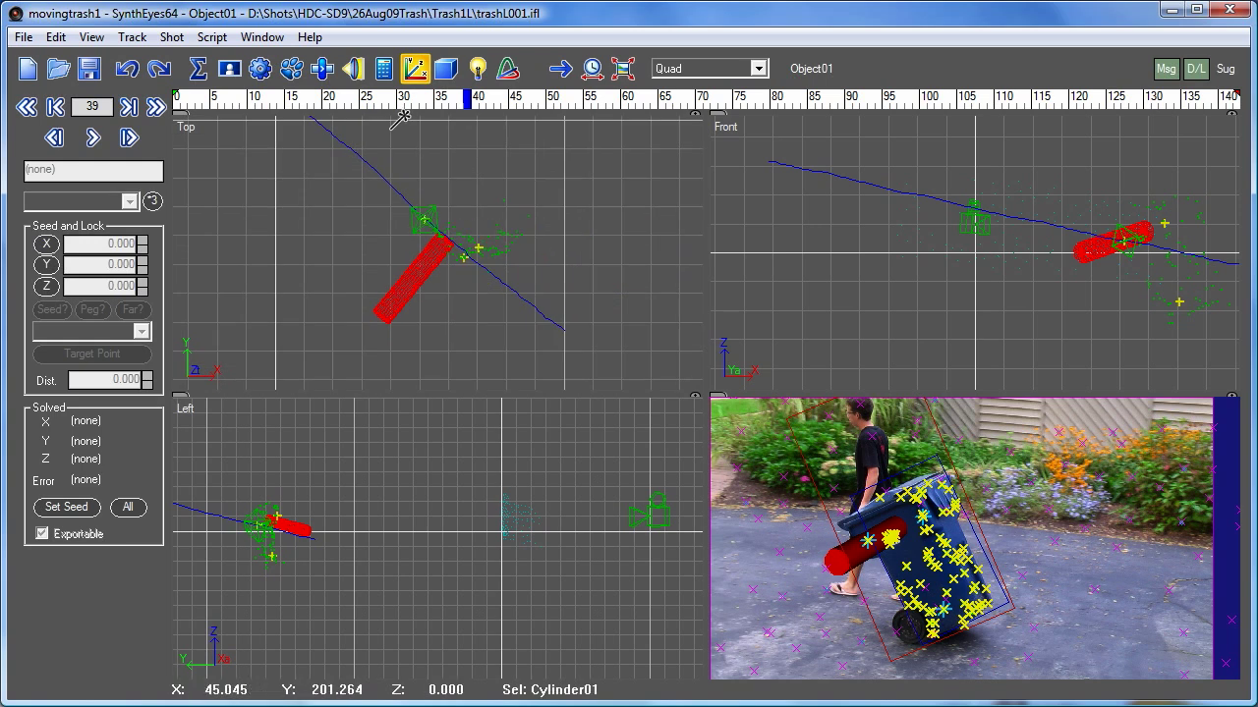
left_click_drag(407, 114, 692, 200)
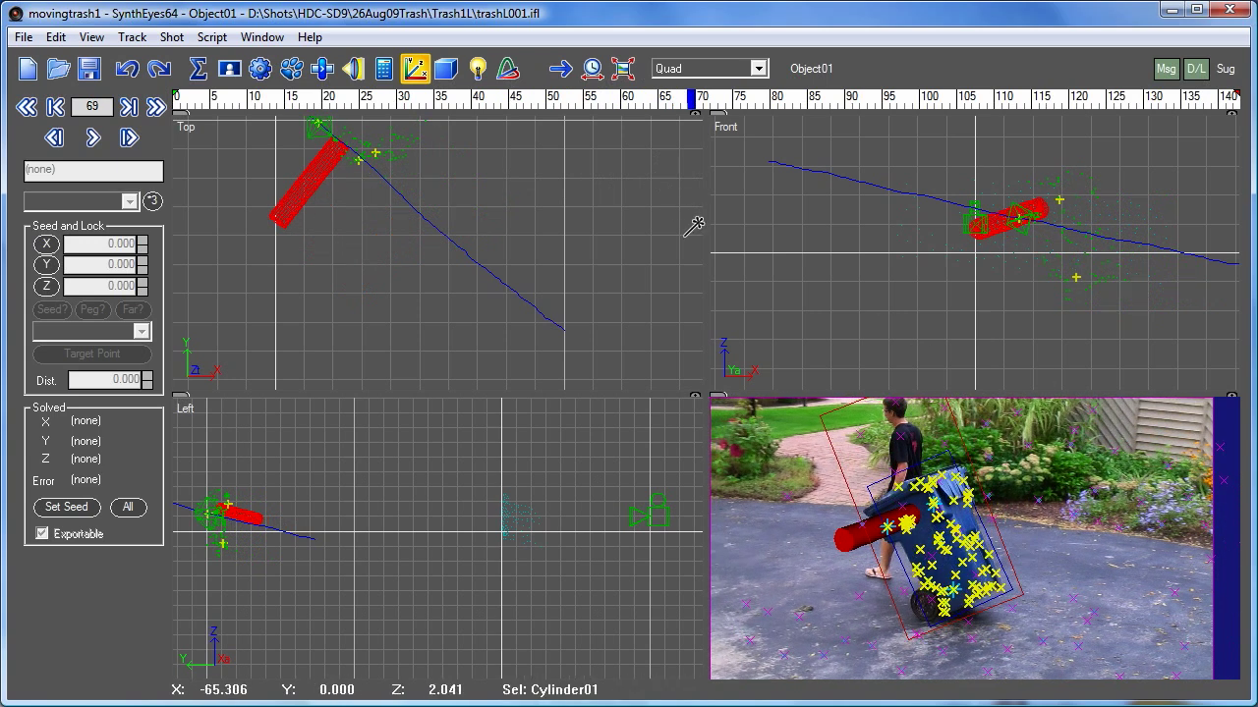
left_click_drag(920, 105, 735, 115)
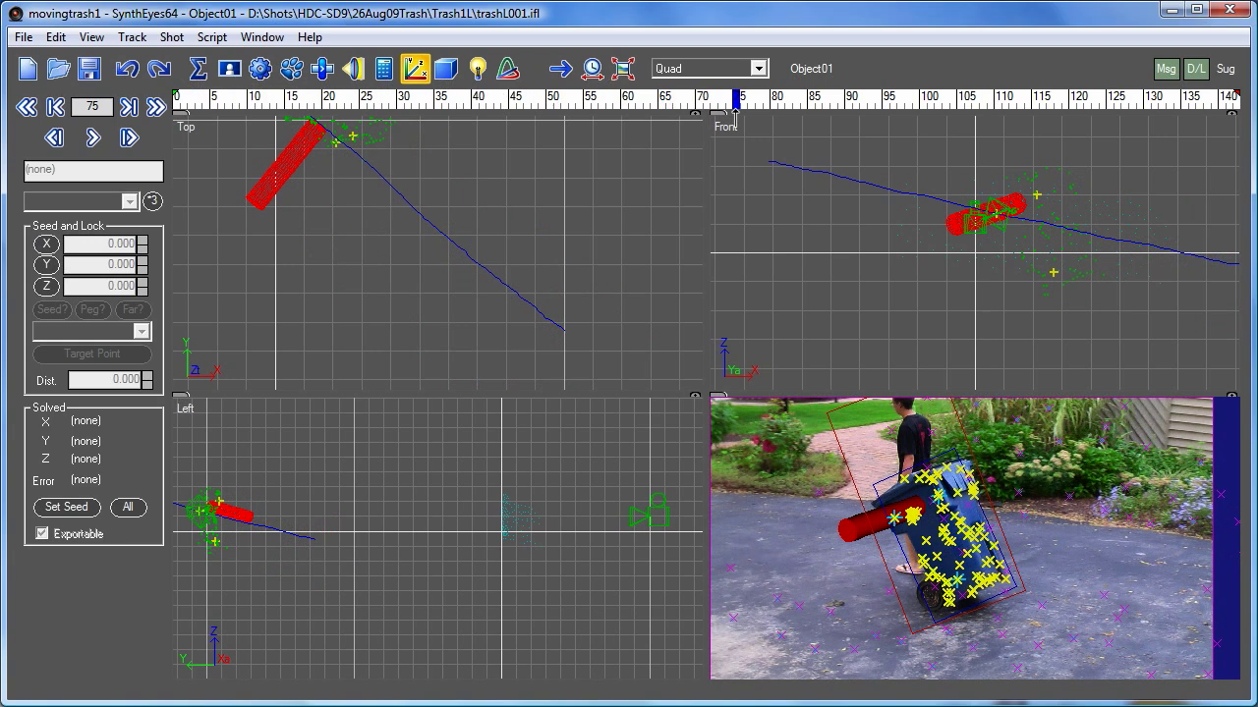